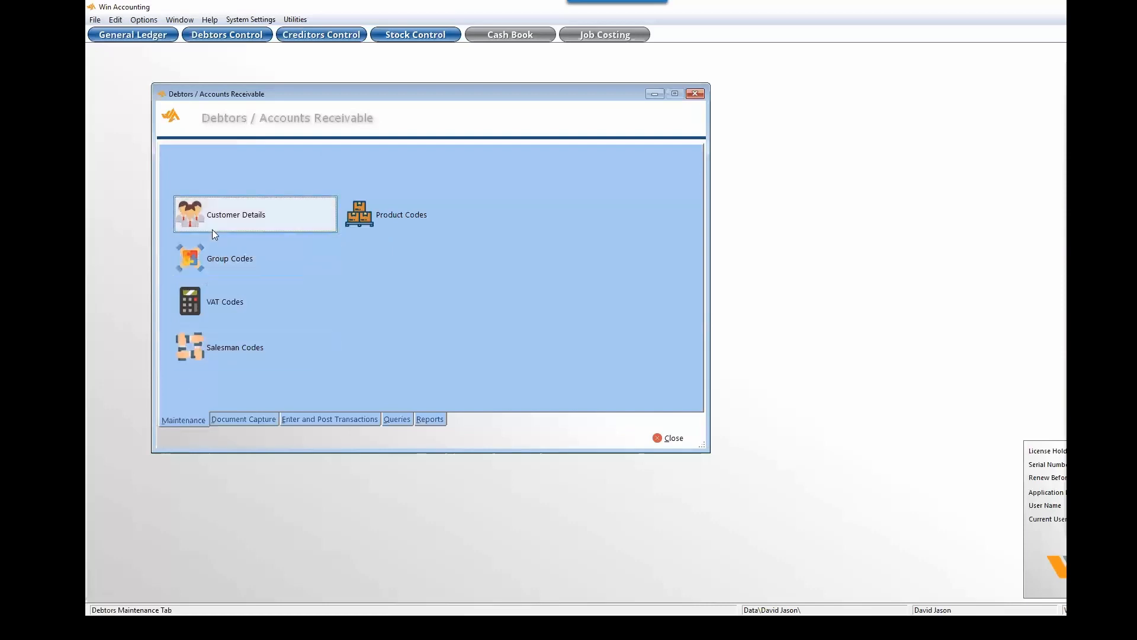
# View the first customer's master record from the Customer Details list, then close the record and the list without changes.
pyautogui.press('Return')
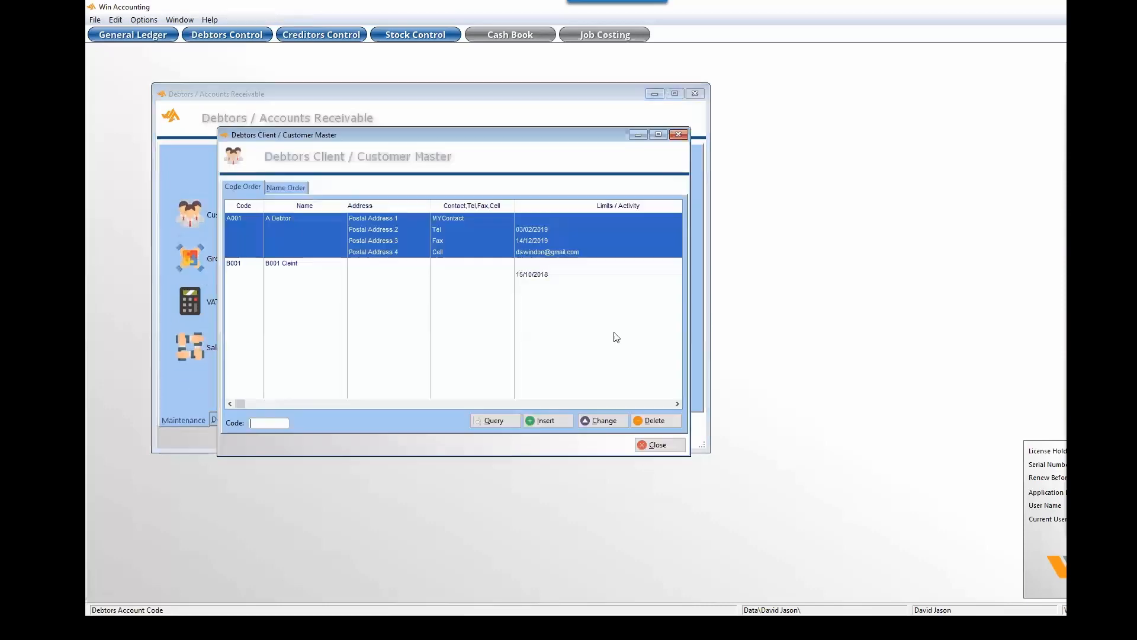
pyautogui.click(604, 426)
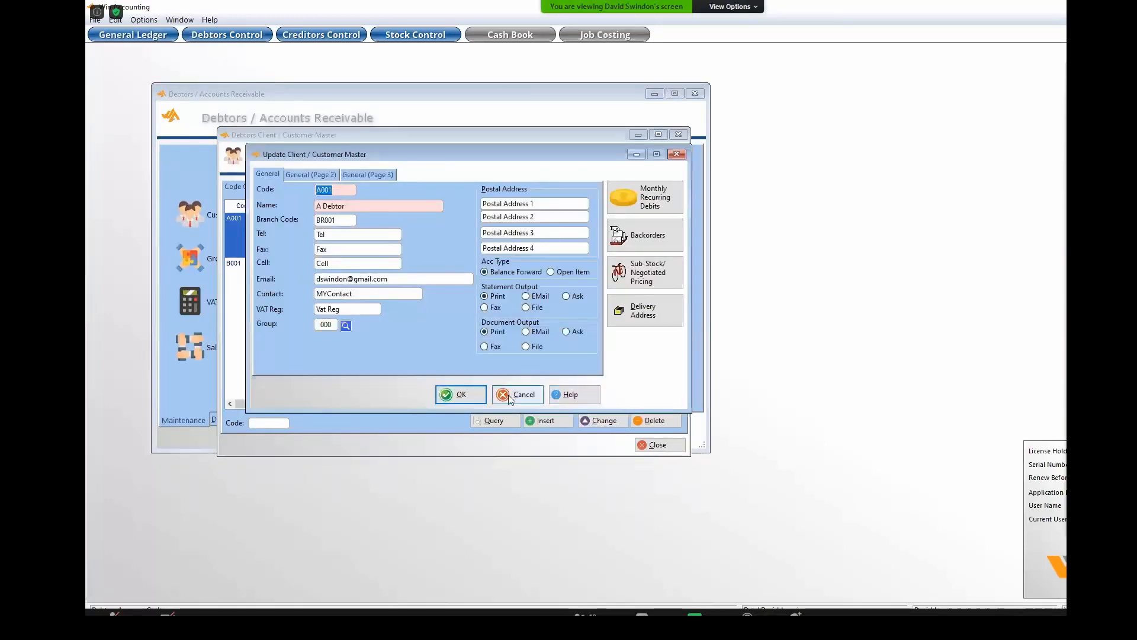
pyautogui.press('Escape')
pyautogui.click(656, 444)
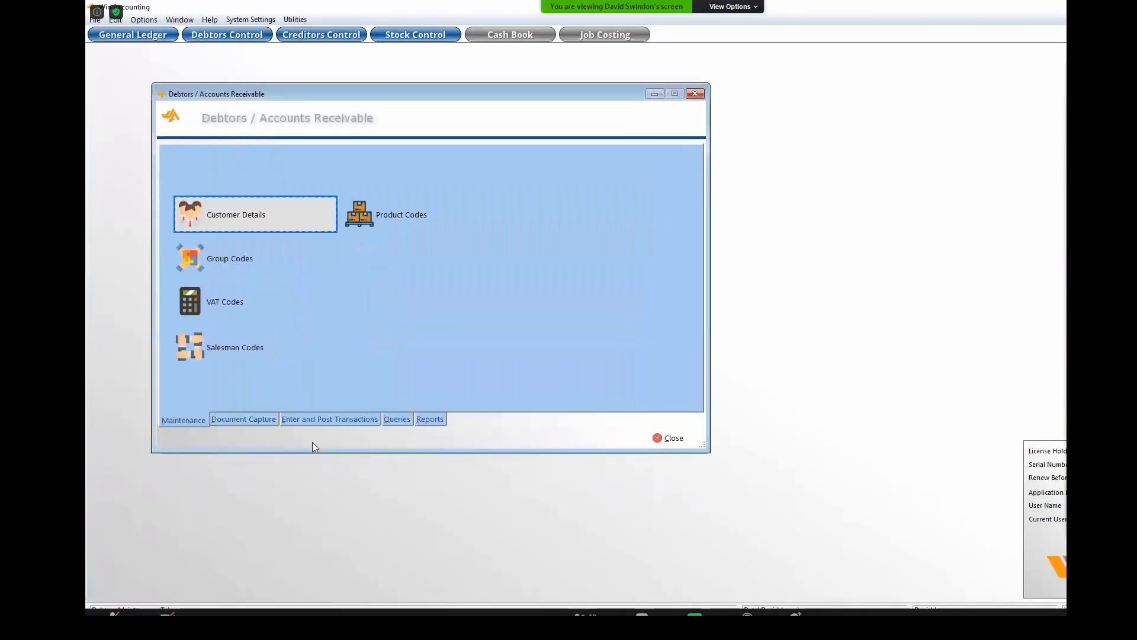
# Look over the document capture options and the Enter and Post Transactions options in the Debtors module.
pyautogui.click(243, 419)
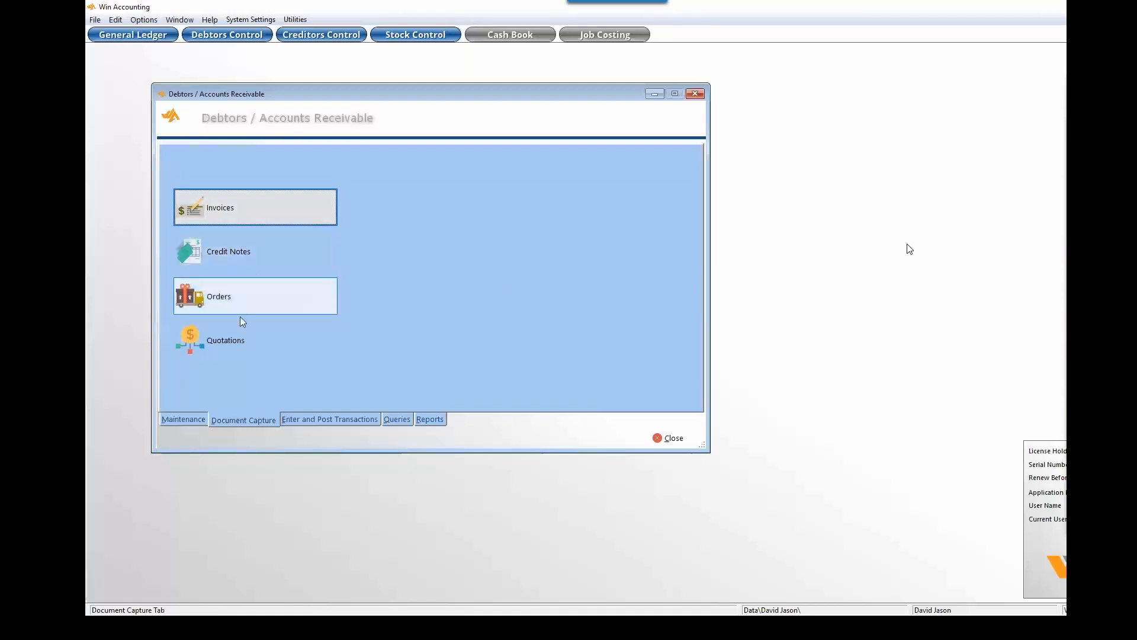
pyautogui.click(348, 421)
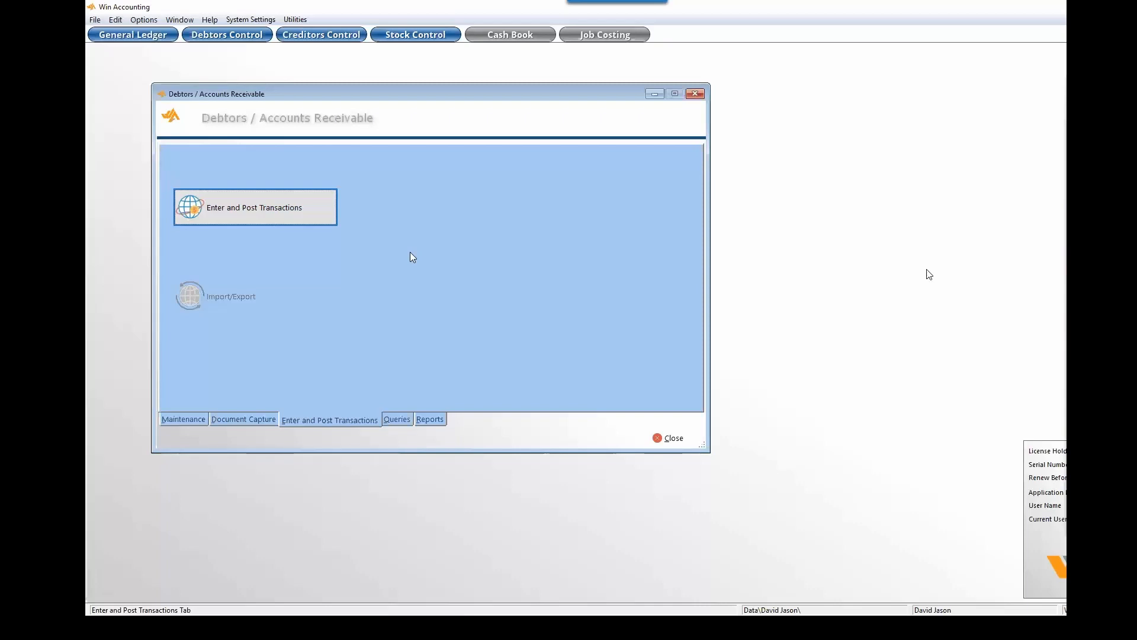
pyautogui.click(248, 420)
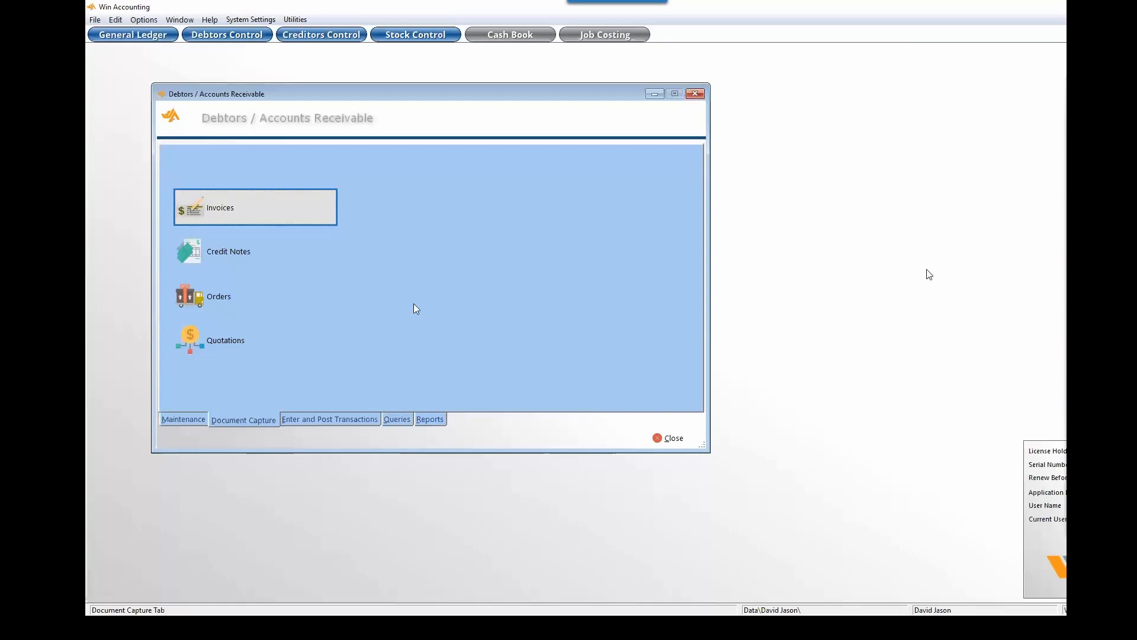
pyautogui.click(323, 423)
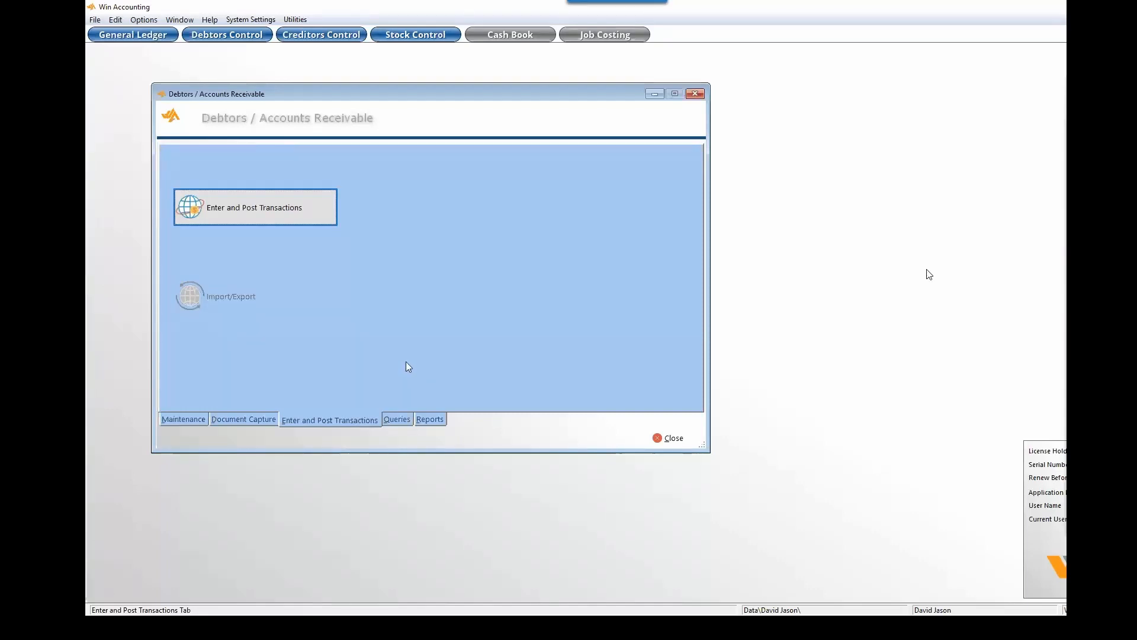
# Open an Account Query and look up the customer A Debtor to list its transactions.
pyautogui.click(395, 419)
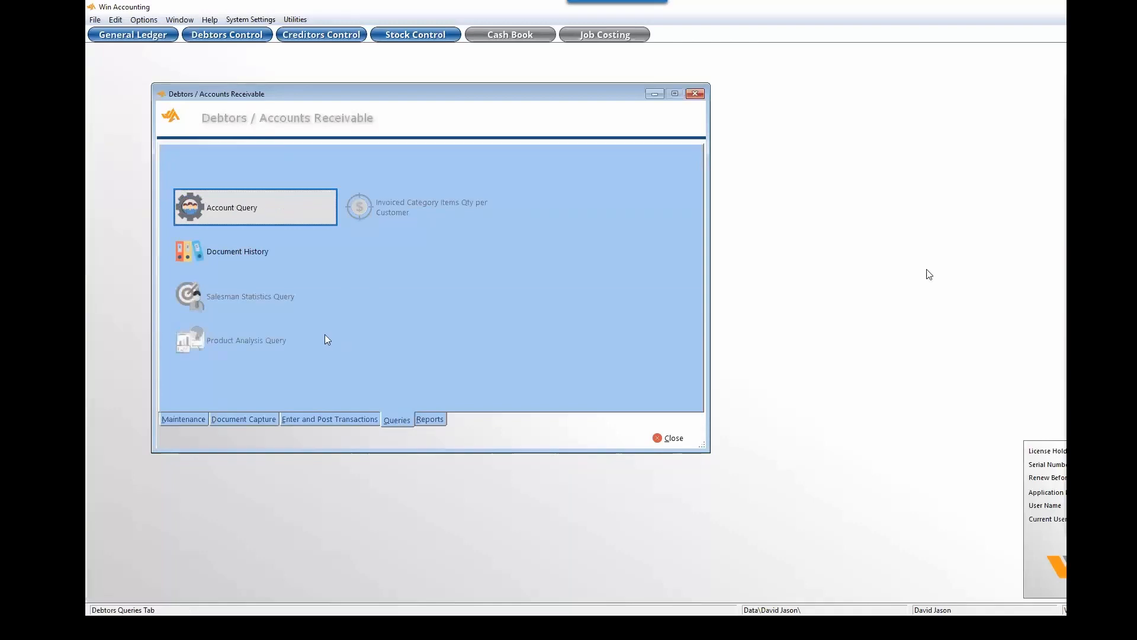
pyautogui.click(223, 216)
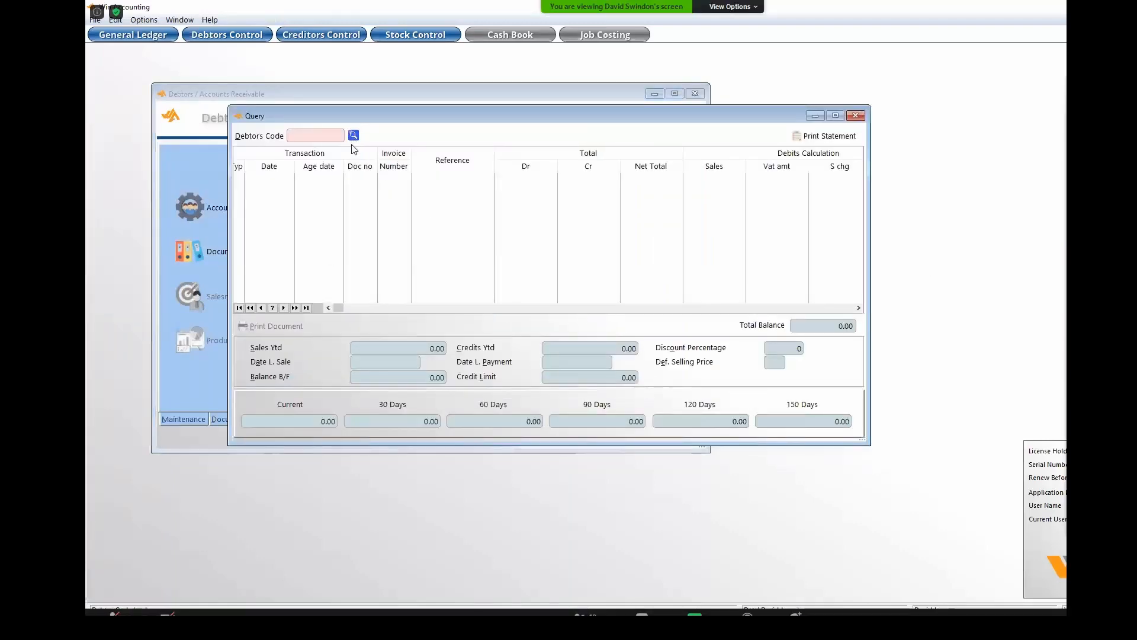
pyautogui.click(354, 135)
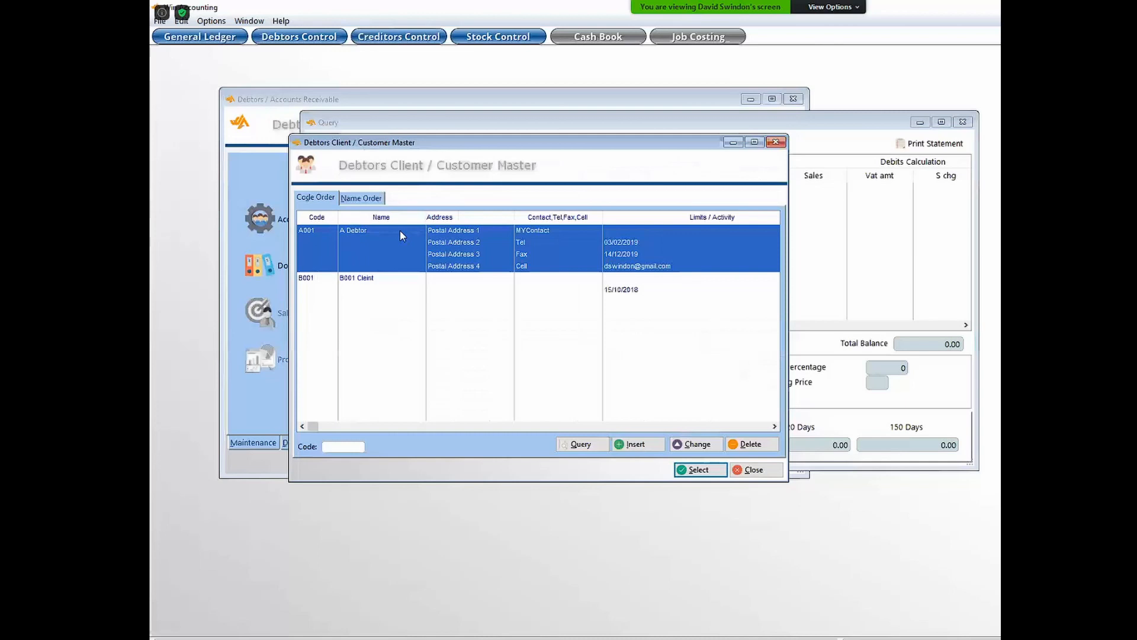
pyautogui.doubleClick(399, 229)
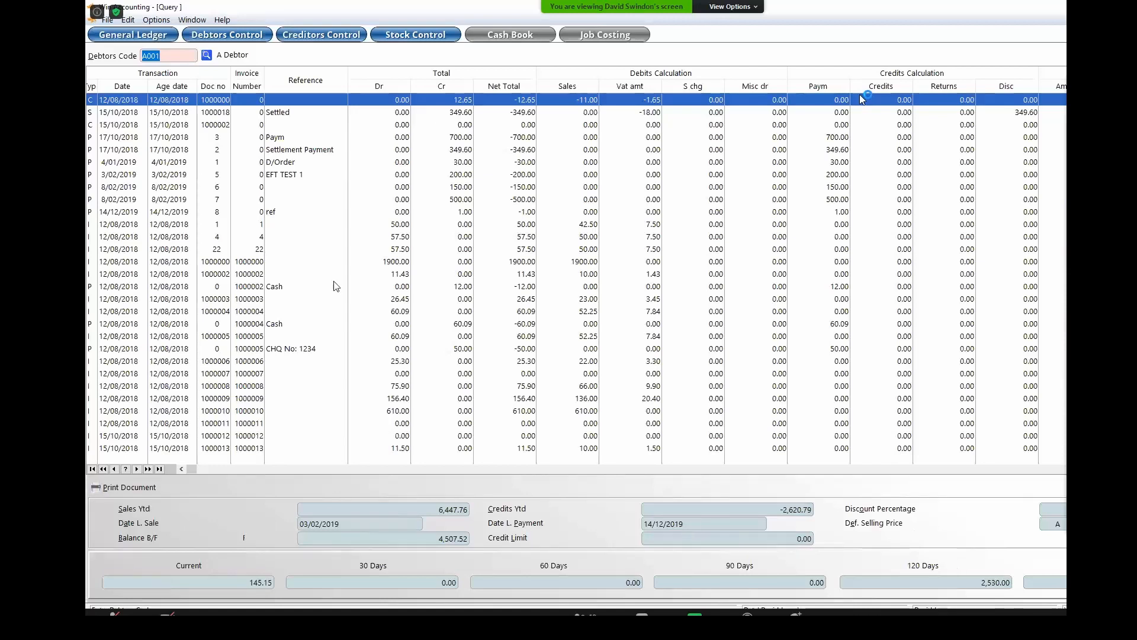
# Output the document for the 1900.00 invoice dated 12/08/2018 by email.
pyautogui.click(243, 262)
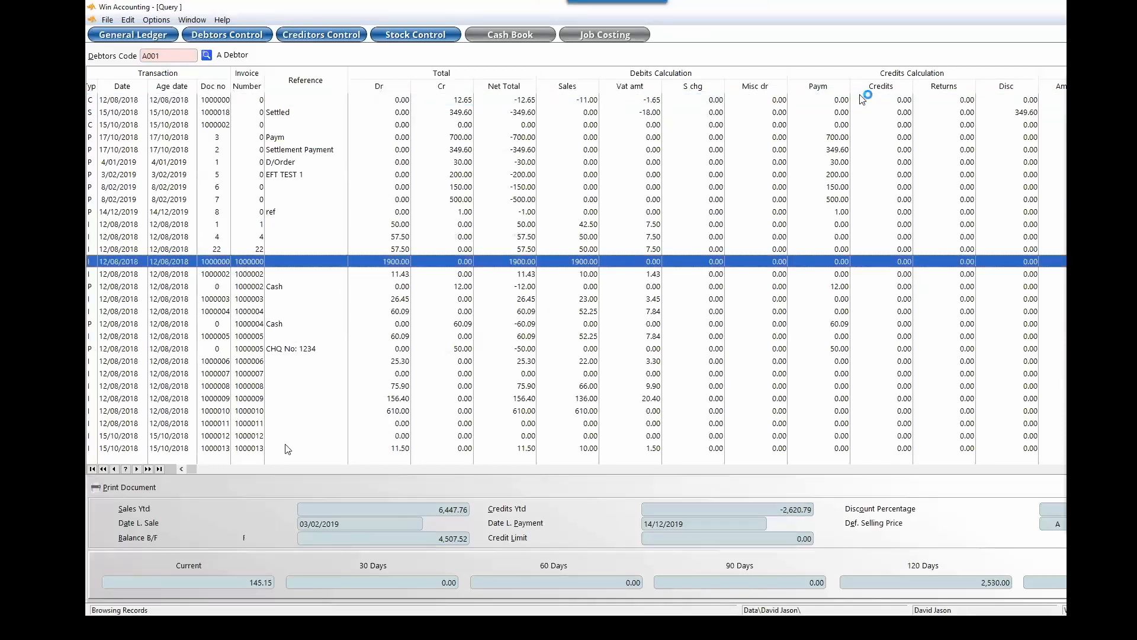
pyautogui.click(142, 489)
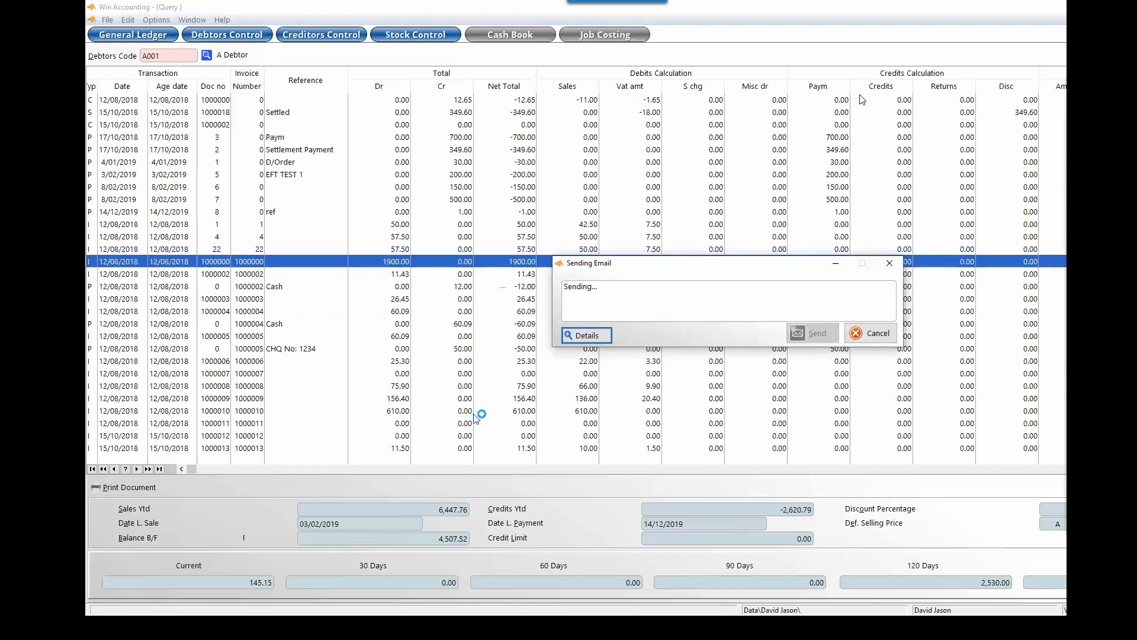
pyautogui.moveTo(664, 272); pyautogui.dragTo(607, 264)
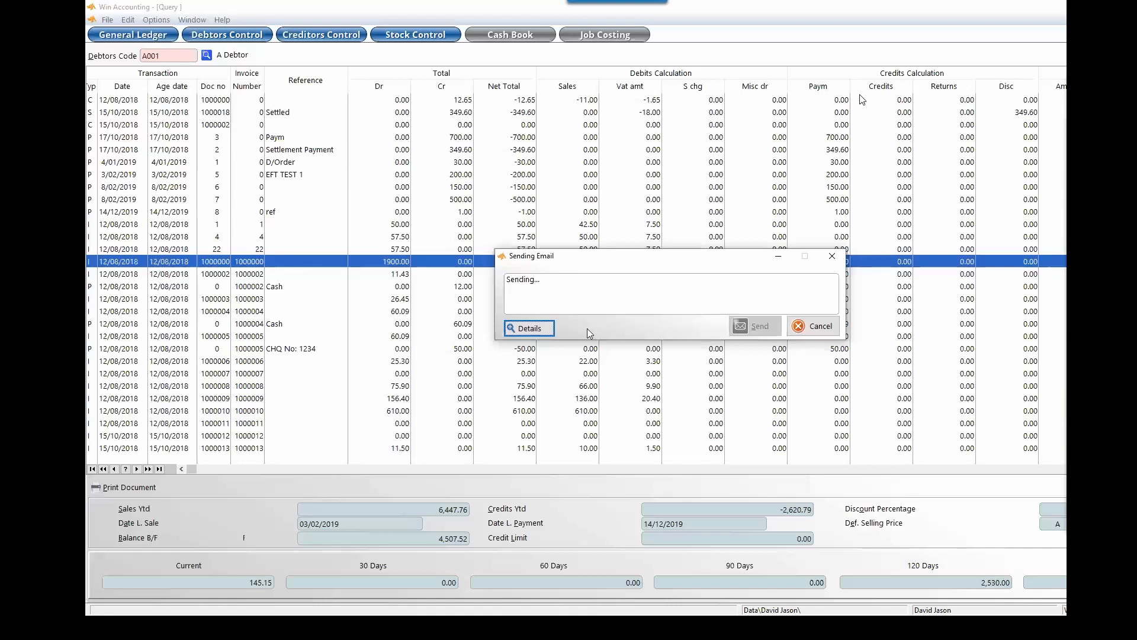
# Examine the detailed mail server log of the email being sent, and close the sending window.
pyautogui.click(533, 330)
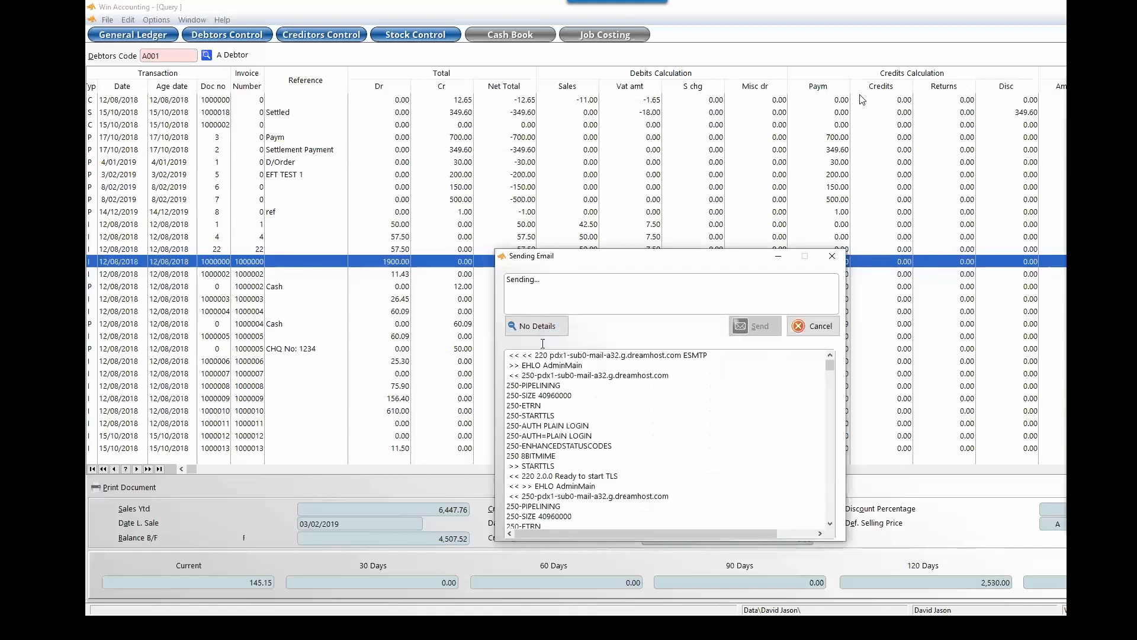
pyautogui.click(830, 522)
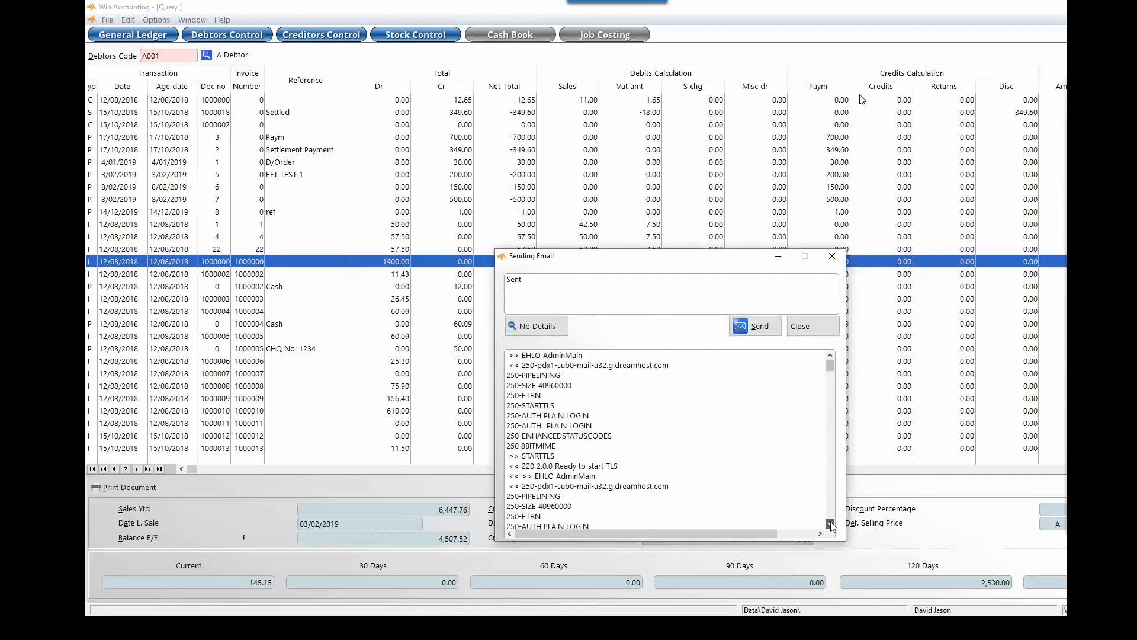
pyautogui.click(831, 523)
pyautogui.click(830, 522)
pyautogui.click(831, 523)
pyautogui.click(830, 523)
pyautogui.click(830, 523)
pyautogui.click(830, 523)
pyautogui.click(830, 523)
pyautogui.click(831, 523)
pyautogui.click(830, 523)
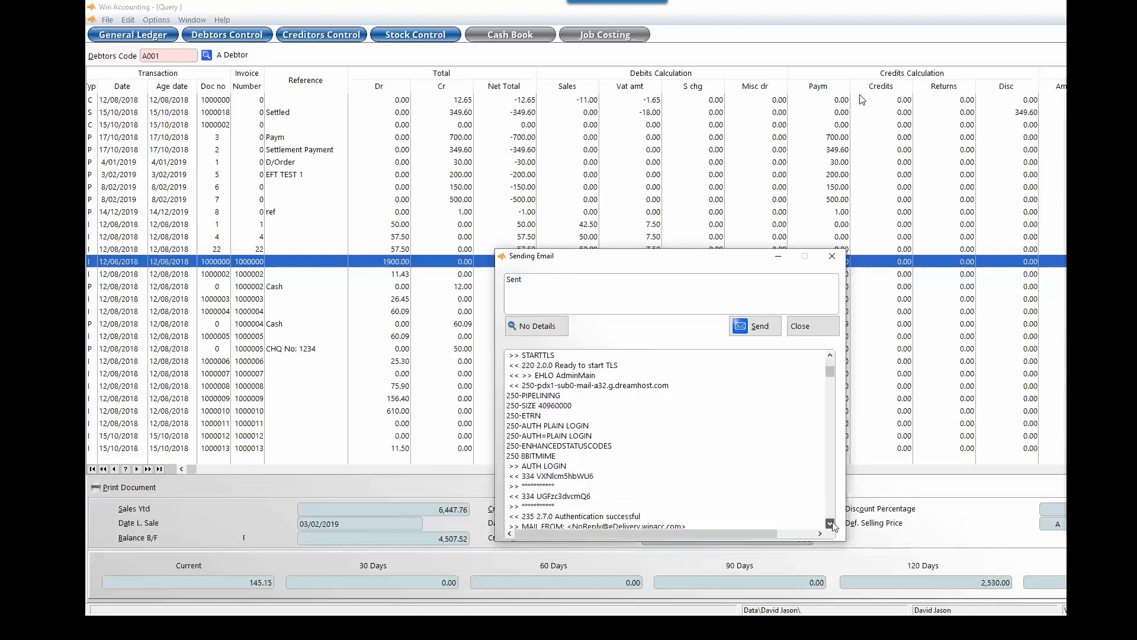
pyautogui.click(830, 523)
pyautogui.click(830, 522)
pyautogui.click(831, 523)
pyautogui.click(830, 523)
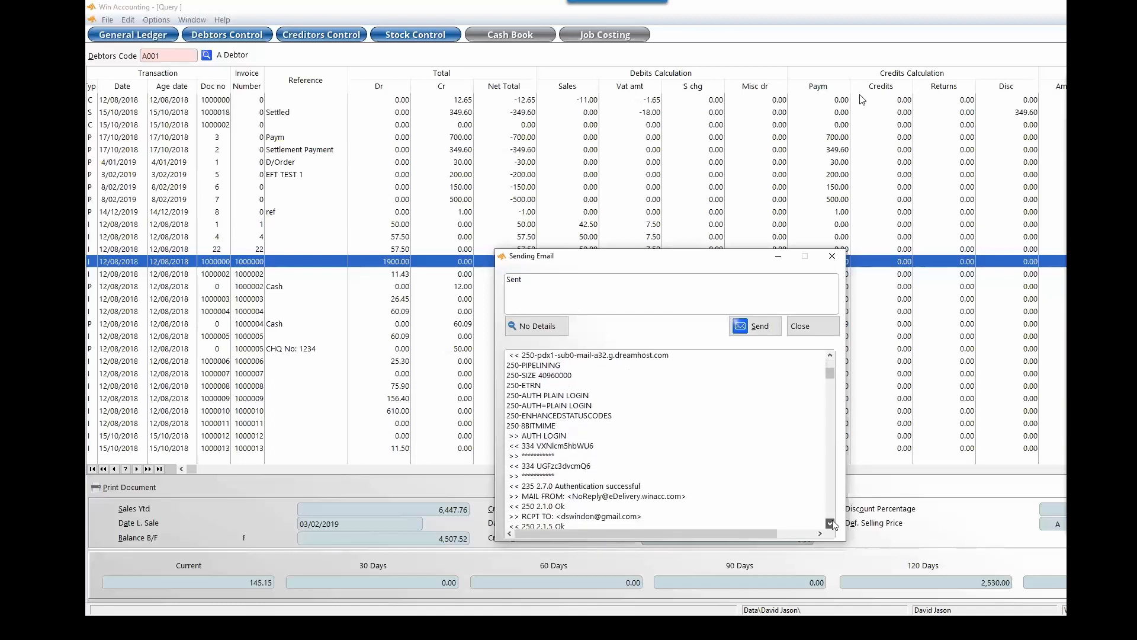
pyautogui.click(809, 326)
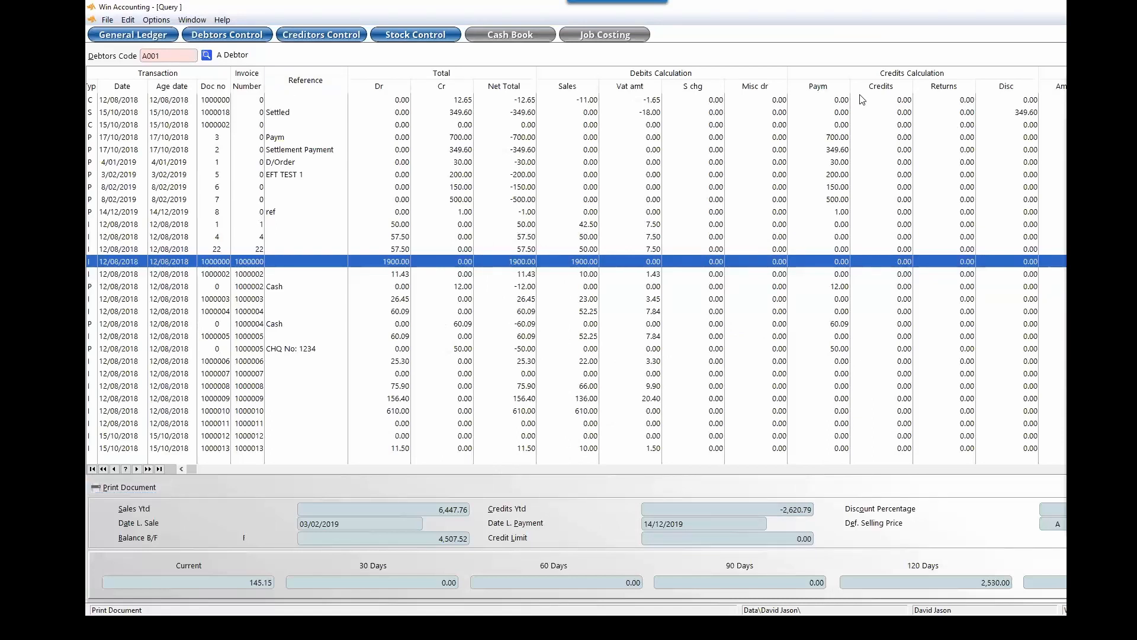
# Restore the query window to its smaller size, browse the customer's invoice rows, and close the query.
pyautogui.click(1063, 19)
pyautogui.click(355, 181)
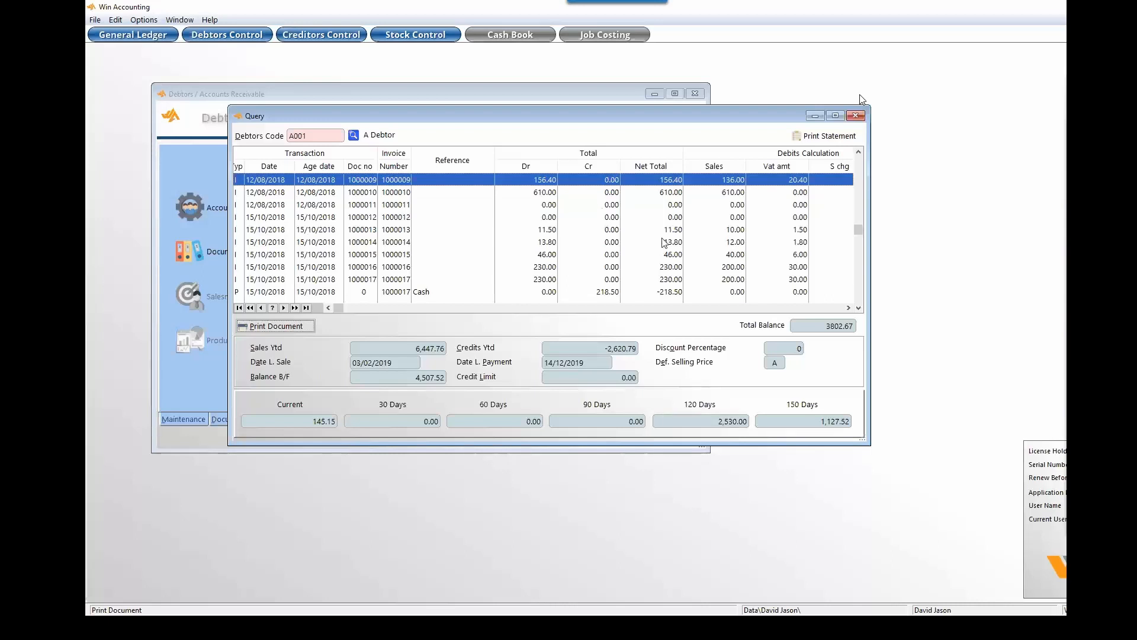
pyautogui.click(561, 238)
pyautogui.click(655, 230)
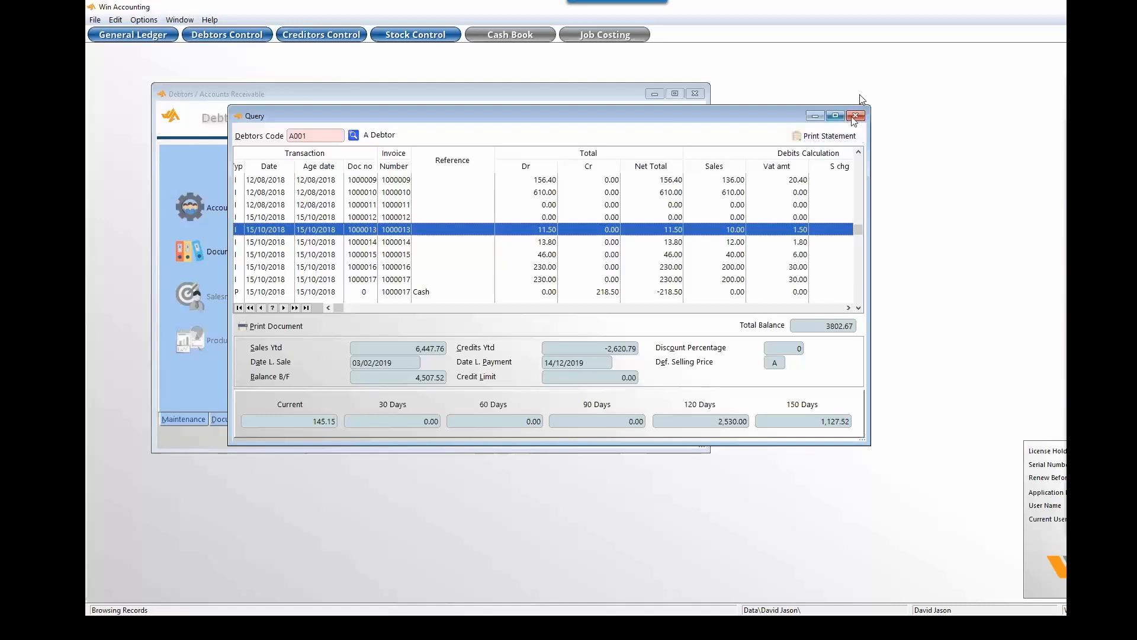
pyautogui.click(856, 116)
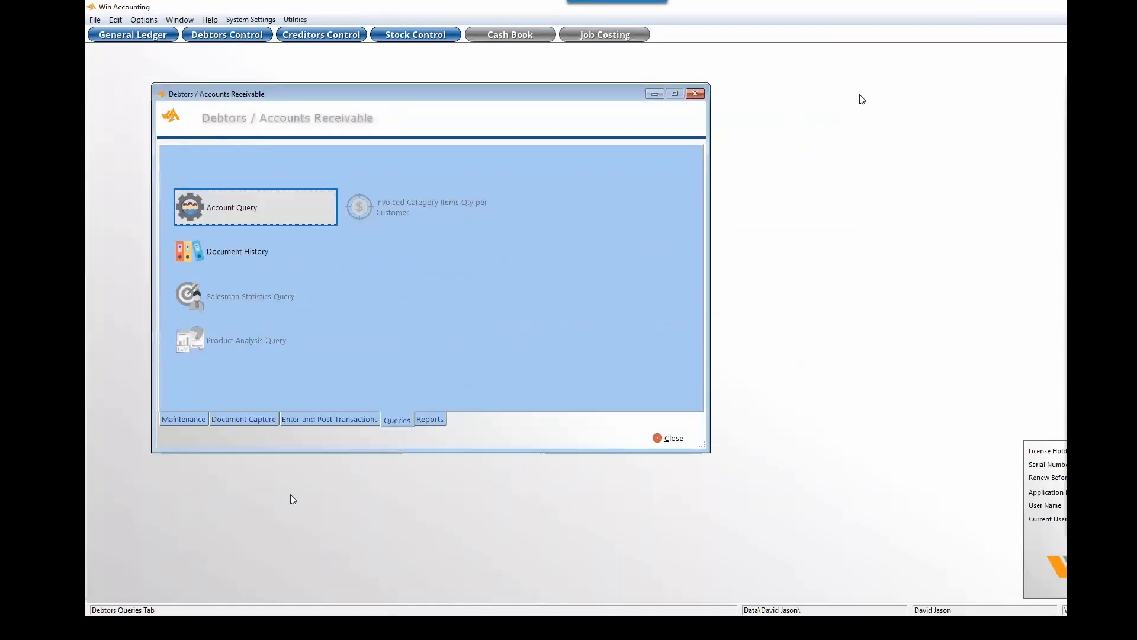
# Look through the debtors report choices for Audit Trails, Customer File, Age Analysis and Sales Statistics.
pyautogui.click(430, 419)
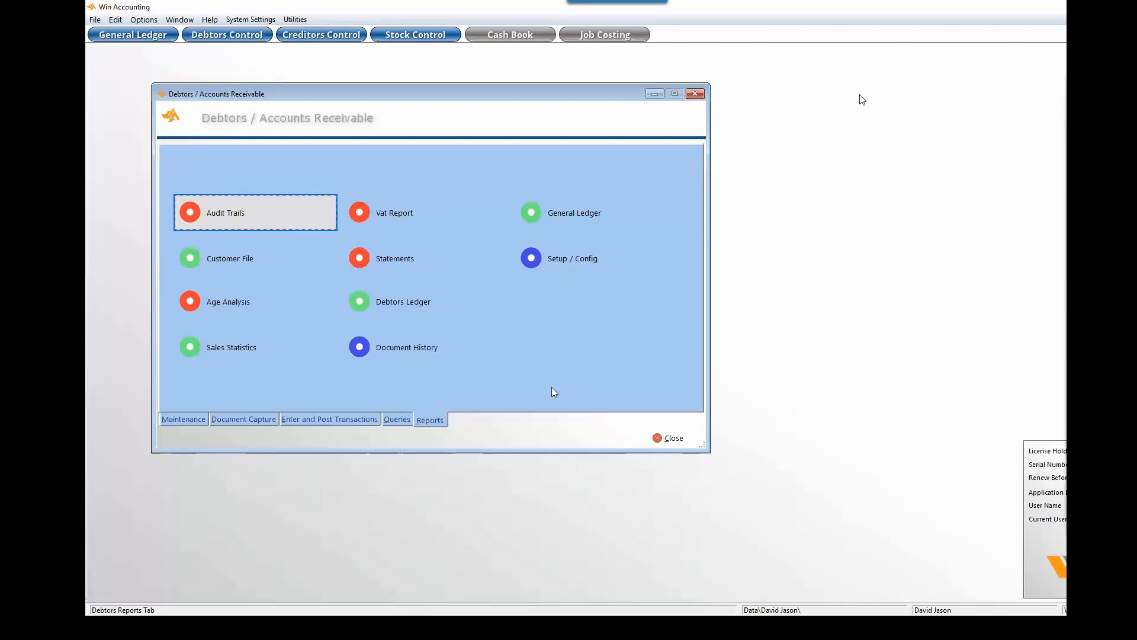
pyautogui.click(254, 220)
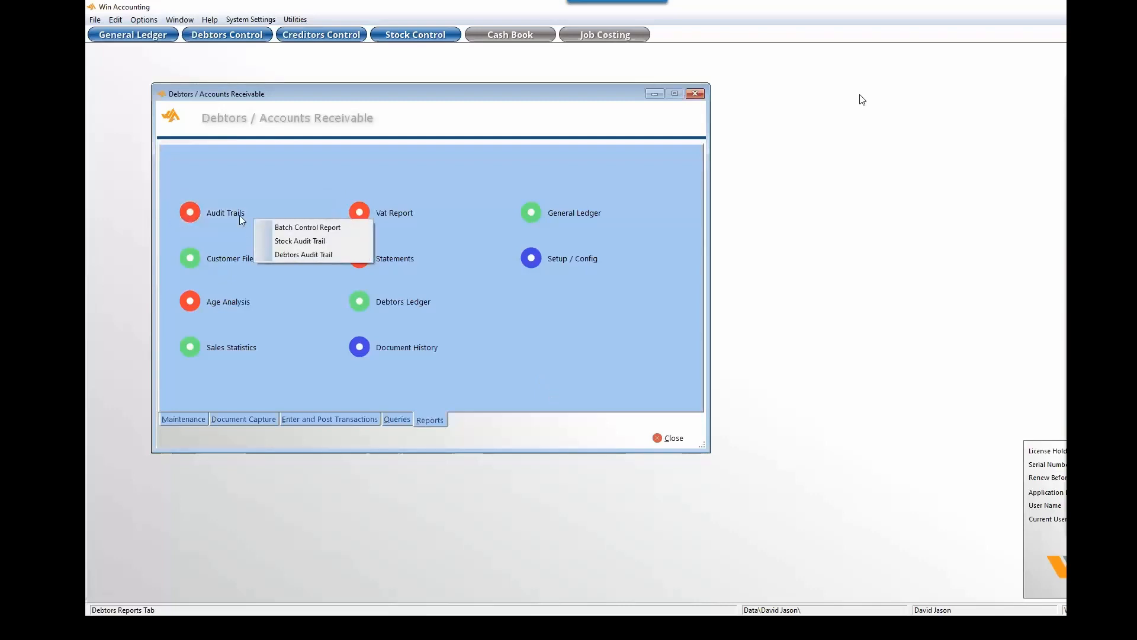
pyautogui.click(231, 262)
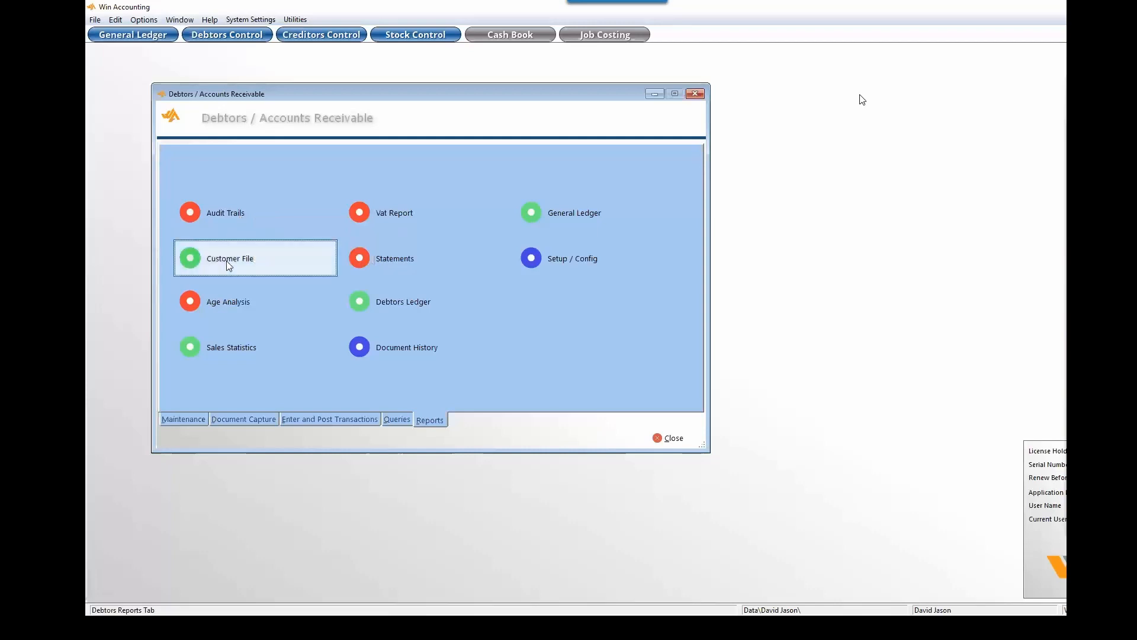
pyautogui.click(684, 393)
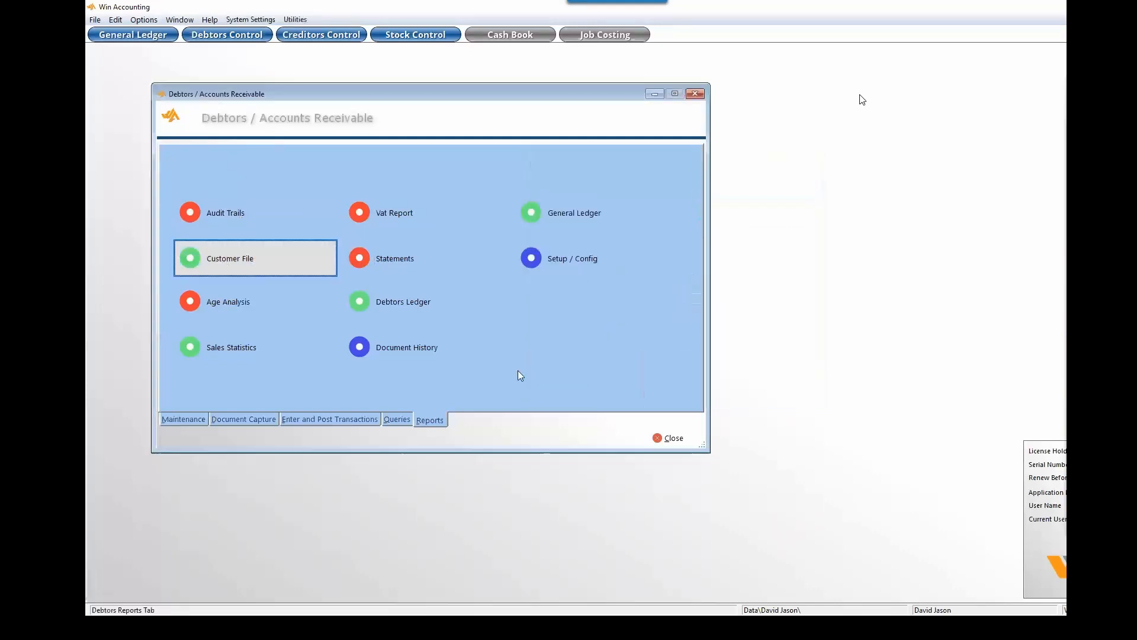
pyautogui.click(204, 304)
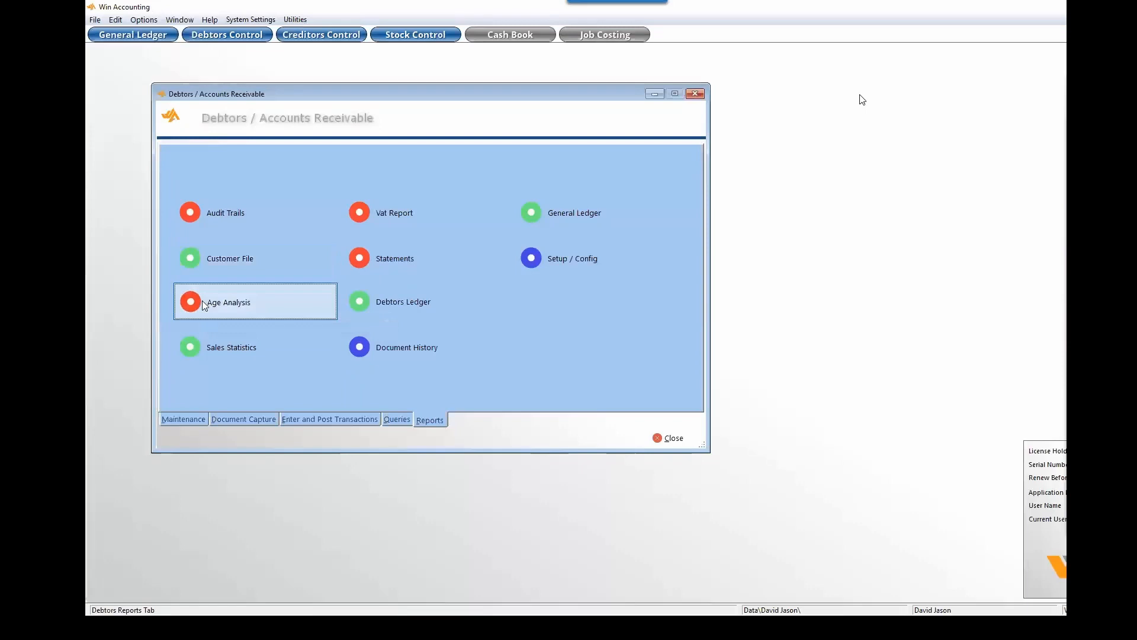
pyautogui.click(203, 349)
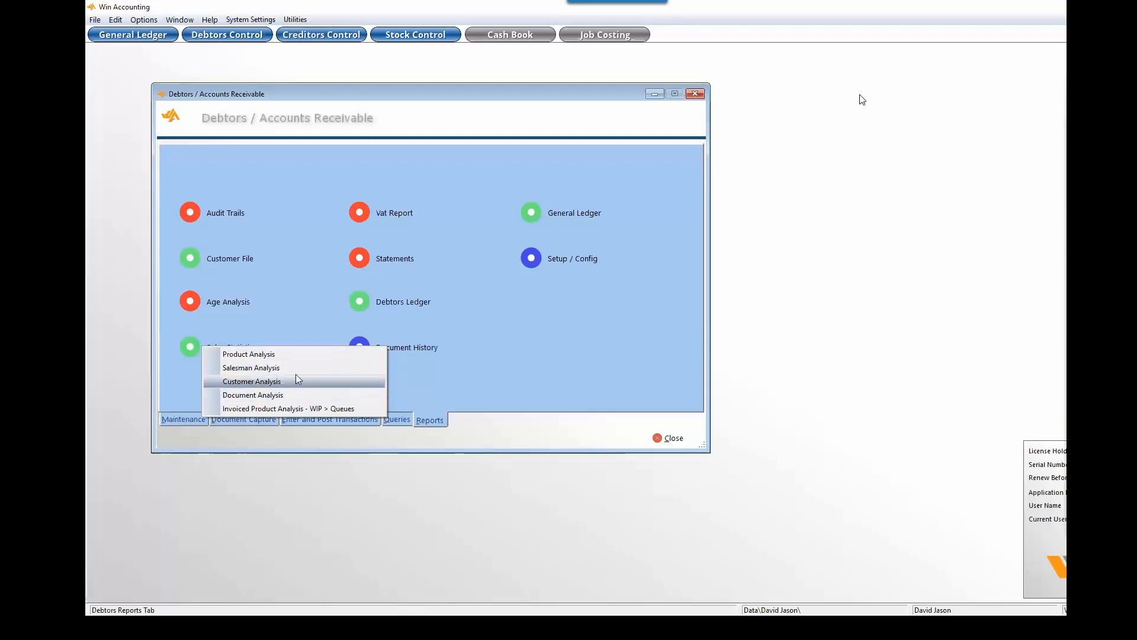
# Preview the Vat Summary Report for 01/02/2019 to 28/02/2019 with a blank VAT rate range, and close the preview.
pyautogui.click(375, 219)
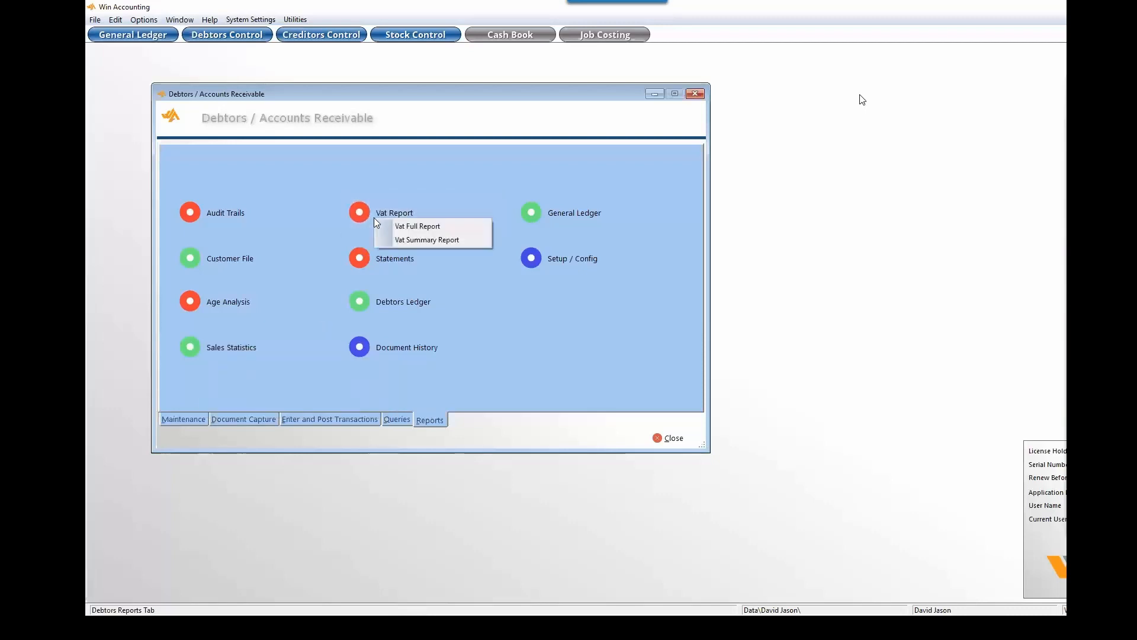
pyautogui.click(418, 240)
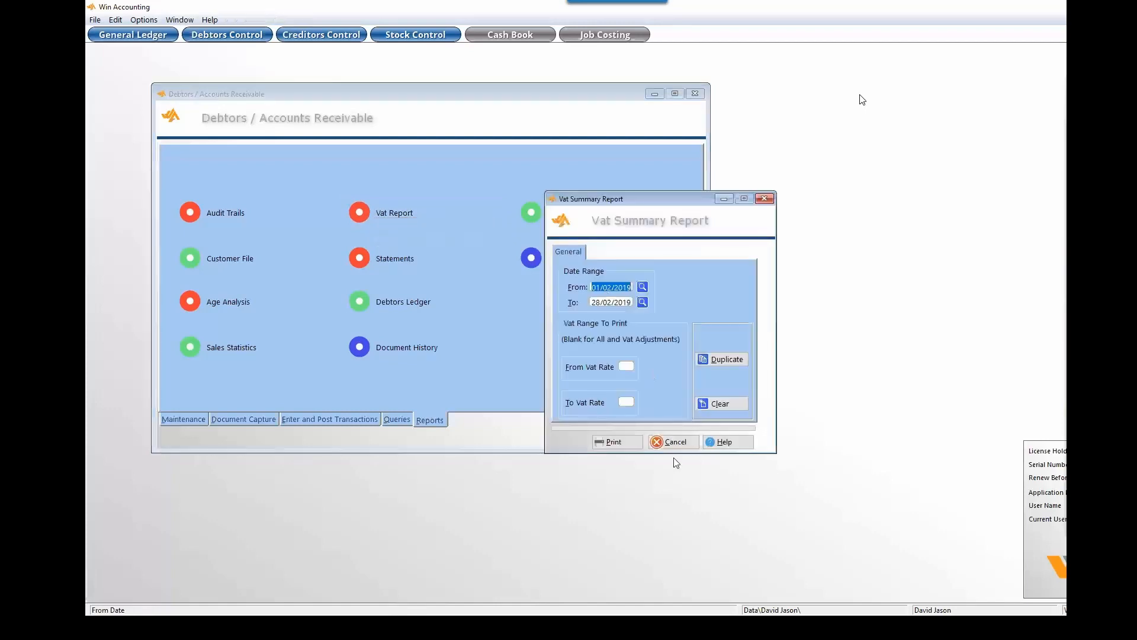
pyautogui.click(639, 443)
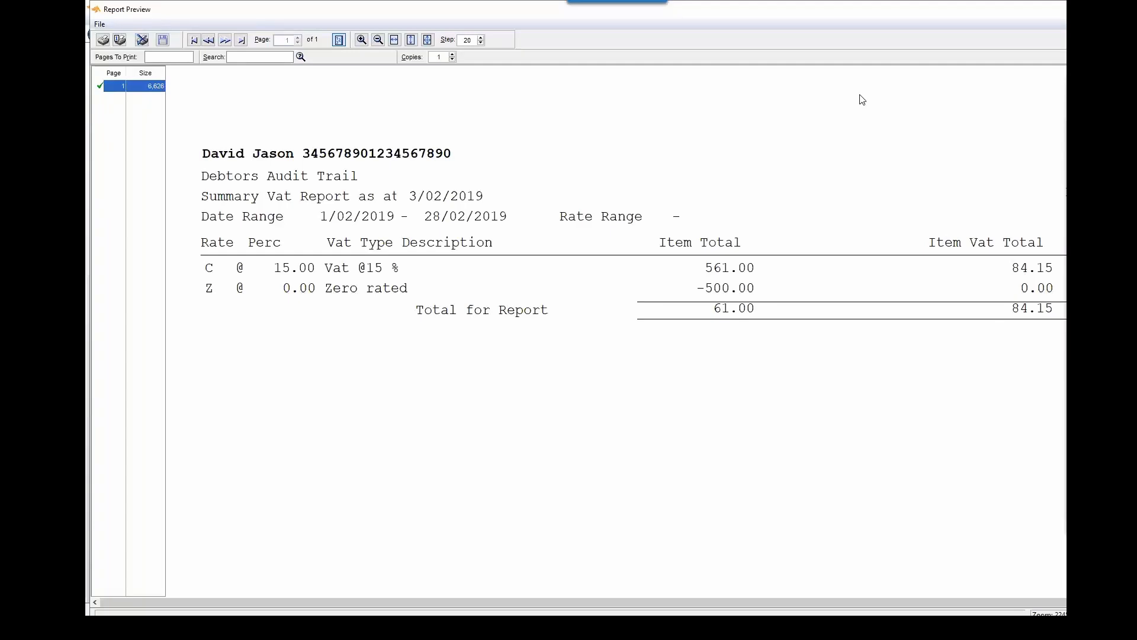
pyautogui.press('Escape')
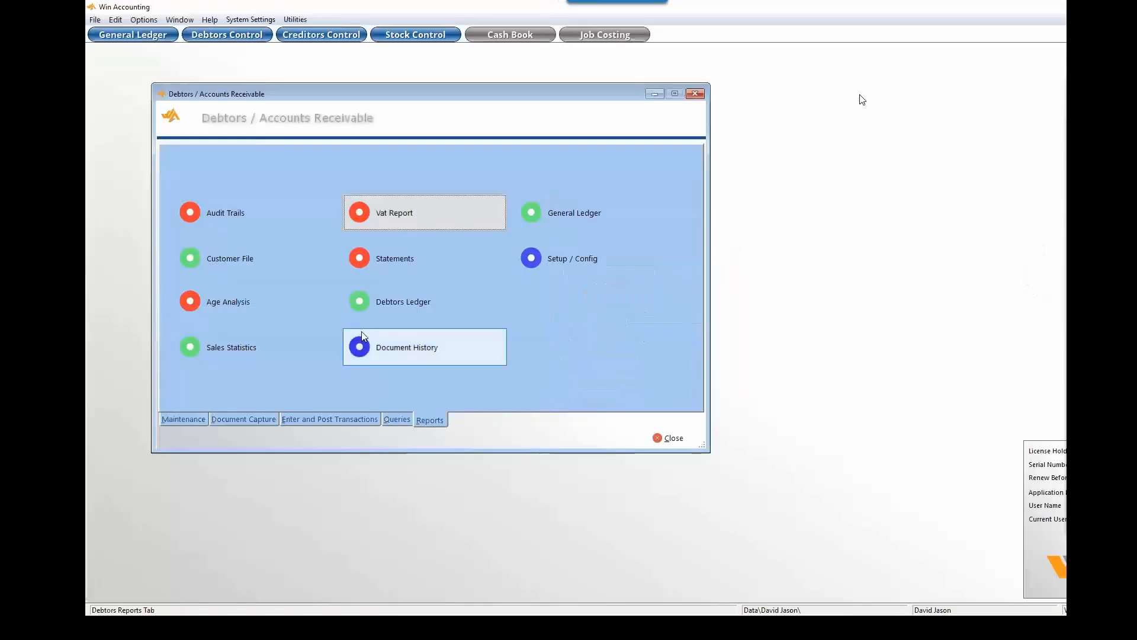
# Check the statement print filter without printing, and preview the active debtors' ledger for 1/02/2019 to 28/02/2019 with its available output formats.
pyautogui.click(363, 264)
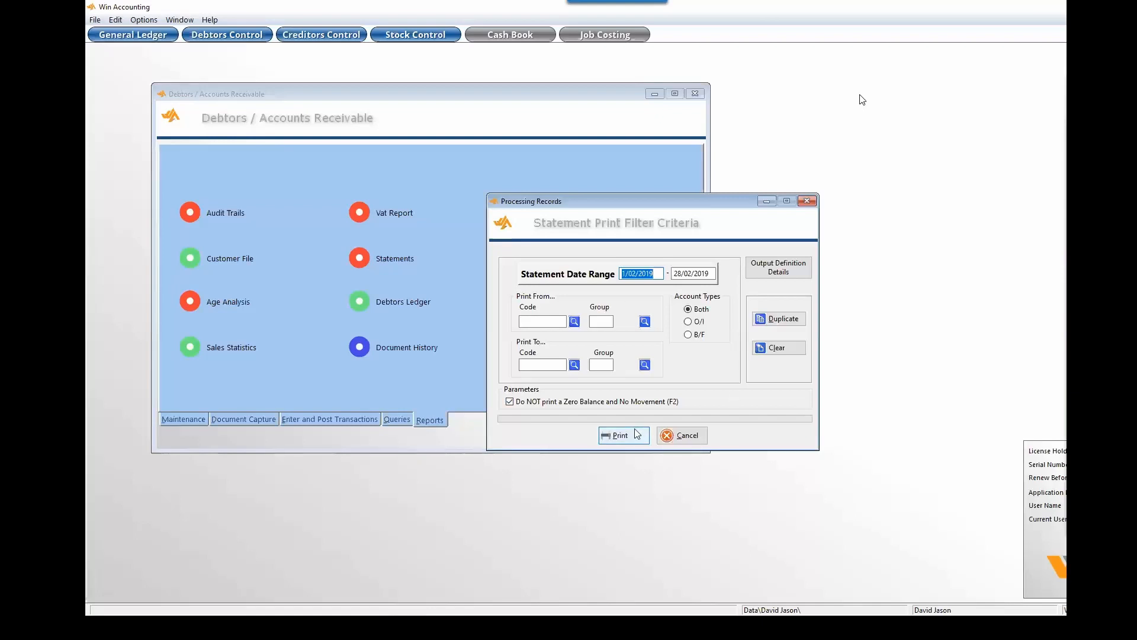
pyautogui.click(684, 440)
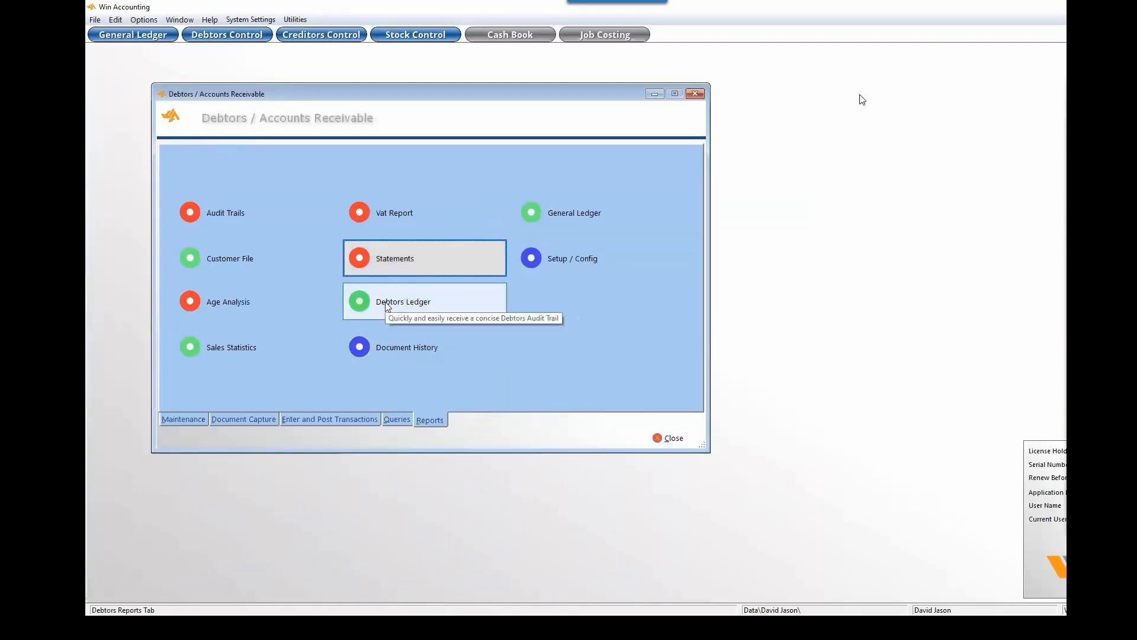
pyautogui.click(407, 312)
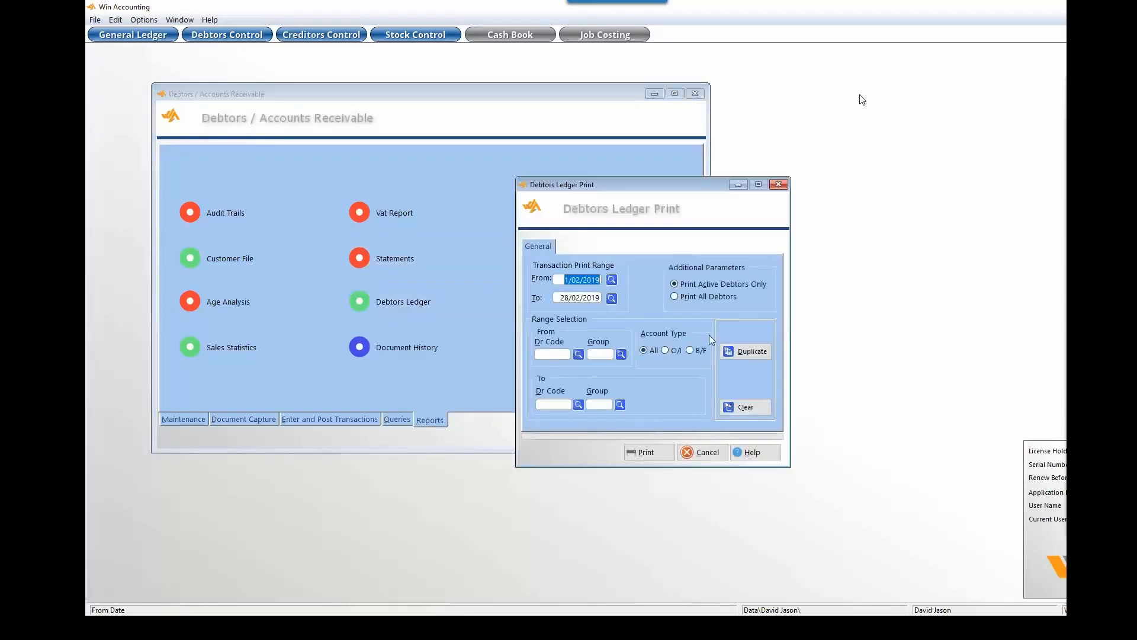
pyautogui.click(637, 455)
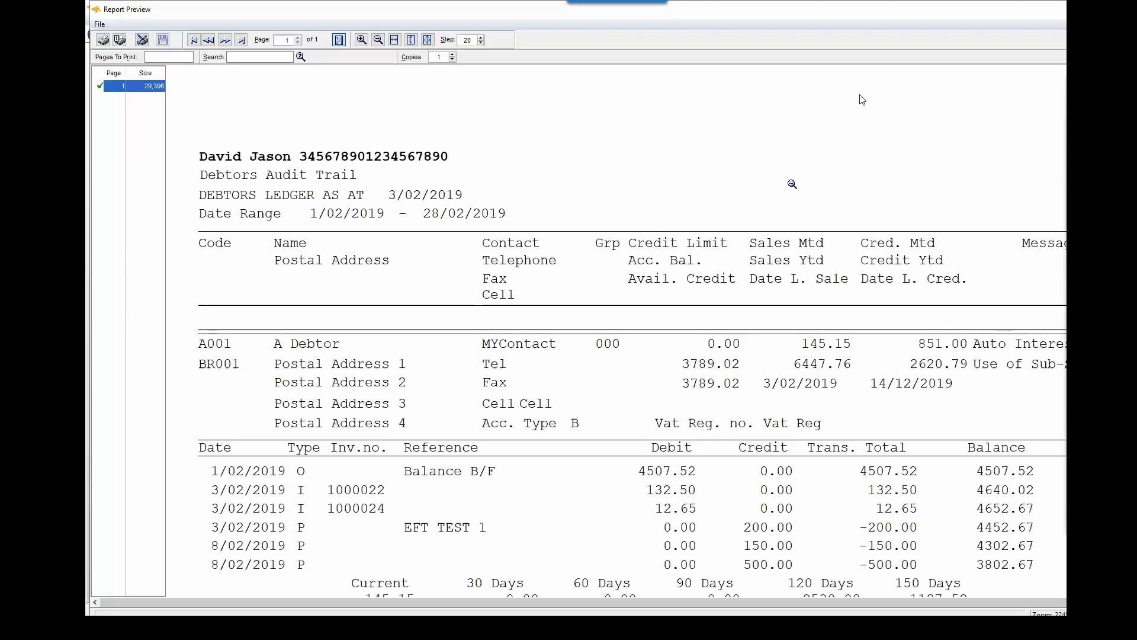
pyautogui.click(162, 40)
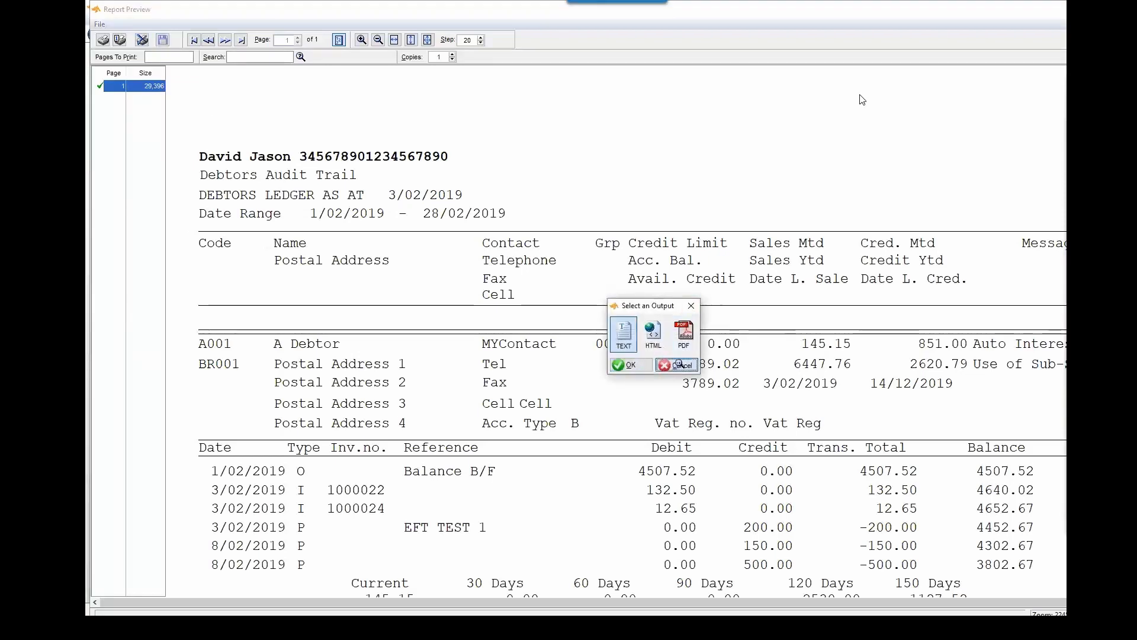
pyautogui.click(675, 365)
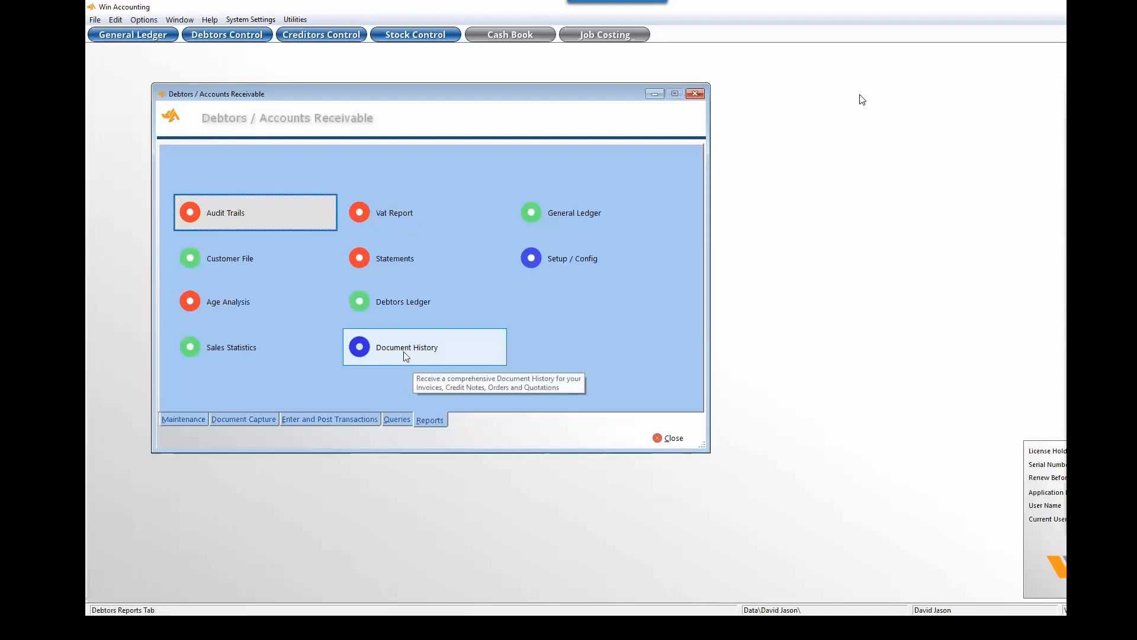
# Preview the Document History Invoice Report with a blank date range for both done and not-done documents, read through it, and close it.
pyautogui.click(404, 352)
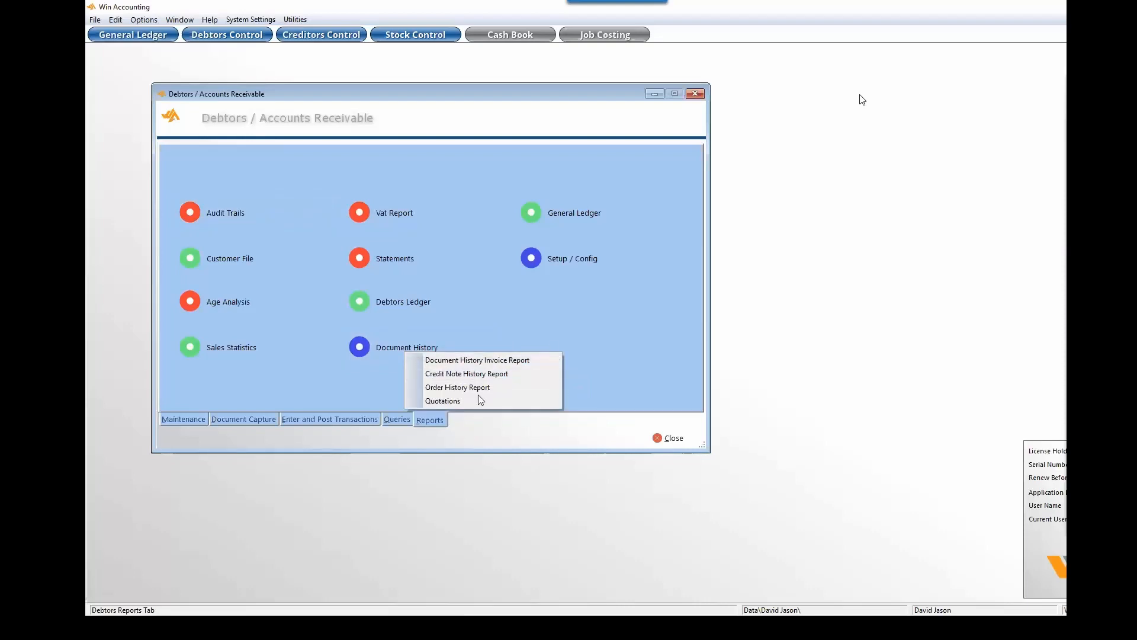
pyautogui.click(466, 358)
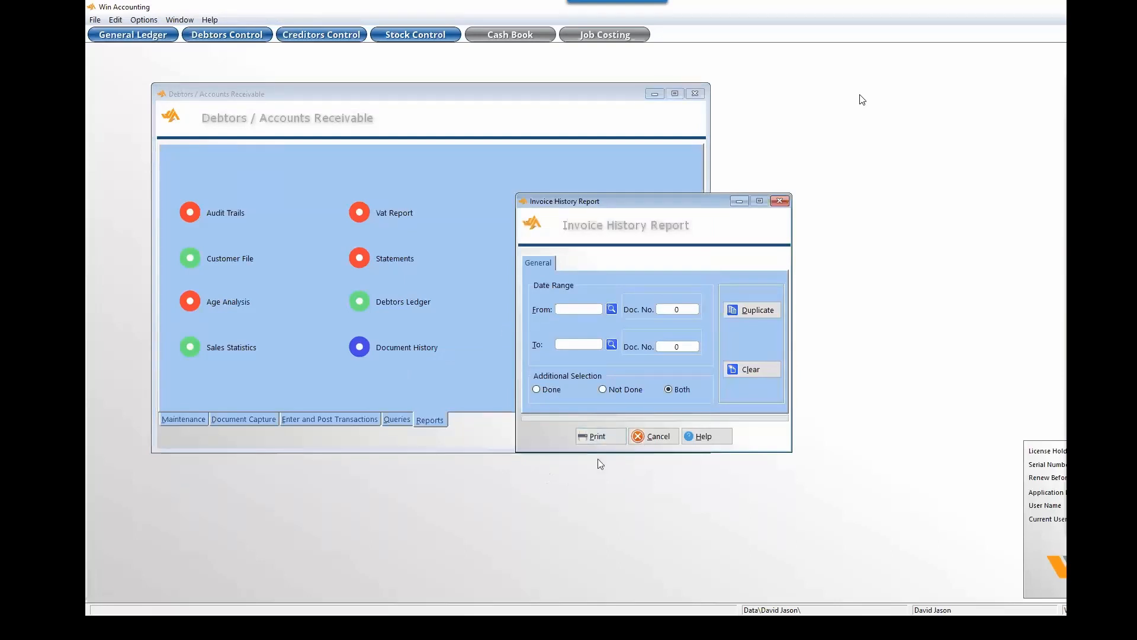
pyautogui.click(602, 438)
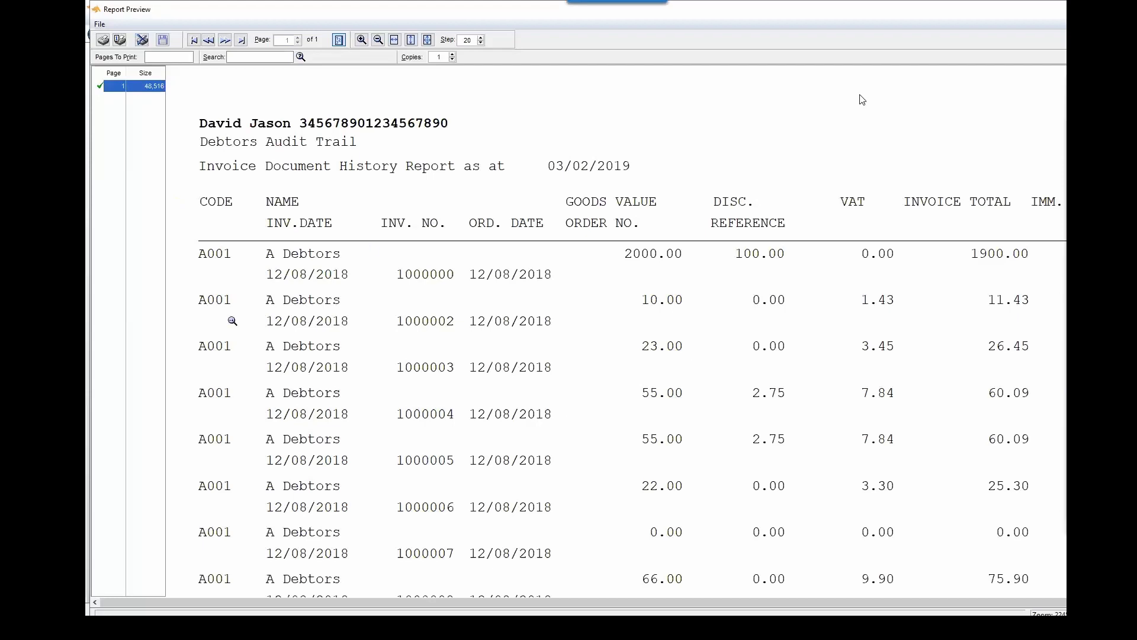
pyautogui.scroll(-5, 409, 419)
pyautogui.scroll(5, 421, 414)
pyautogui.press('Escape')
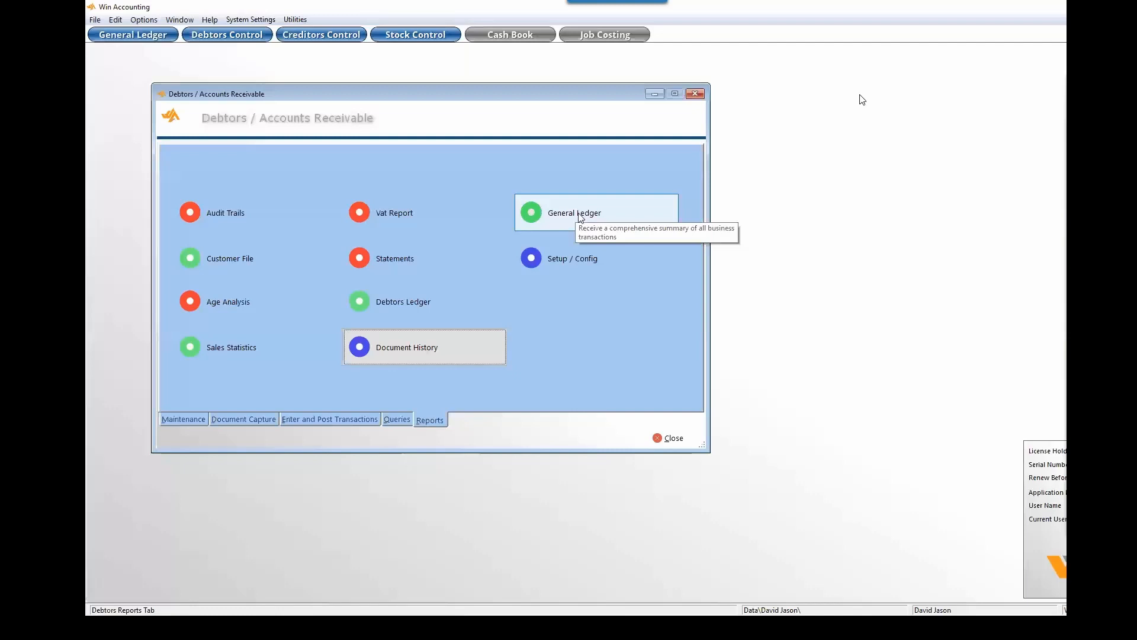
# Preview the Vat Rates List from the debtors setup reports, and close the preview.
pyautogui.click(566, 265)
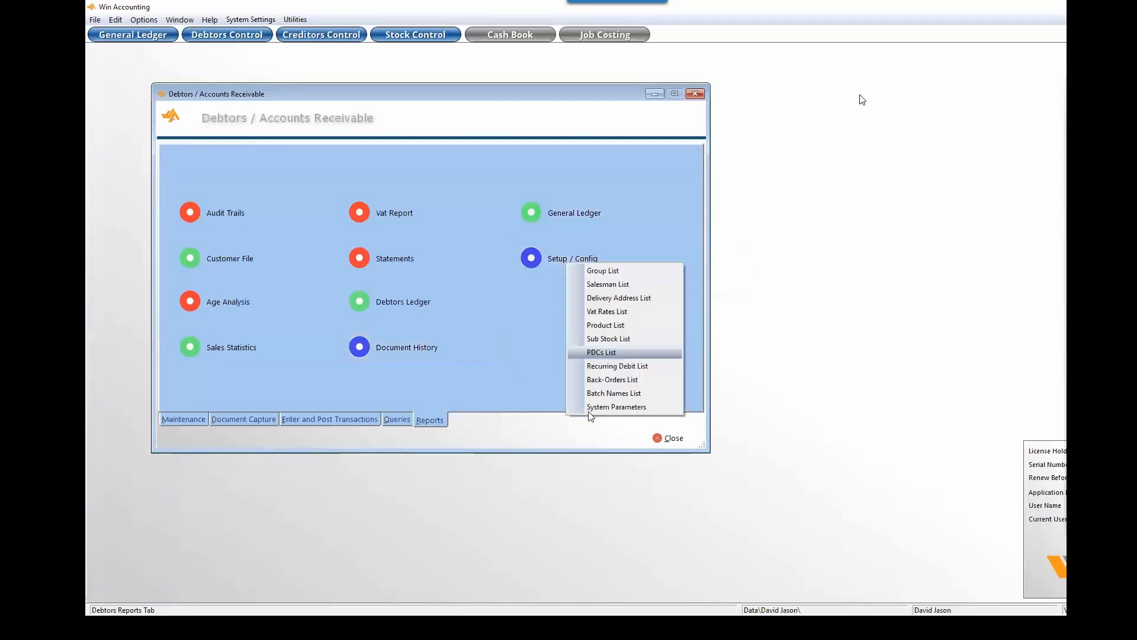
pyautogui.click(607, 313)
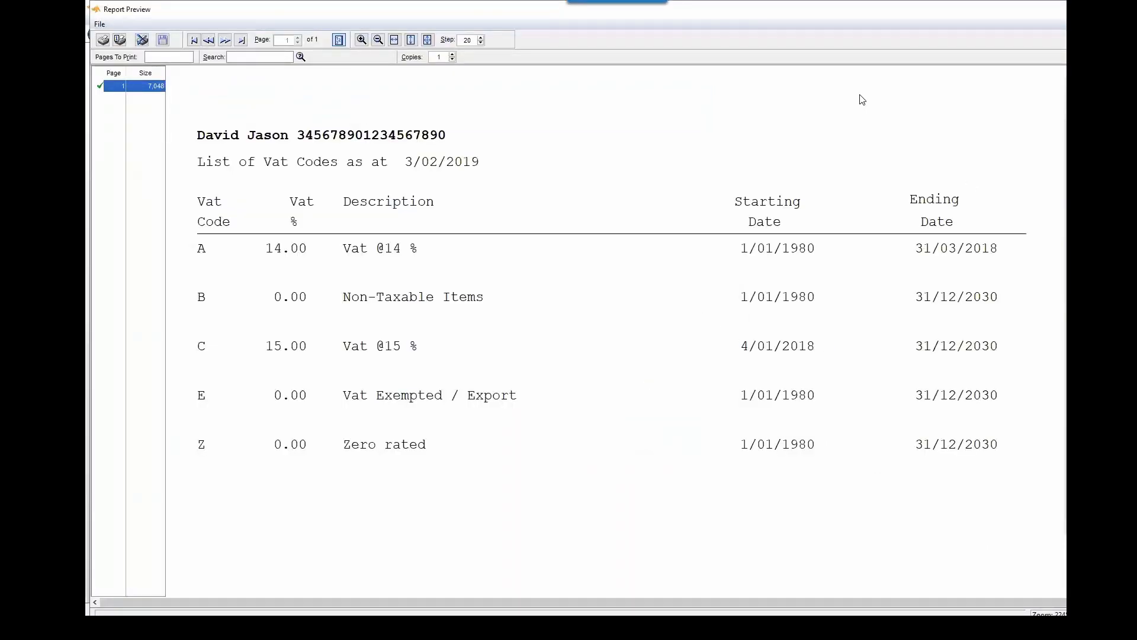
pyautogui.click(142, 40)
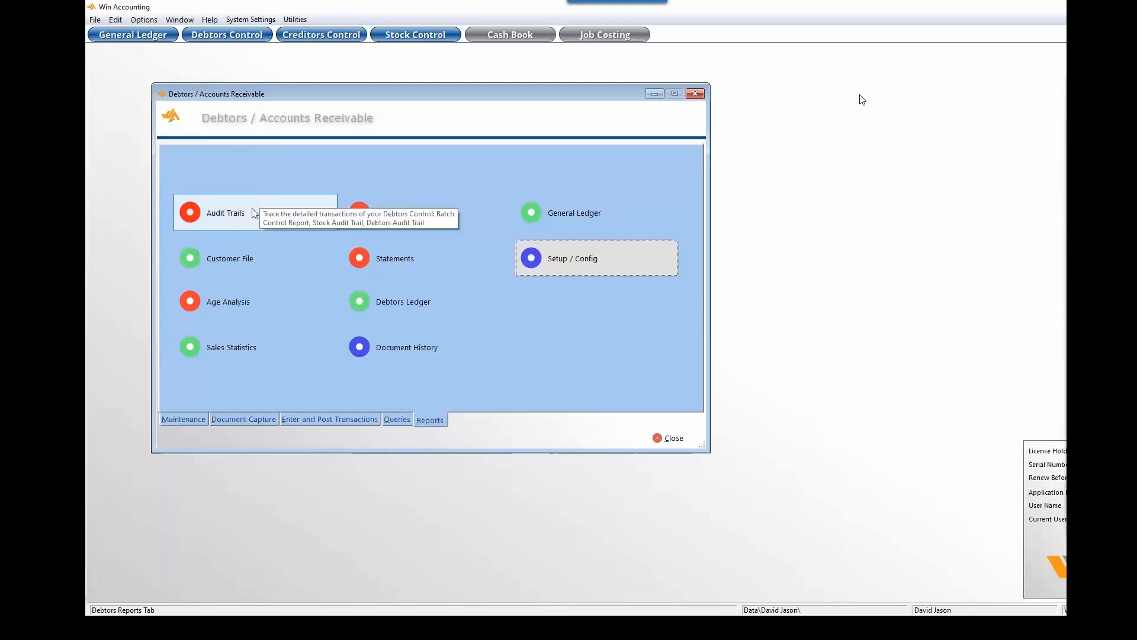
# Return to the document capture choices, and review all three pages of the debtors System Parameters without saving.
pyautogui.click(184, 420)
pyautogui.click(249, 421)
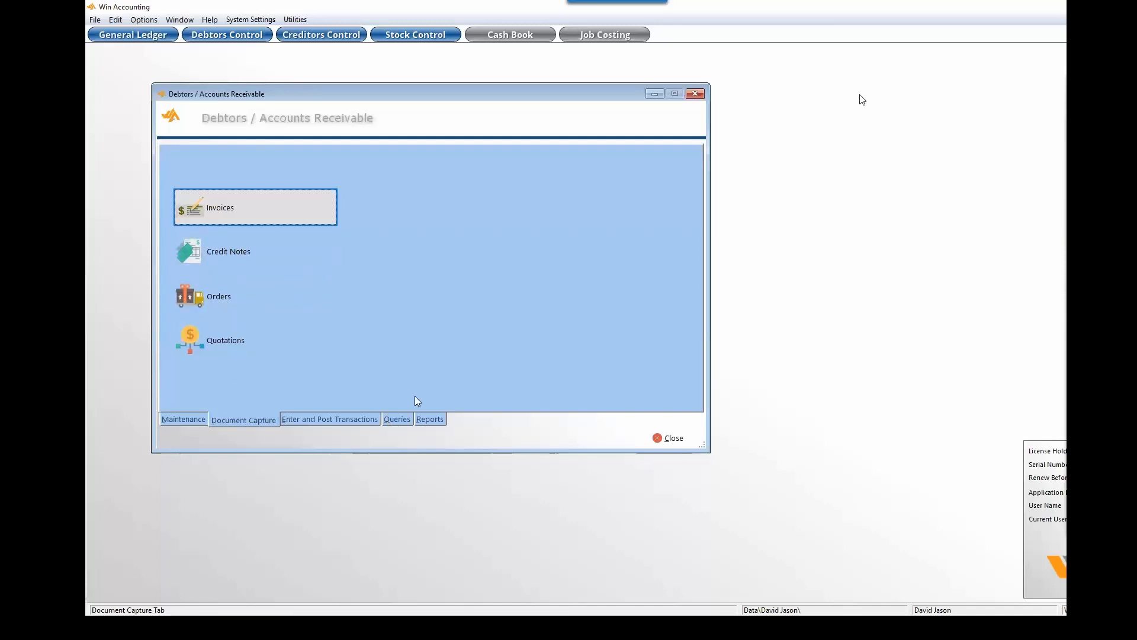
pyautogui.click(247, 20)
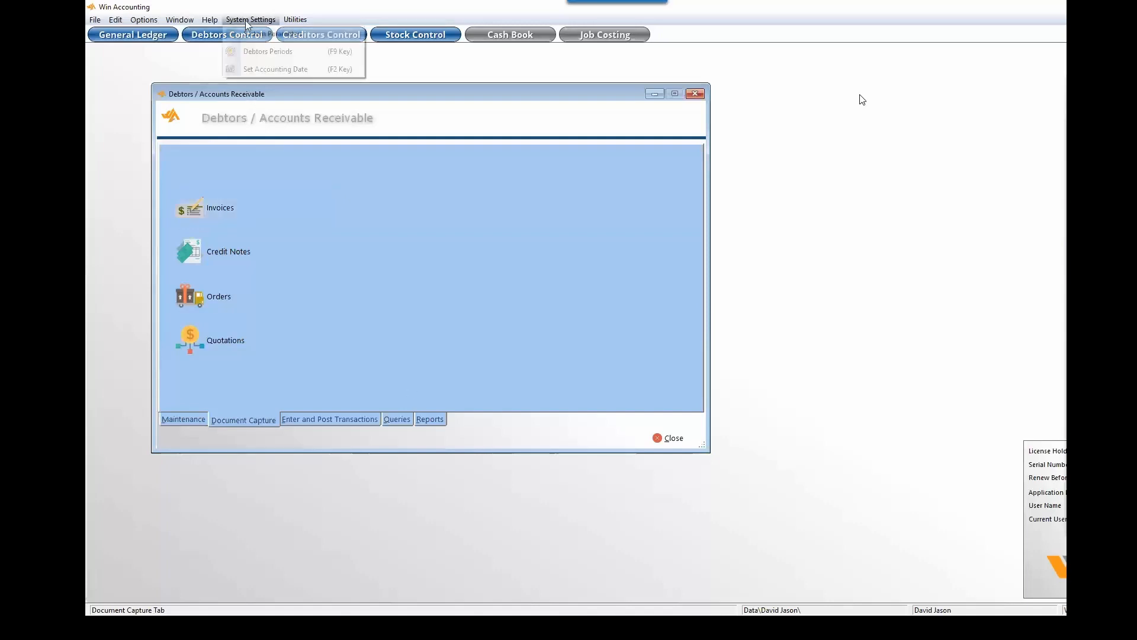
pyautogui.click(248, 35)
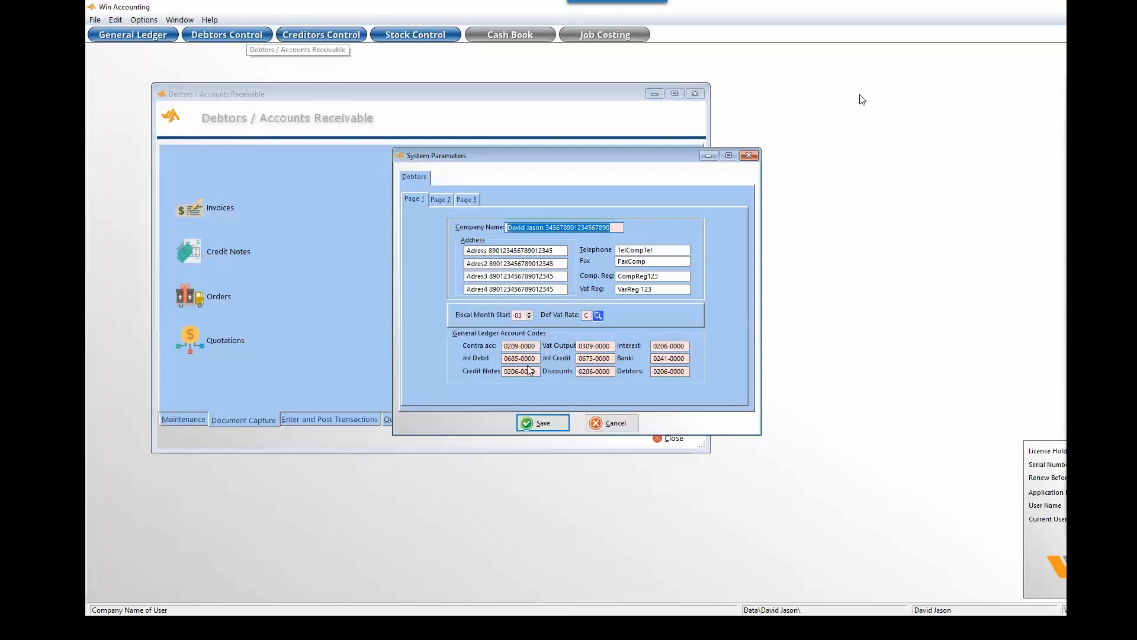
pyautogui.click(440, 199)
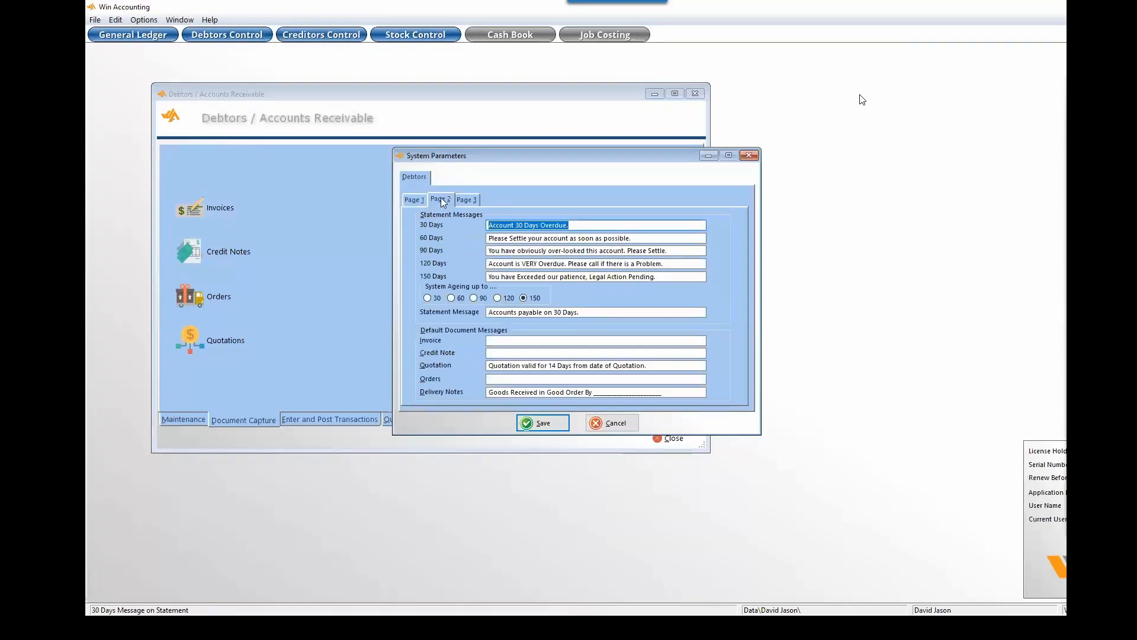
pyautogui.click(464, 201)
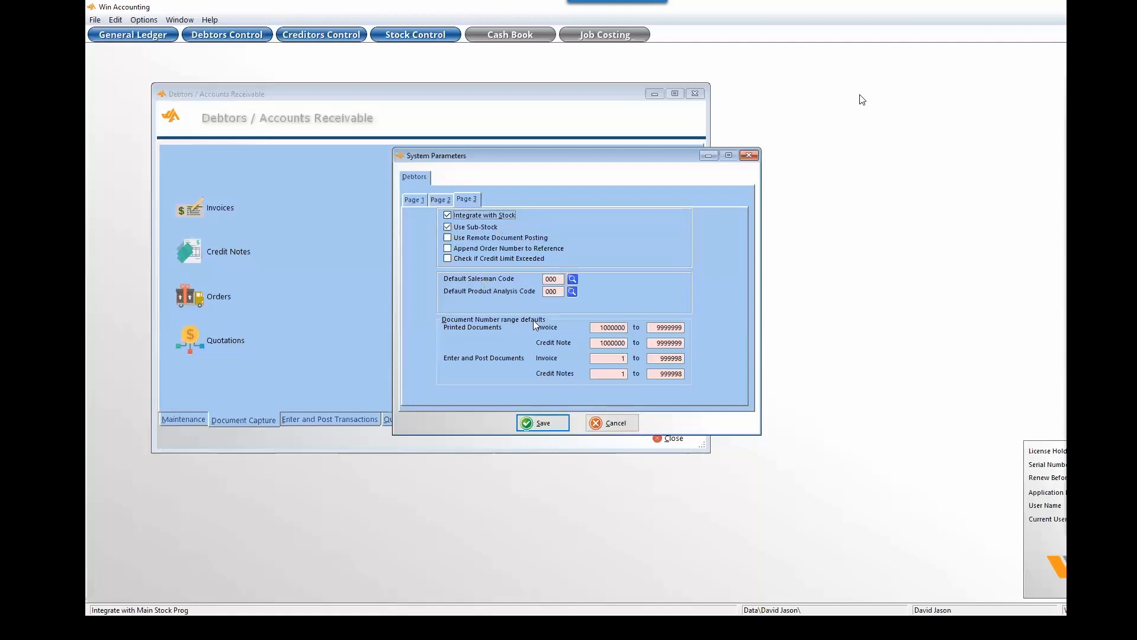
pyautogui.click(611, 423)
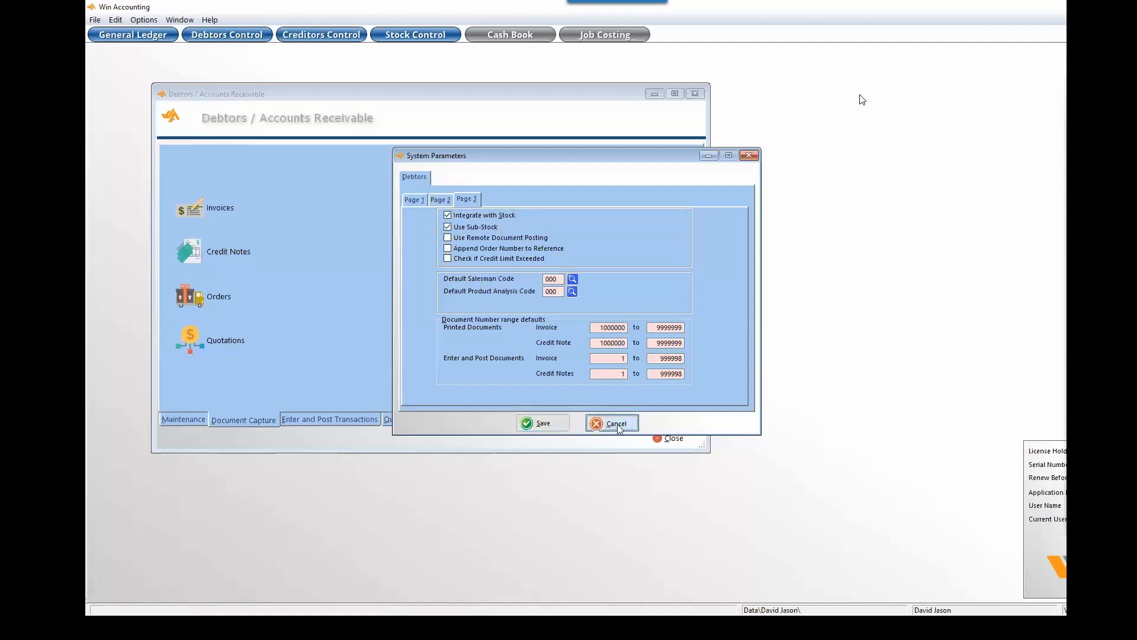
# Open invoice capture and select the unposted batch 004 dated 14/01/2019 for the documents.
pyautogui.click(242, 204)
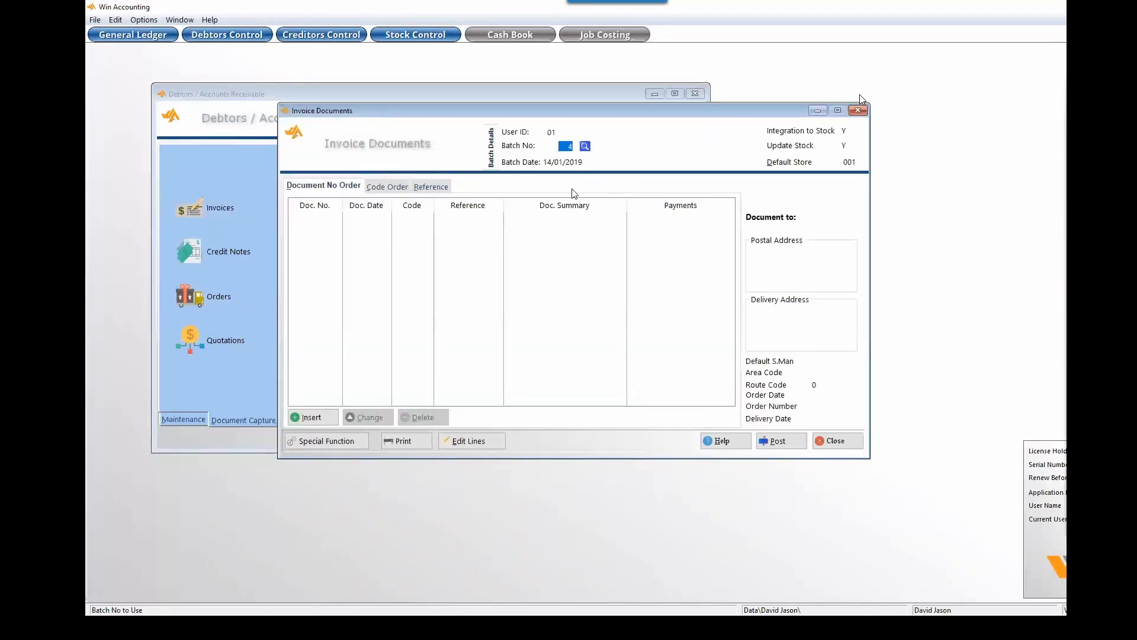
pyautogui.click(584, 146)
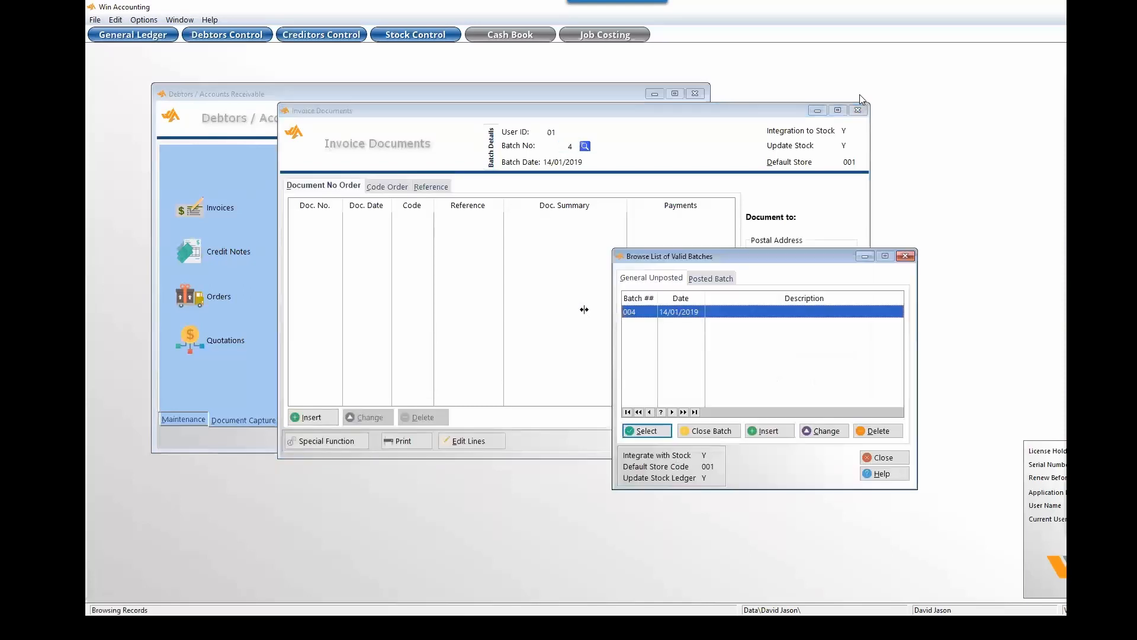
pyautogui.click(663, 437)
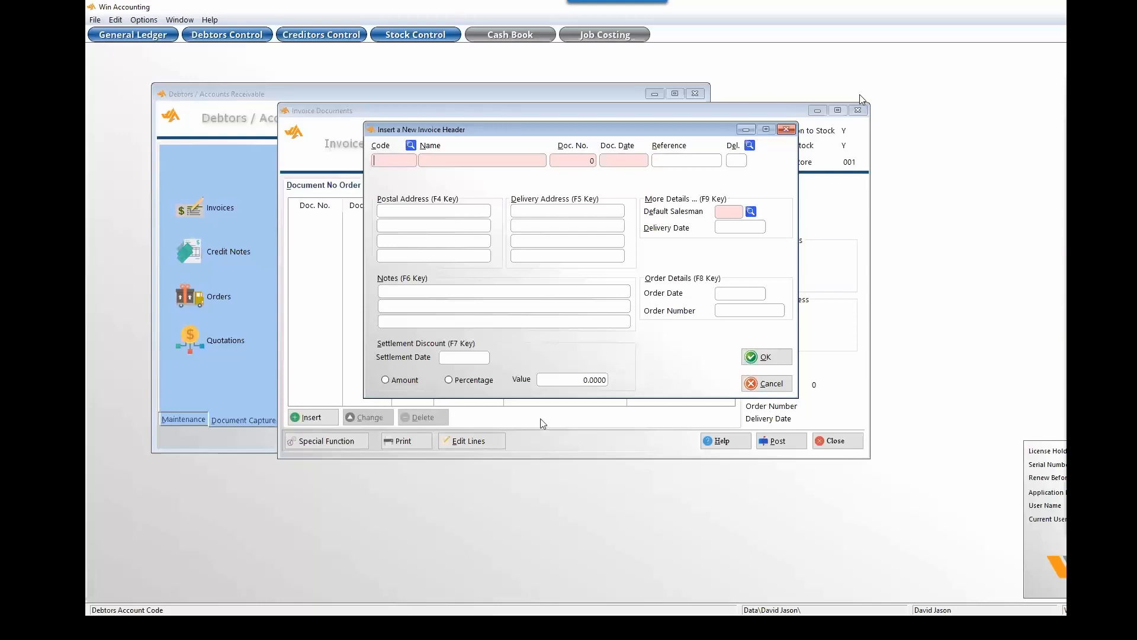
# Compare the customer list's name and code orders, and select the first listed customer for the new invoice header.
pyautogui.click(411, 145)
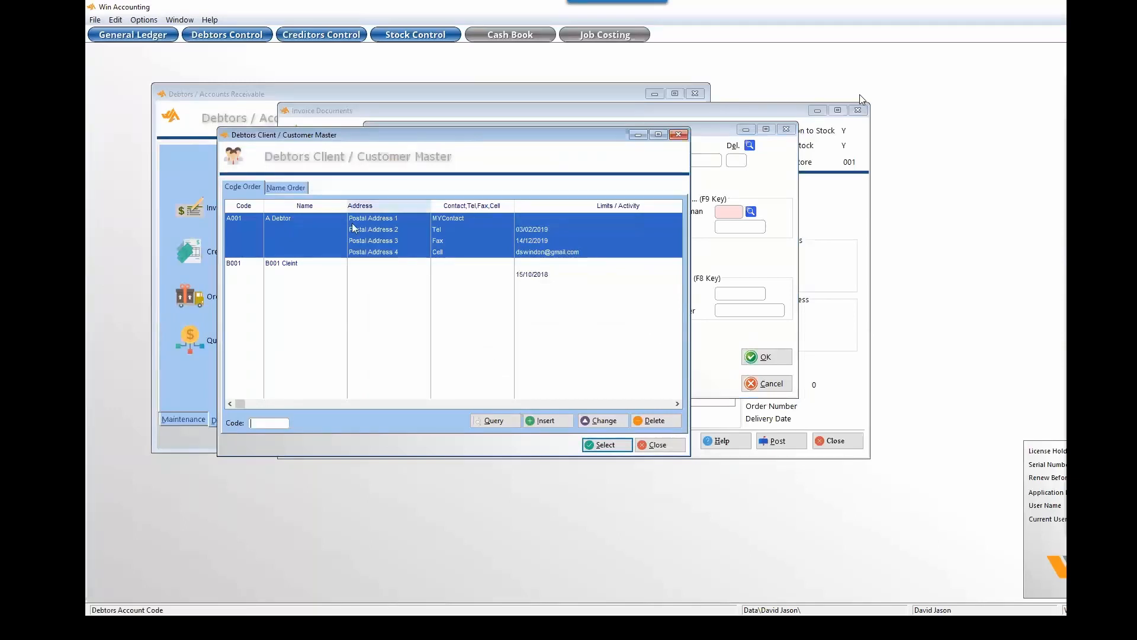
pyautogui.click(285, 188)
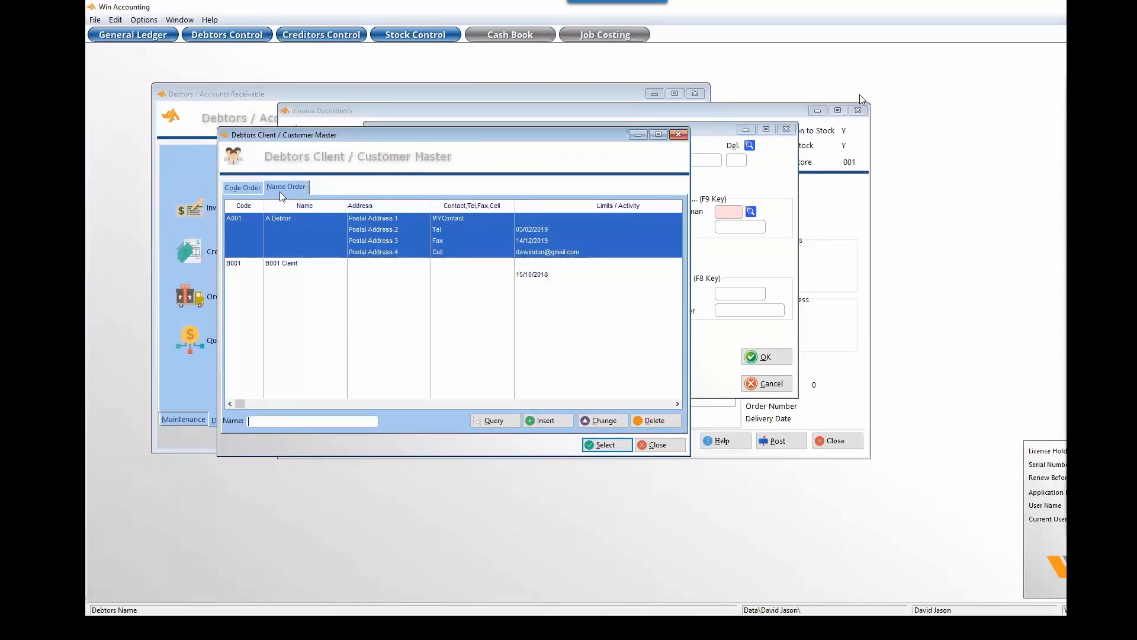
pyautogui.click(243, 189)
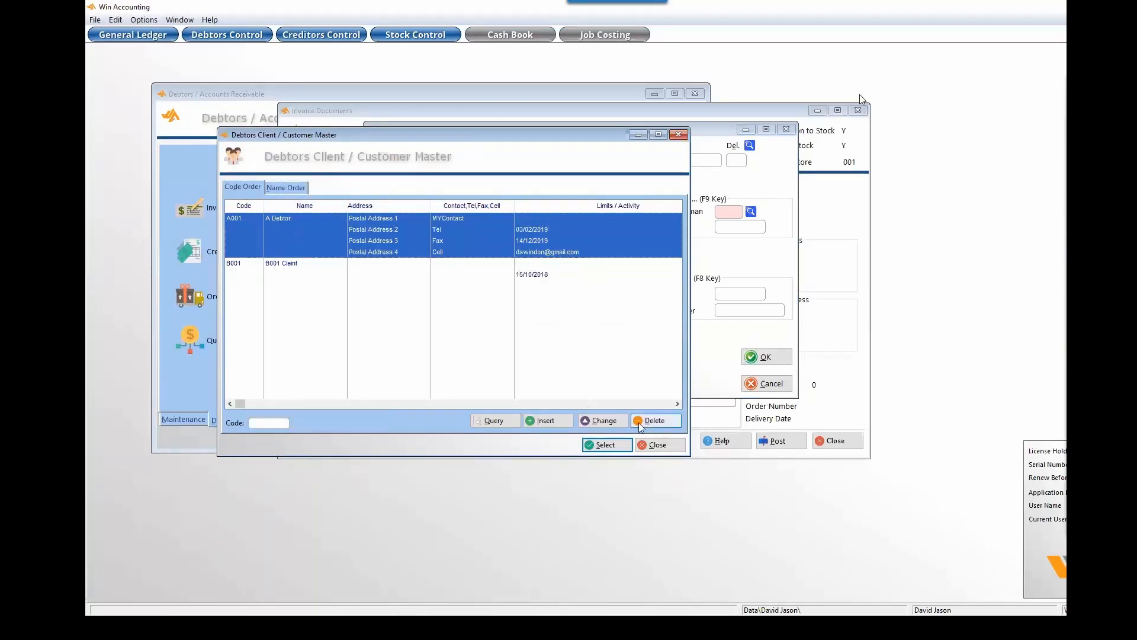
pyautogui.click(592, 445)
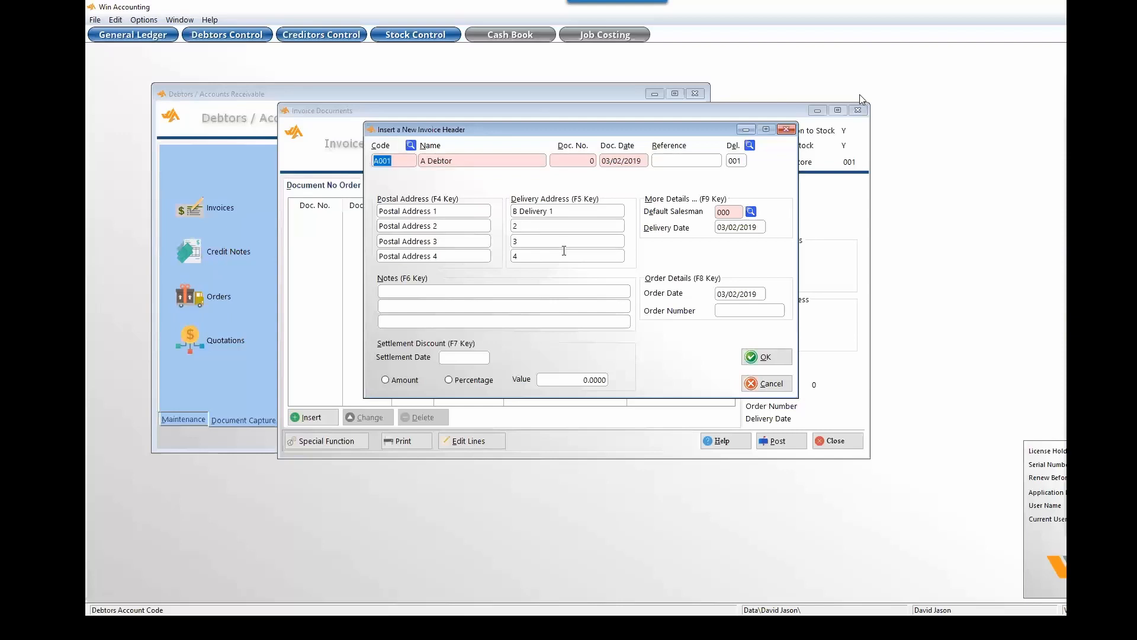
# Add the word "Update" to the fourth delivery address line so it reads "4 Update".
pyautogui.click(566, 212)
pyautogui.press('Tab')
pyautogui.press('Tab')
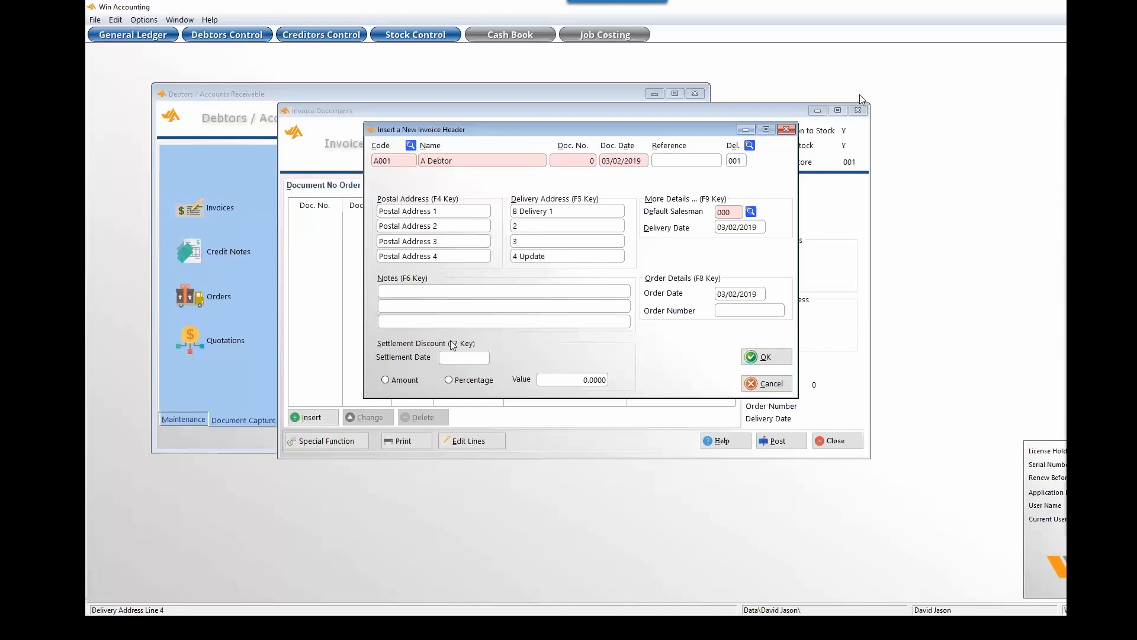
# Look over the invoice header's notes, reference and order number fields, and view the salesman codes without choosing a different one.
pyautogui.click(481, 292)
pyautogui.click(436, 290)
pyautogui.click(681, 161)
pyautogui.click(735, 316)
pyautogui.click(734, 214)
pyautogui.doubleClick(734, 214)
pyautogui.click(751, 212)
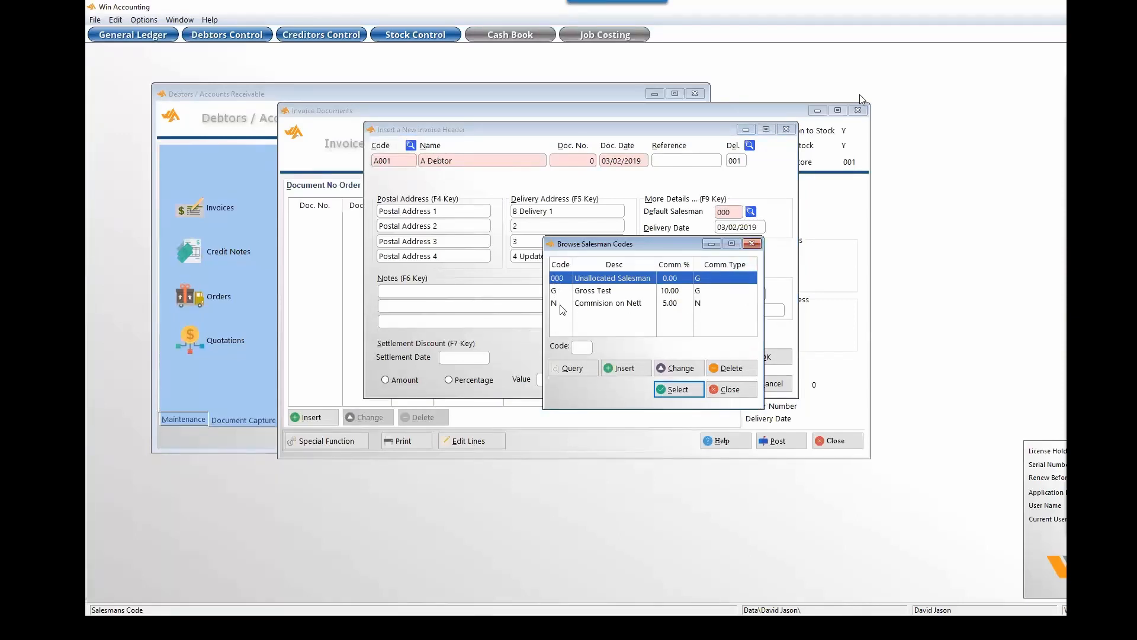
pyautogui.click(726, 389)
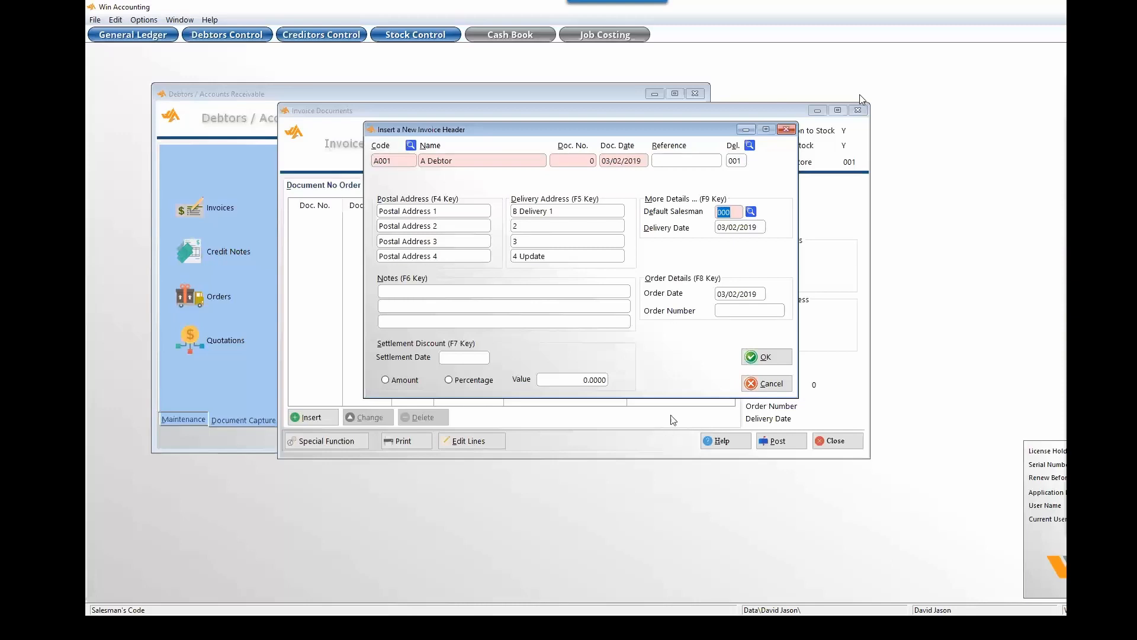
# View the customer's list of delivery addresses from the invoice header, and close it without selecting another.
pyautogui.click(736, 161)
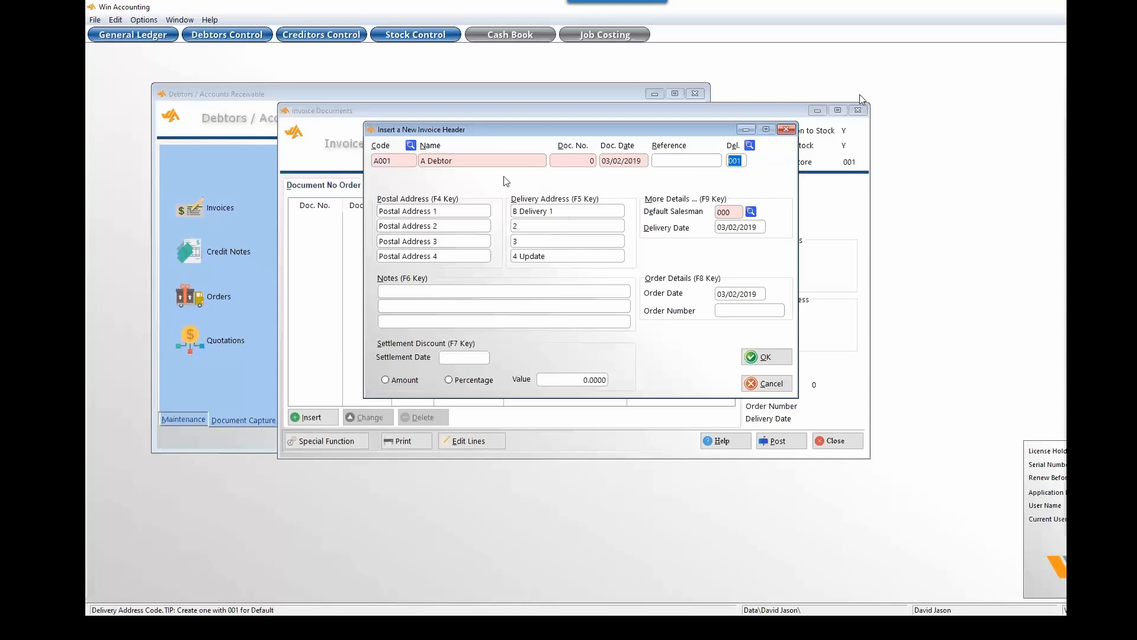
pyautogui.click(750, 145)
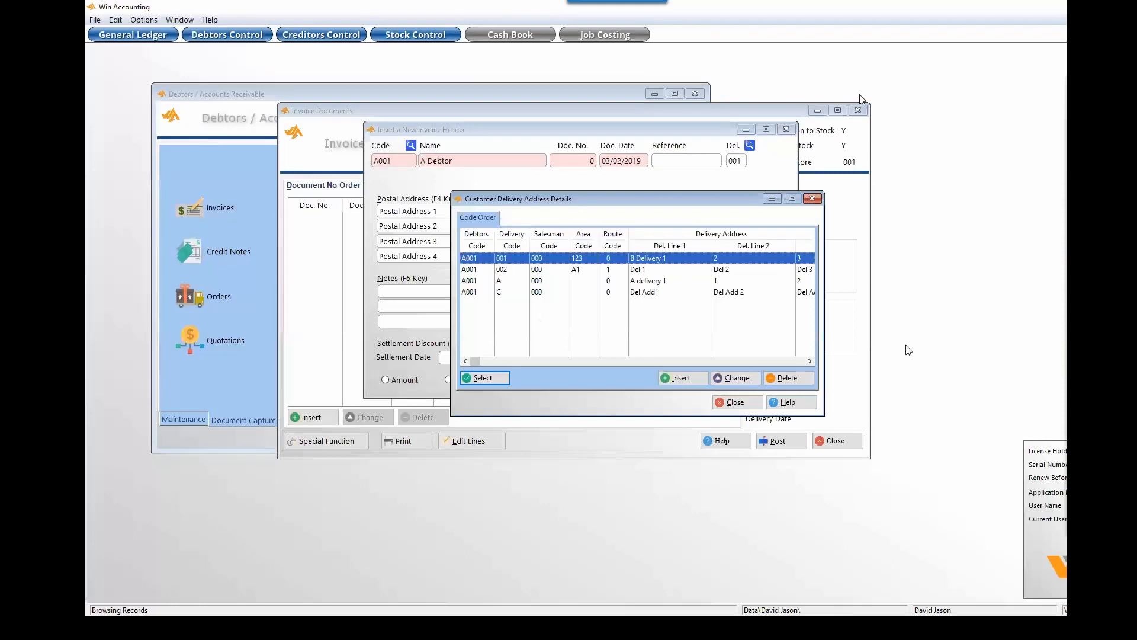
pyautogui.click(735, 403)
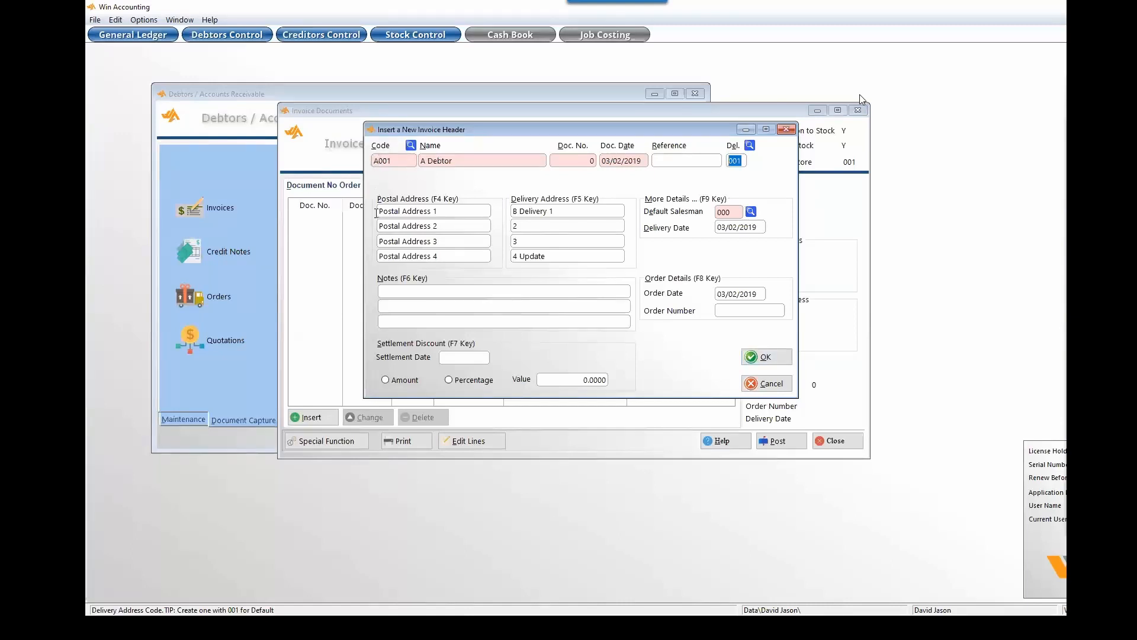
# Accept the invoice header with the edited delivery address, and go to the payment type/reference field in the line items window.
pyautogui.moveTo(589, 255); pyautogui.dragTo(508, 256)
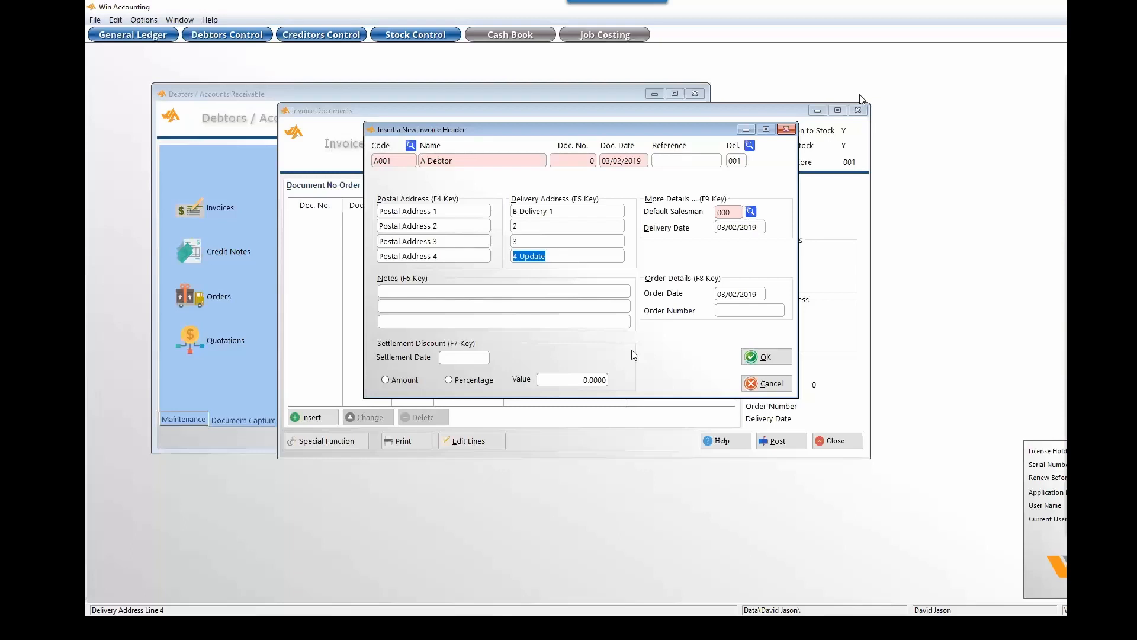
pyautogui.click(760, 358)
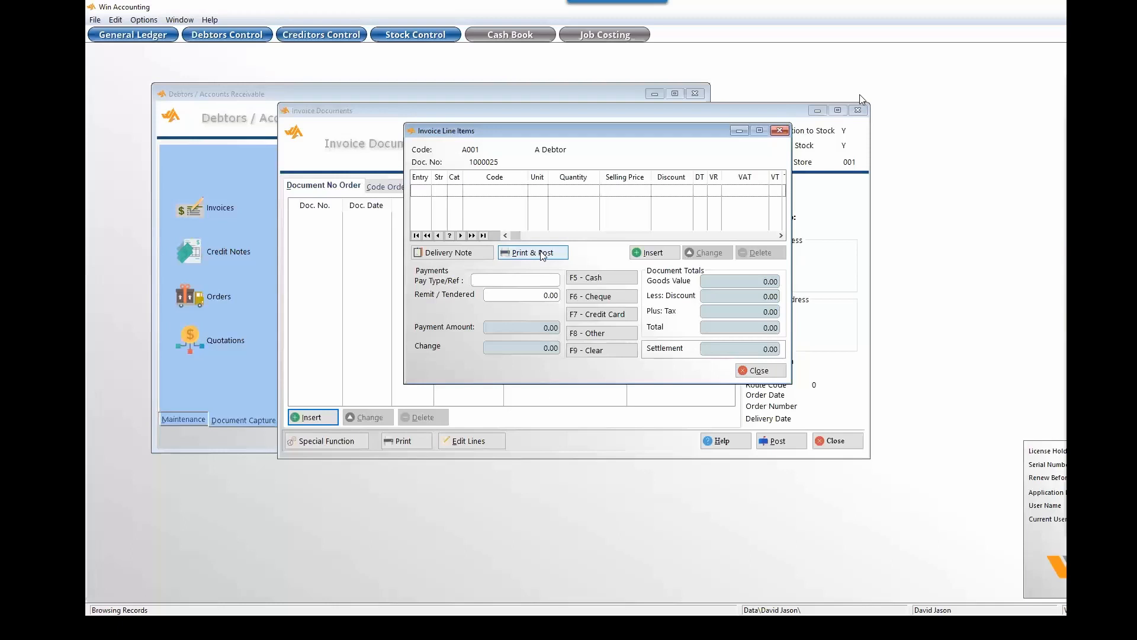
pyautogui.click(549, 279)
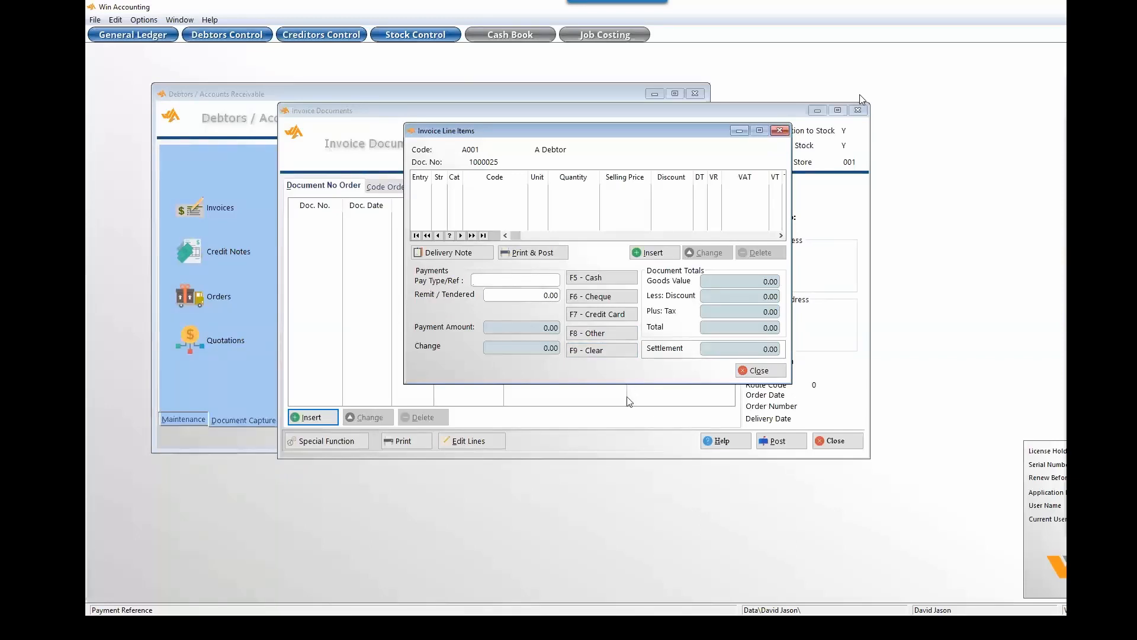
# Add an invoice line for the customer's sub-stock item STK001 and set its quantity to 5.
pyautogui.click(655, 253)
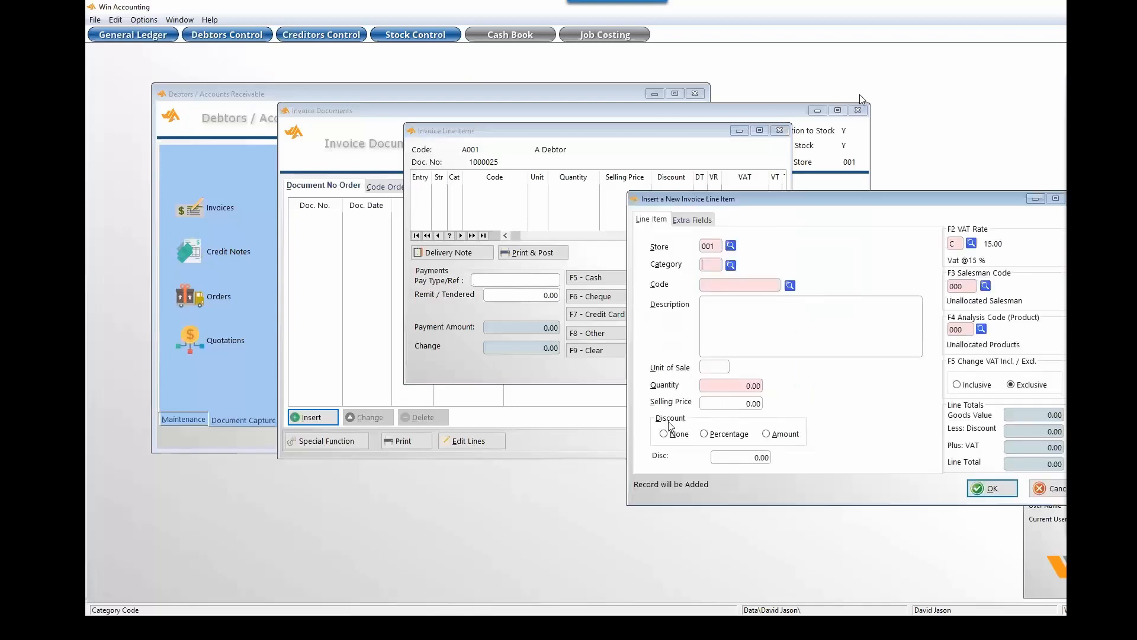
pyautogui.click(790, 285)
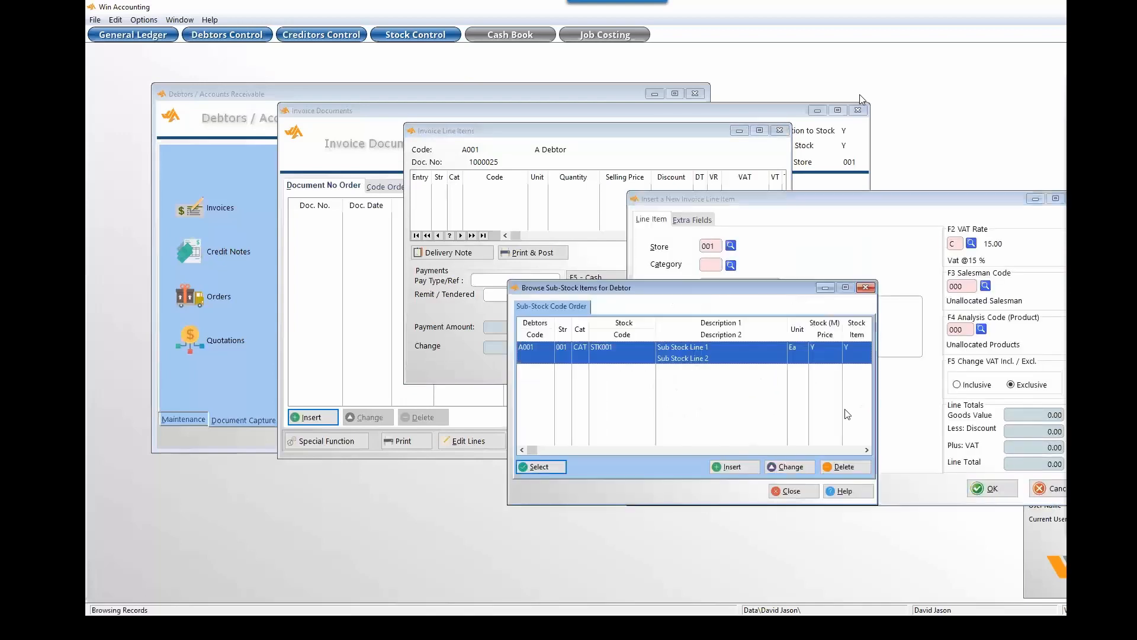
pyautogui.doubleClick(617, 347)
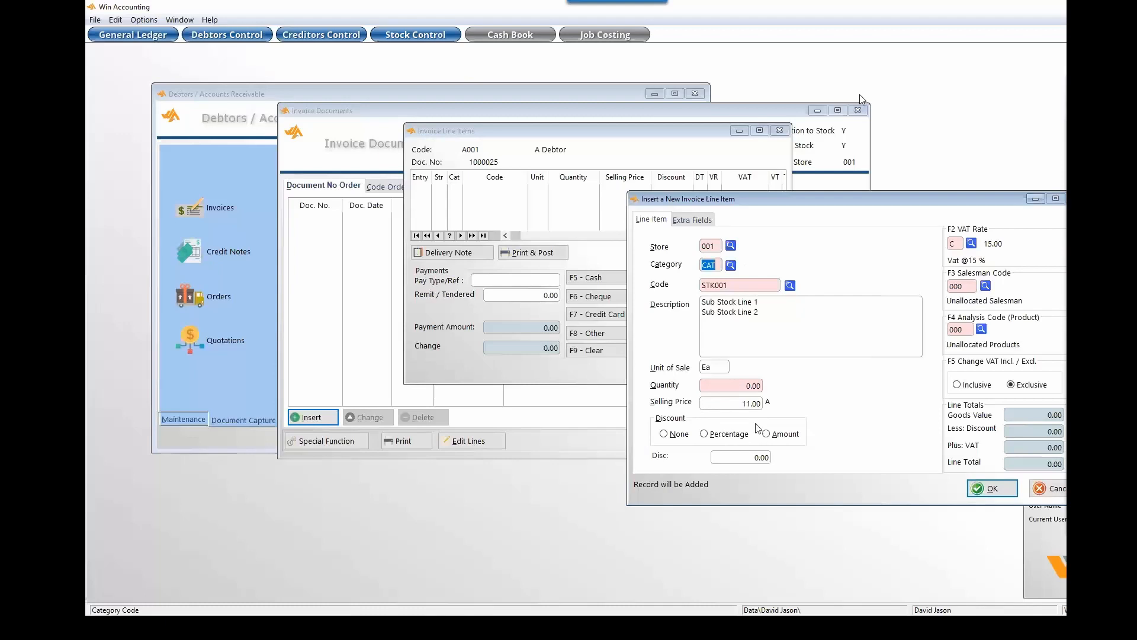
pyautogui.click(747, 386)
pyautogui.write('5')
pyautogui.press('Tab')
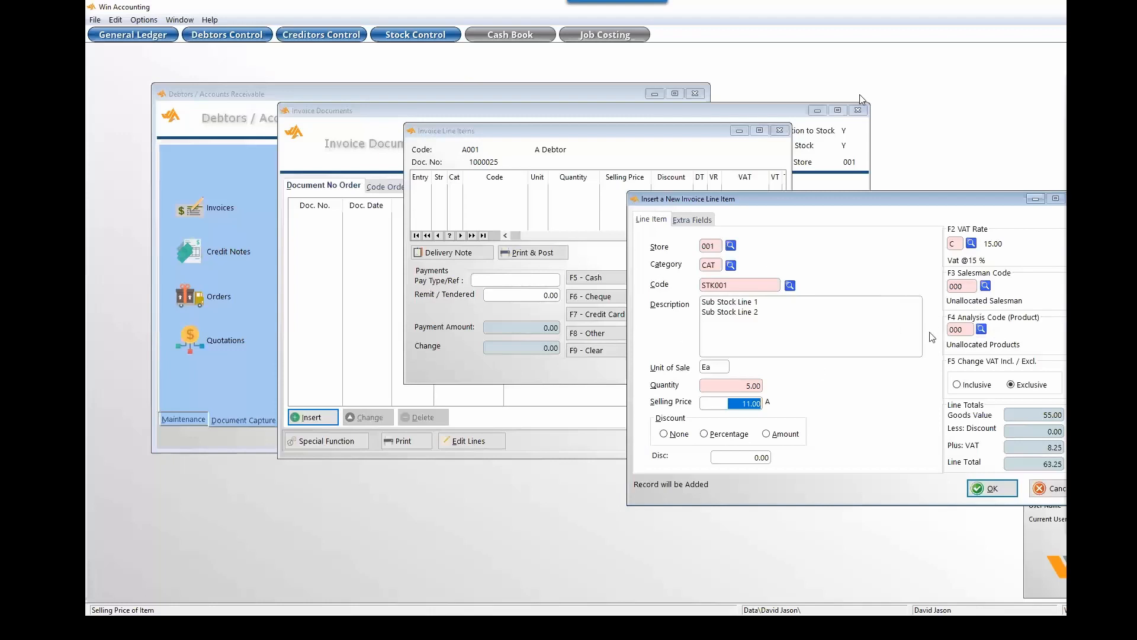
# Create product analysis code 001 with the description "New Analysis Code" and assign it to the invoice line.
pyautogui.click(981, 328)
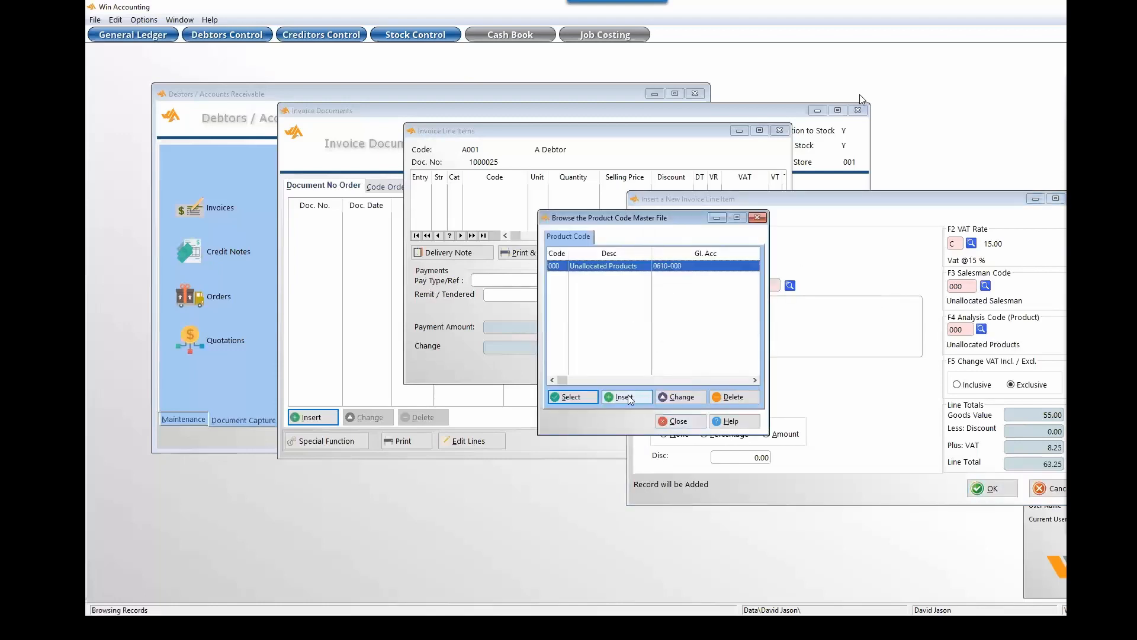
pyautogui.click(630, 398)
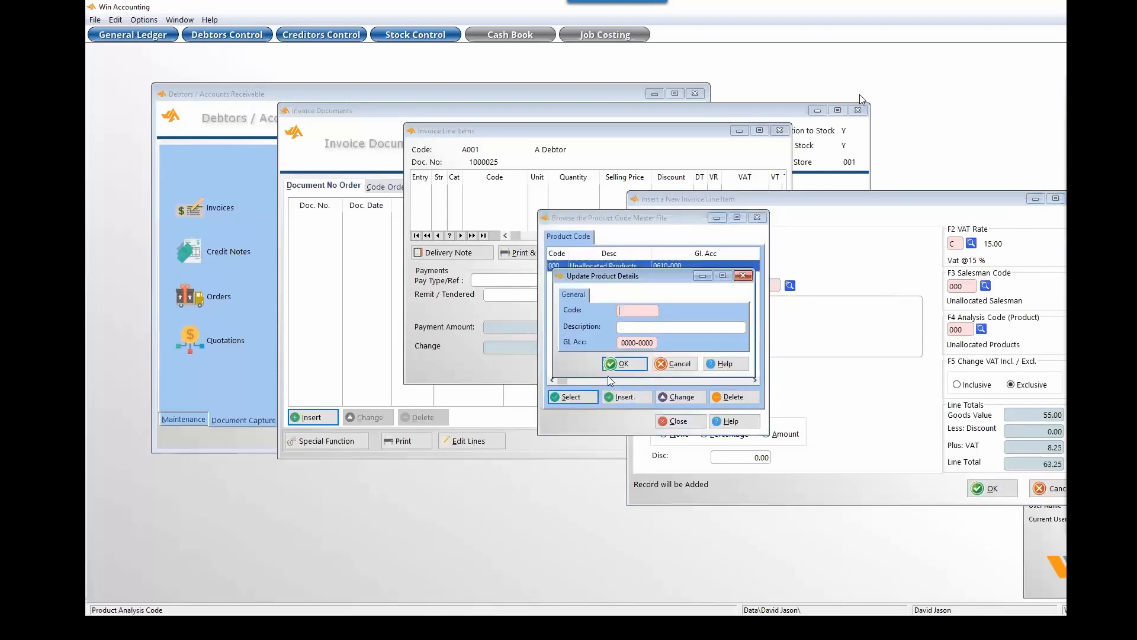
pyautogui.write('001')
pyautogui.press('Tab')
pyautogui.write('New')
pyautogui.write('A')
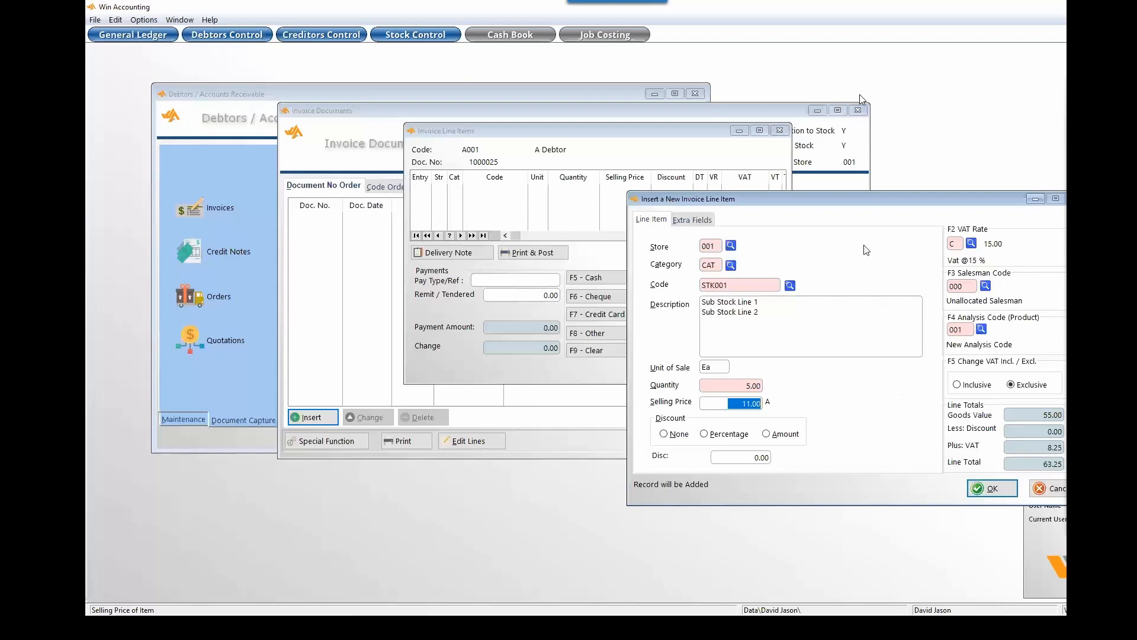
# Try VAT-inclusive pricing on the line, set it back to Exclusive, and save the line item.
pyautogui.moveTo(805, 193); pyautogui.dragTo(793, 195)
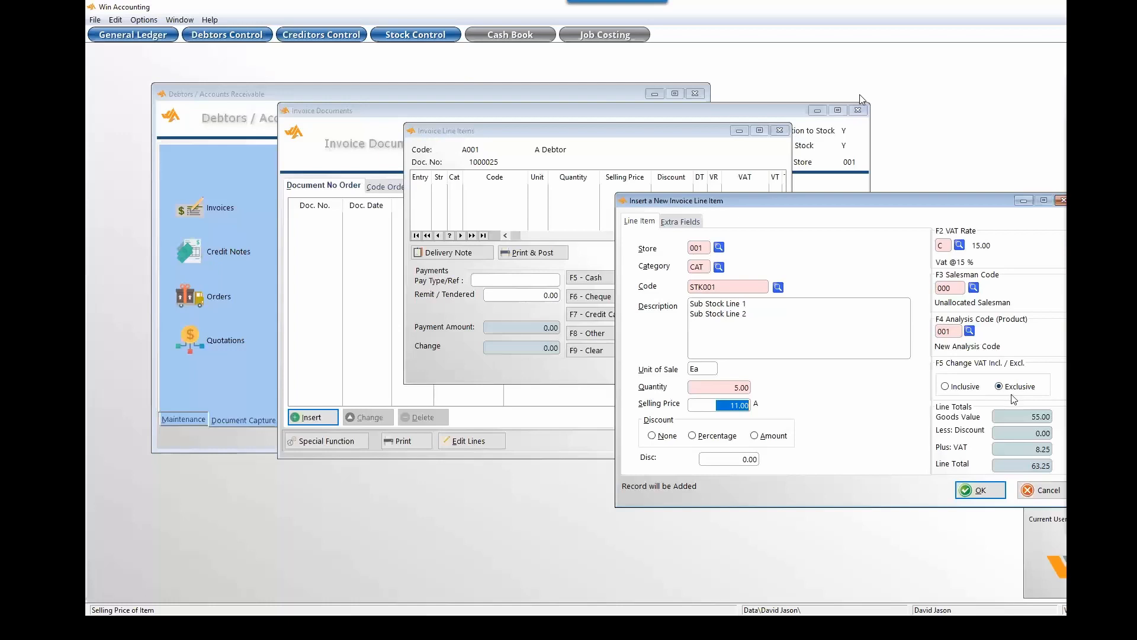
pyautogui.click(945, 386)
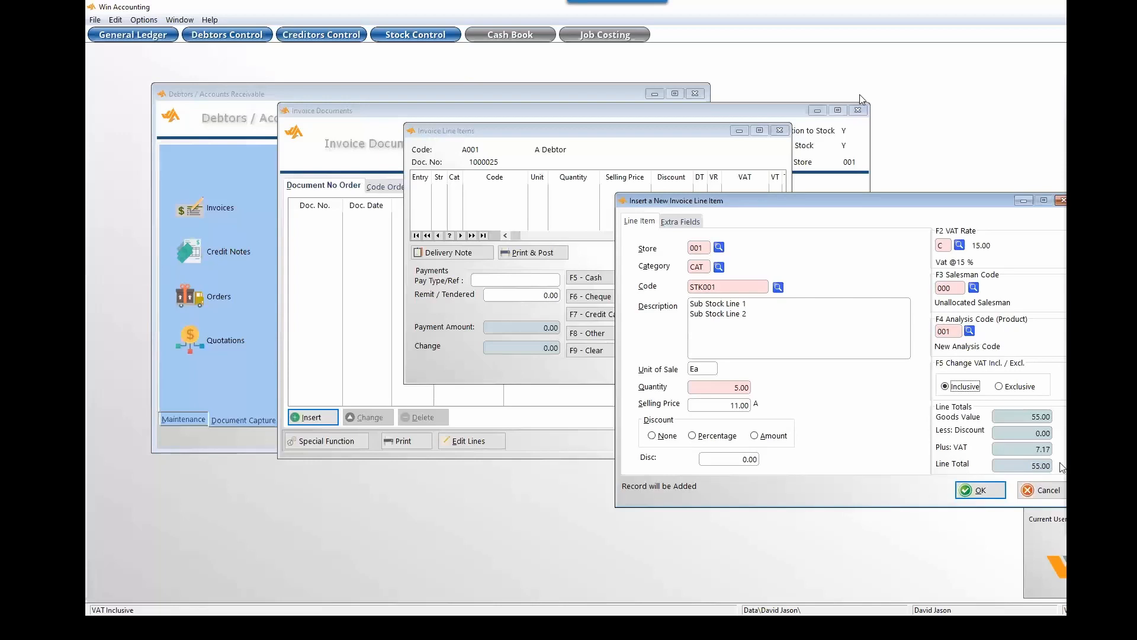
pyautogui.click(1000, 386)
pyautogui.click(982, 495)
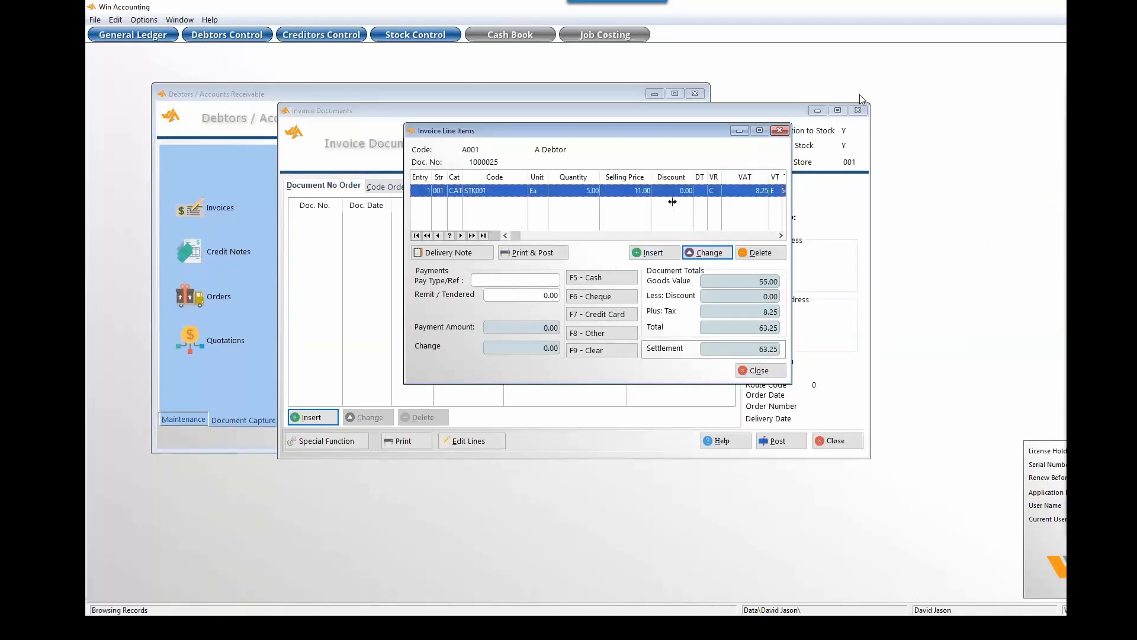
# Start a second invoice line with category *, code MyService, description "Time and Material" and unit of sale Hr.
pyautogui.click(709, 254)
pyautogui.click(654, 253)
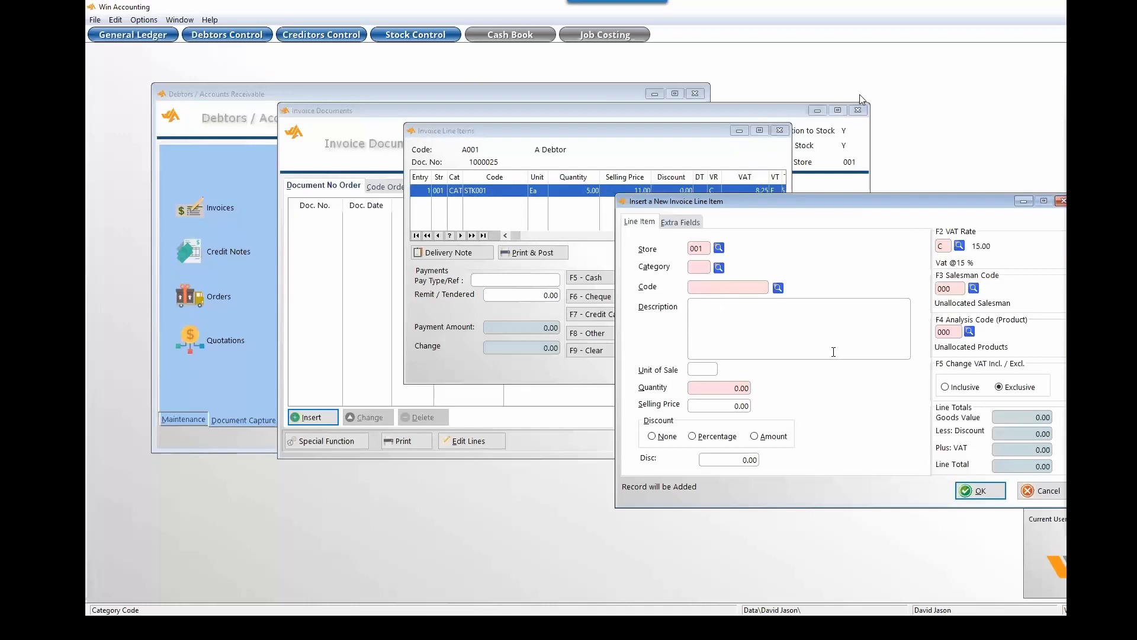
pyautogui.press('Tab')
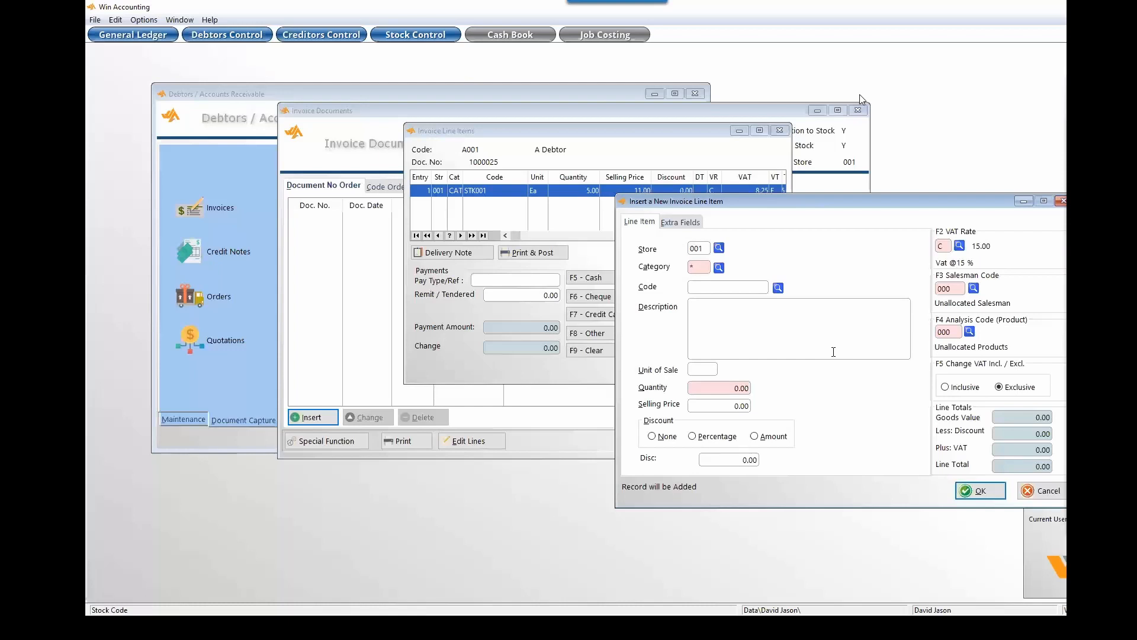
pyautogui.write('MyService')
pyautogui.press('Tab')
pyautogui.write('Time and Ma')
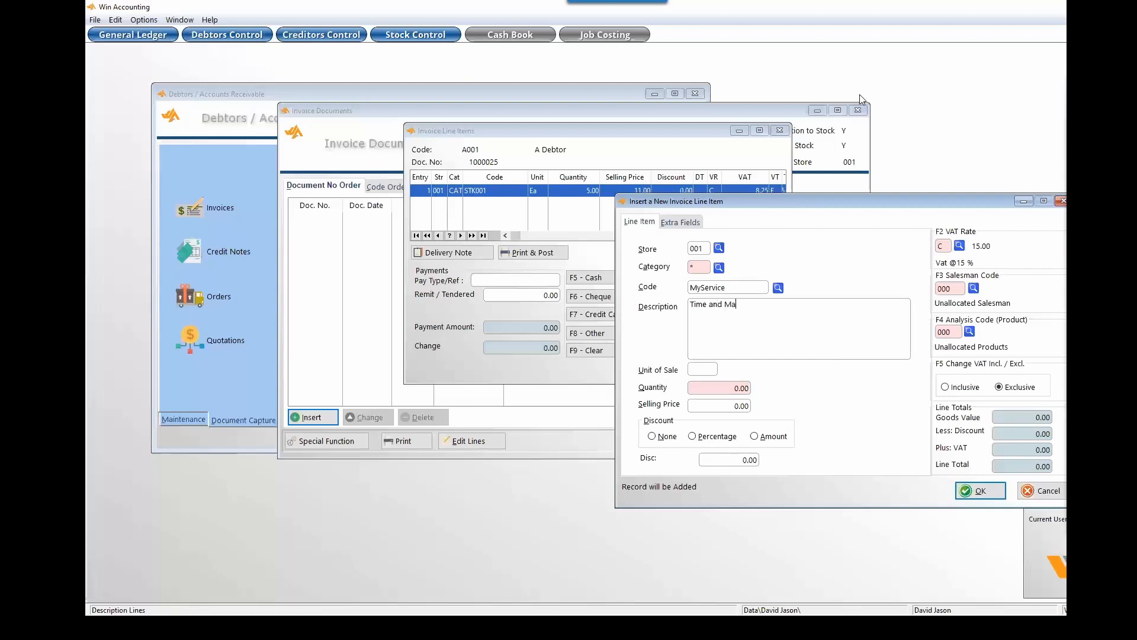
pyautogui.write('terial')
pyautogui.press('Tab')
pyautogui.write('Hr')
pyautogui.press('Tab')
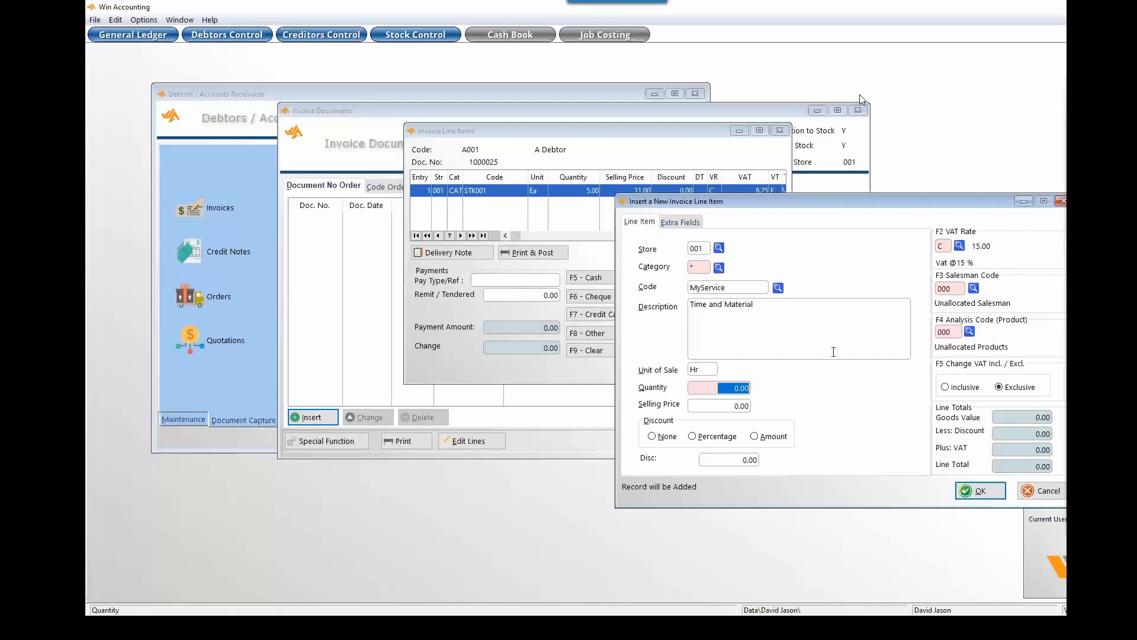
# Set the service line's quantity to 6, selling price to 650 and discount to None, and save it.
pyautogui.write('6')
pyautogui.press('Tab')
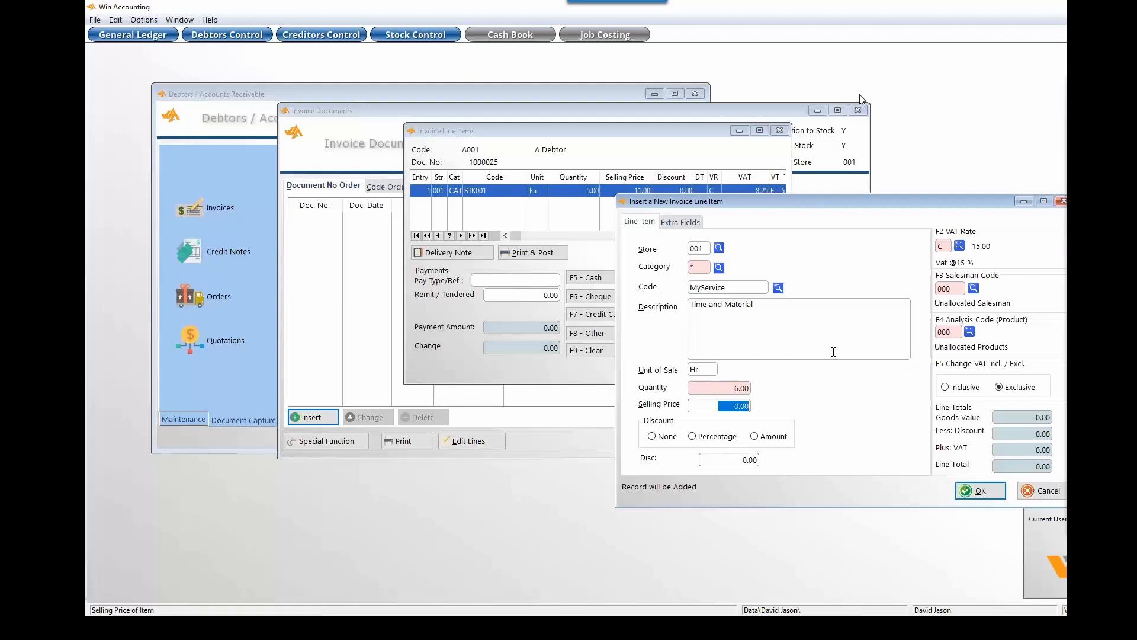
pyautogui.write('650')
pyautogui.press('Tab')
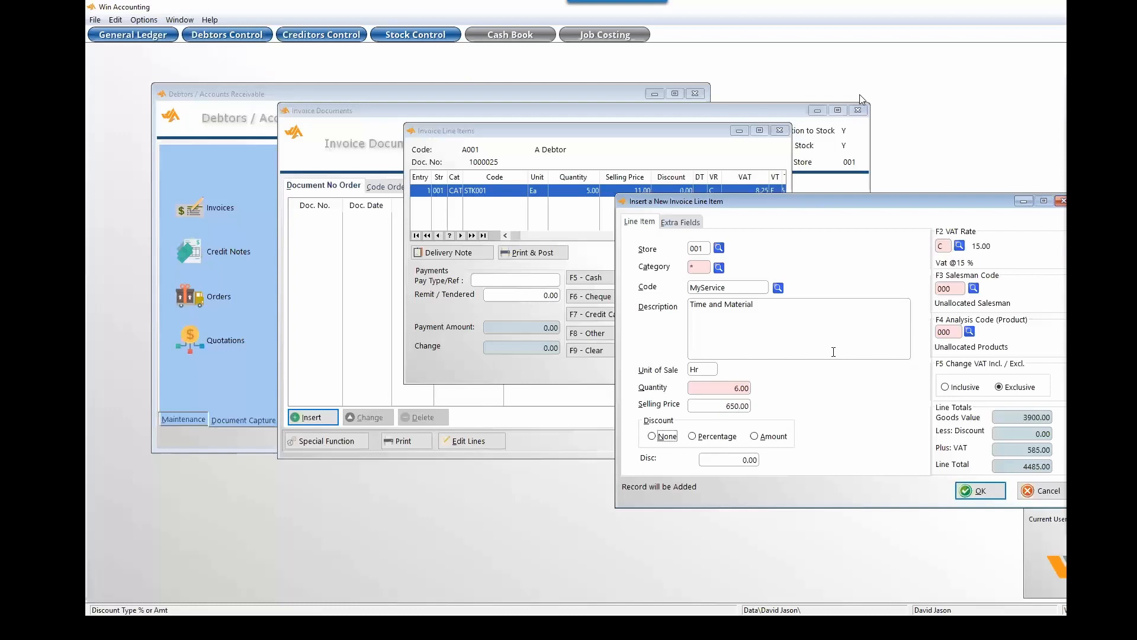
pyautogui.click(653, 436)
pyautogui.click(978, 491)
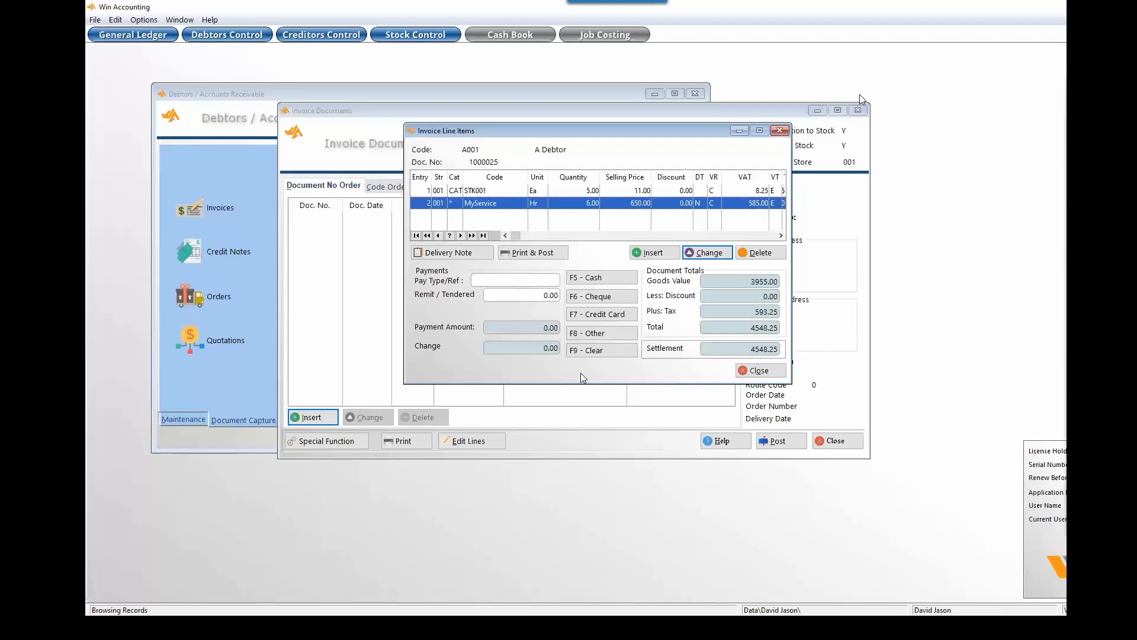
# Record a cash payment of 4548.25 for the invoice's settlement amount, with 4600 tendered.
pyautogui.click(729, 350)
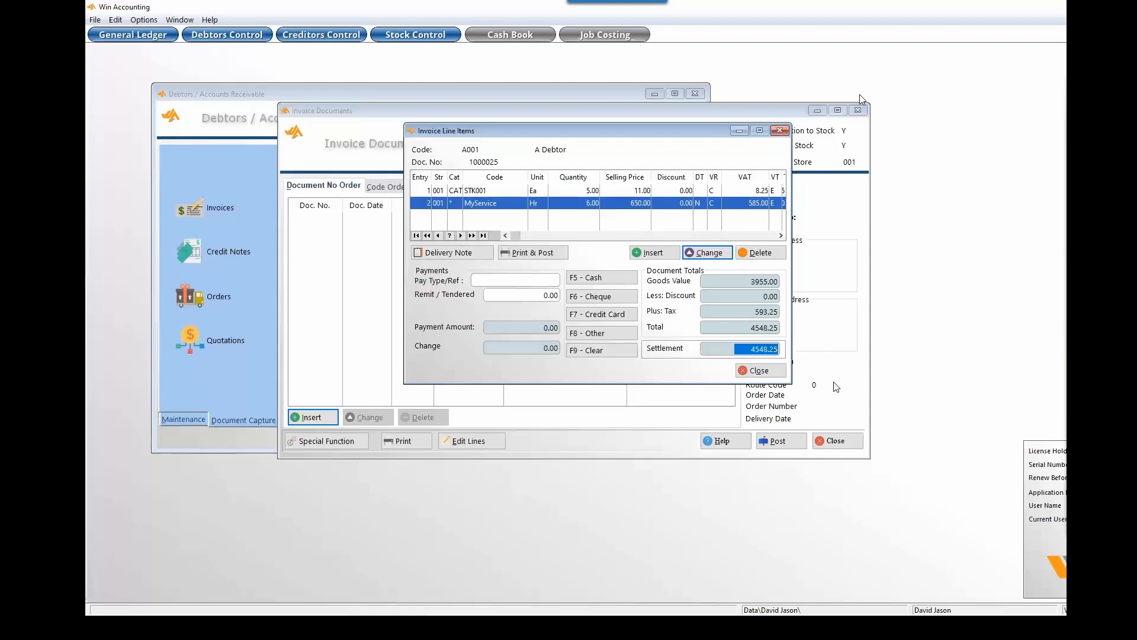
pyautogui.click(611, 279)
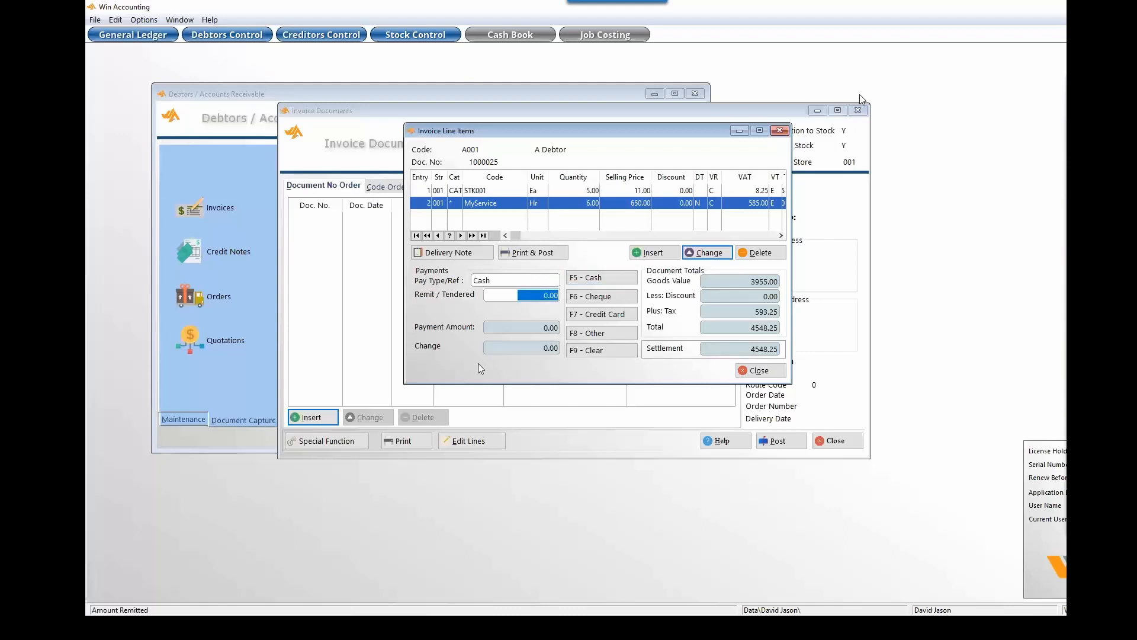
pyautogui.write('4548.25')
pyautogui.press('Tab')
pyautogui.write('4600')
pyautogui.press('Tab')
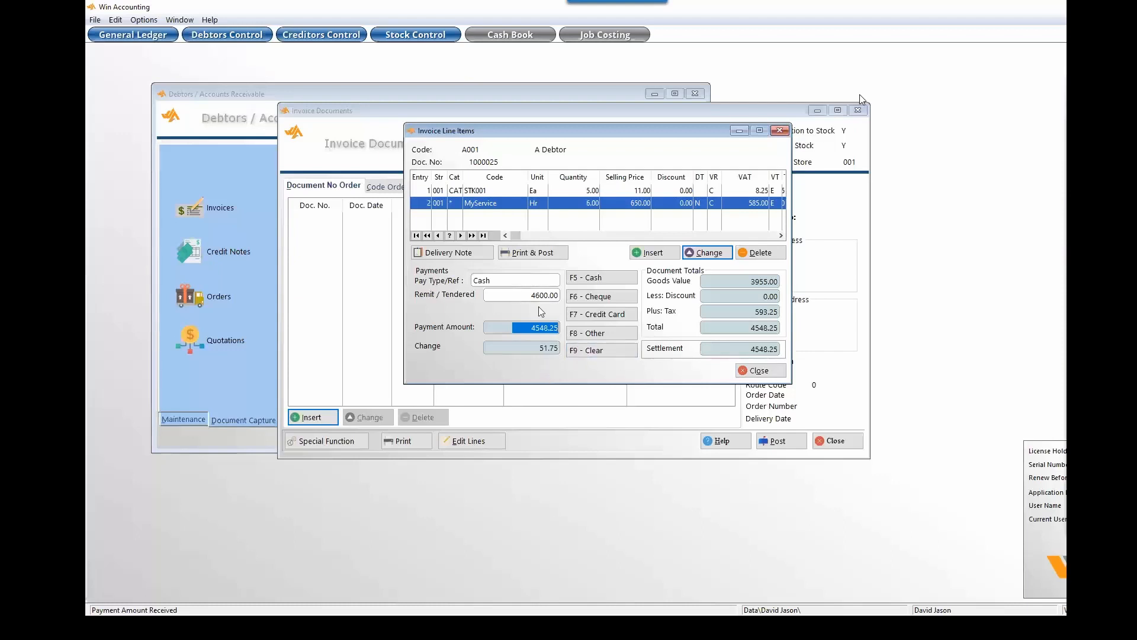
# Print and post the invoice, and open the invoice documents list and close it again.
pyautogui.click(535, 256)
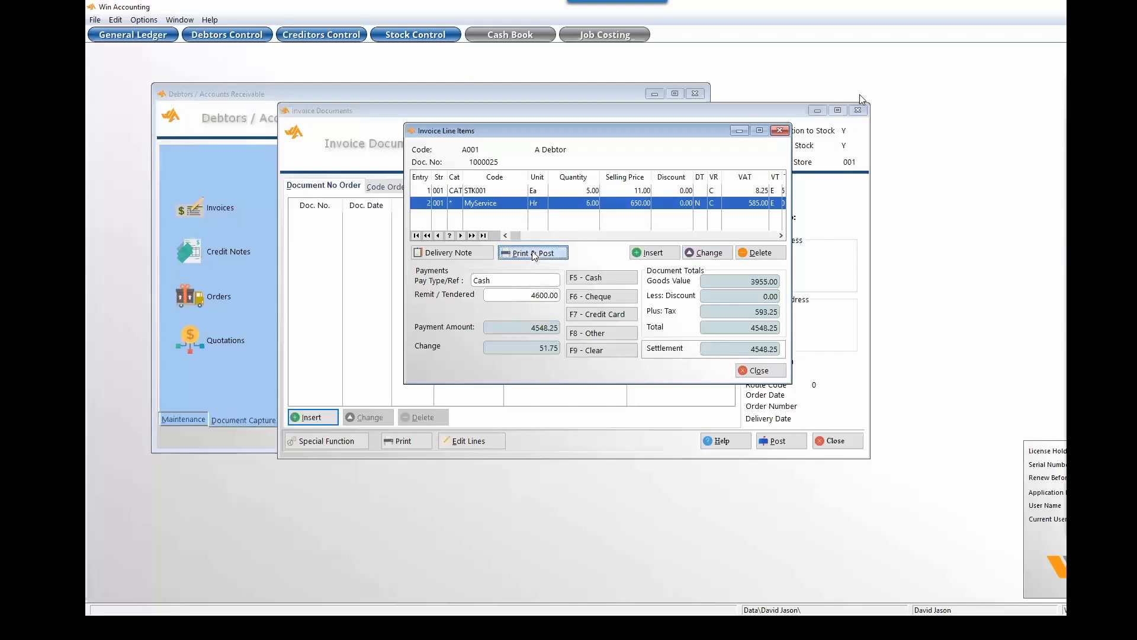
pyautogui.press('Return')
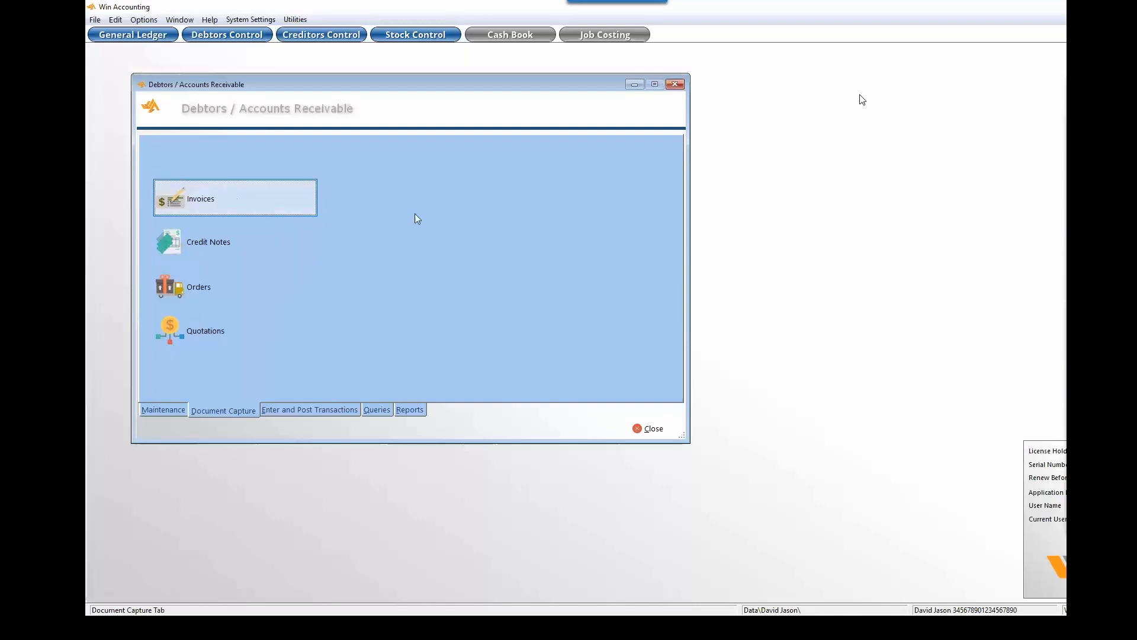
pyautogui.click(261, 201)
pyautogui.click(830, 442)
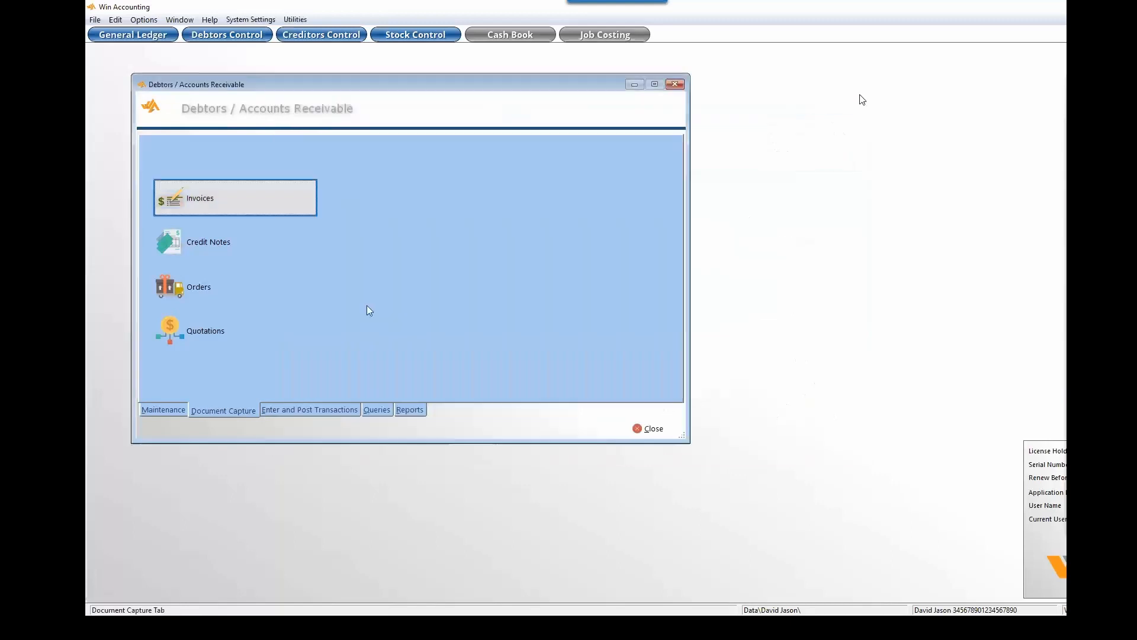
# Examine the recurring amount and salesman of customer A001's monthly Service Fees debit in the customer master, and close the entry without changes.
pyautogui.click(166, 411)
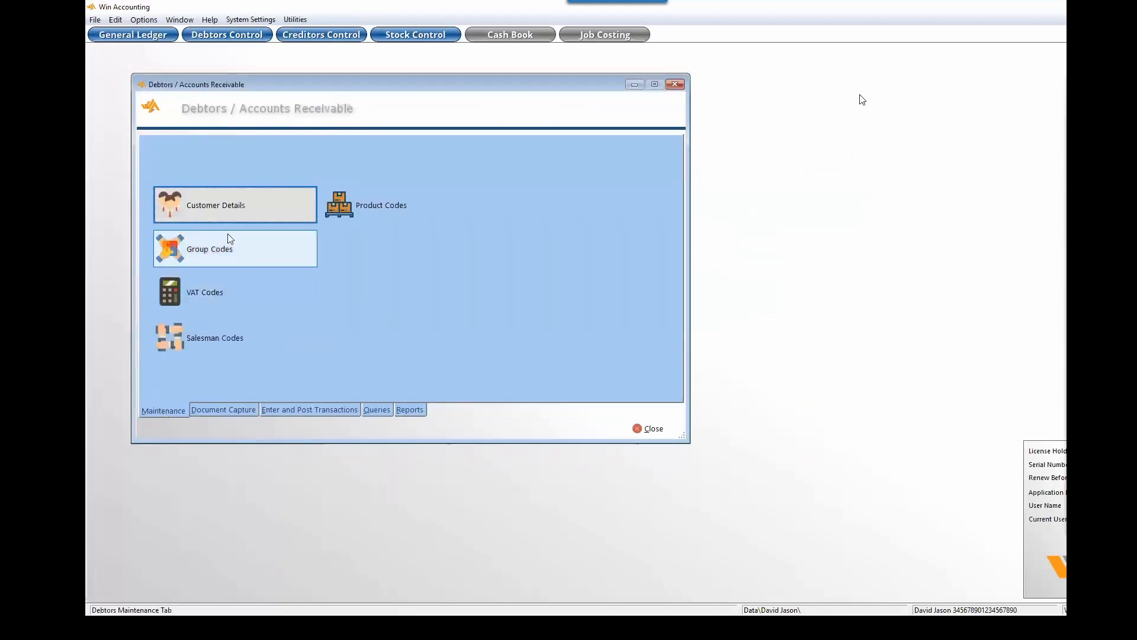
pyautogui.press('Return')
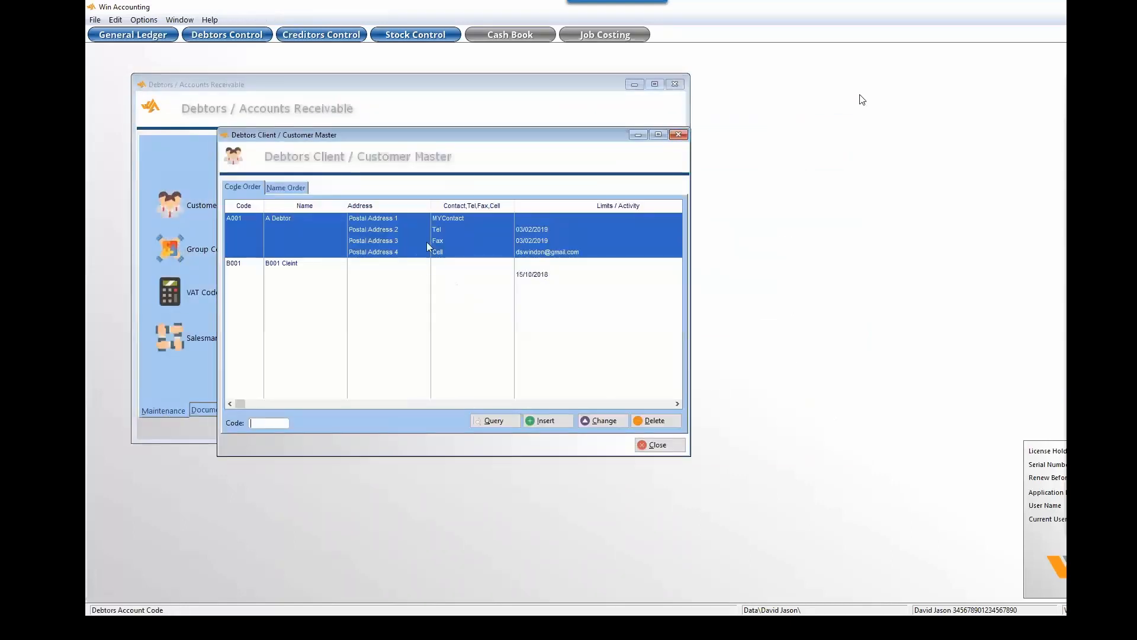
pyautogui.doubleClick(475, 254)
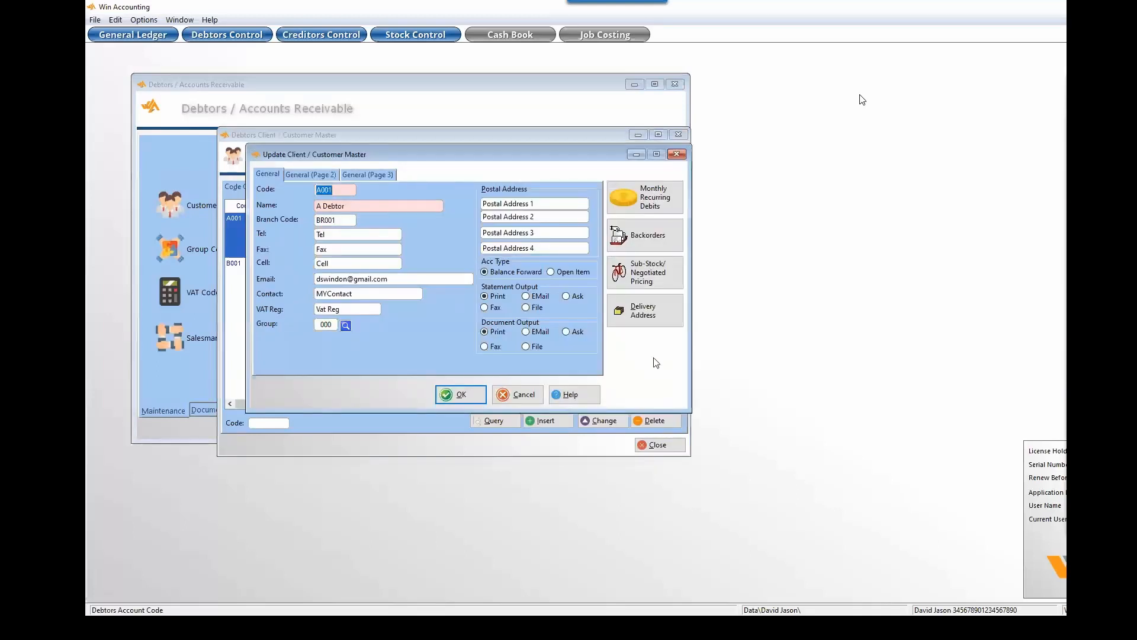
pyautogui.click(645, 197)
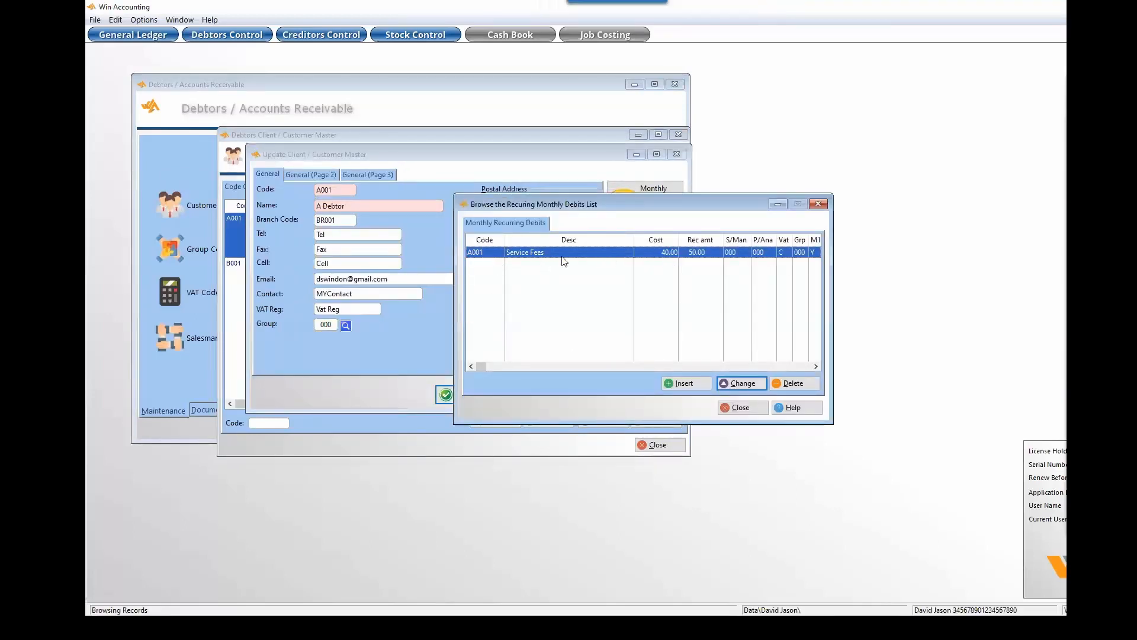
pyautogui.click(741, 383)
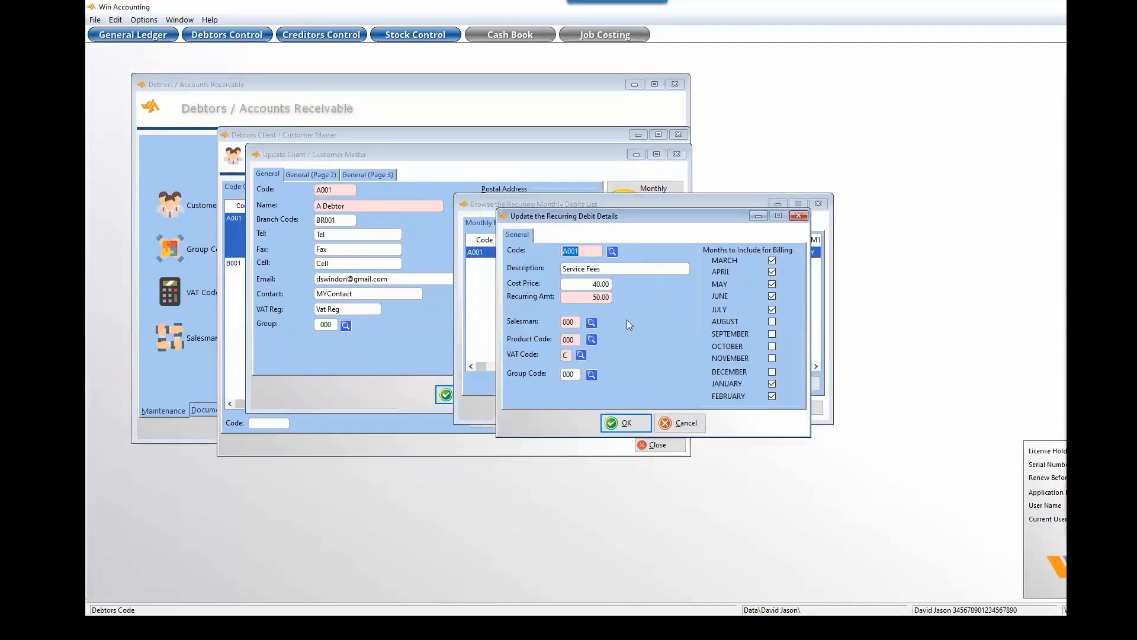
pyautogui.click(597, 296)
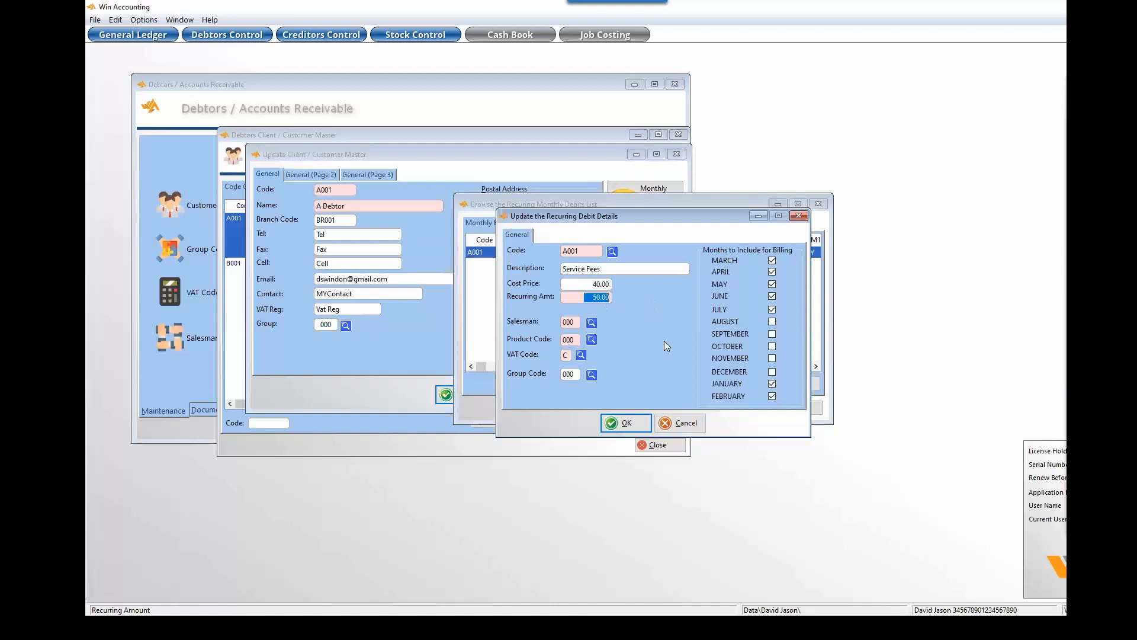
pyautogui.click(569, 323)
pyautogui.click(628, 424)
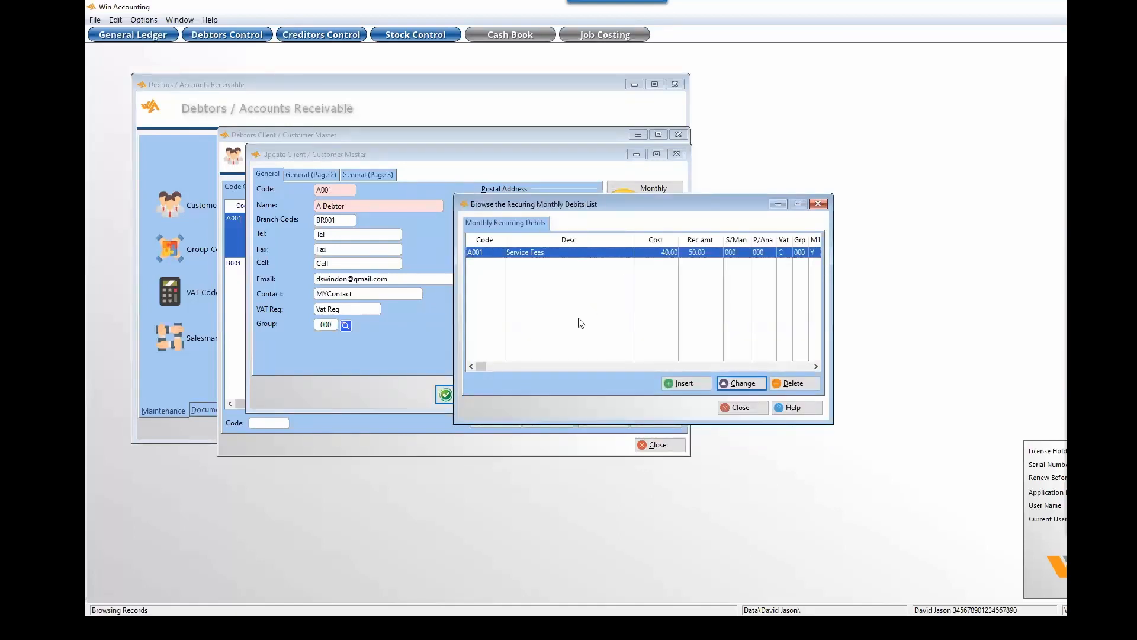
# View a blank monthly recurring debit form, cancel it, close the customer master, and return to the document capture options.
pyautogui.click(684, 384)
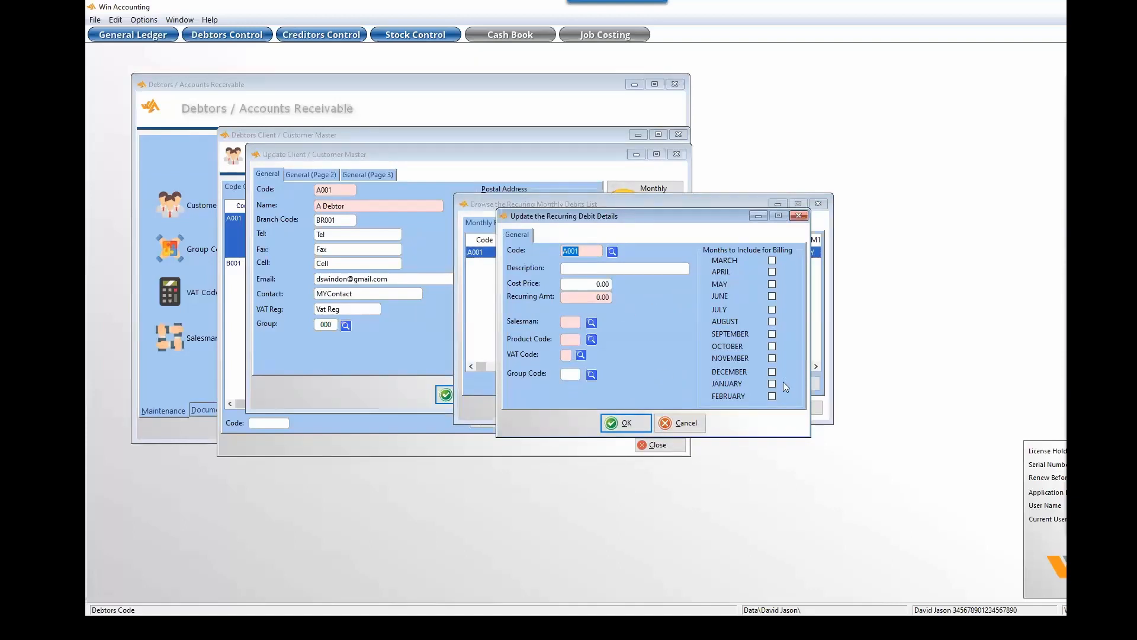
pyautogui.click(680, 422)
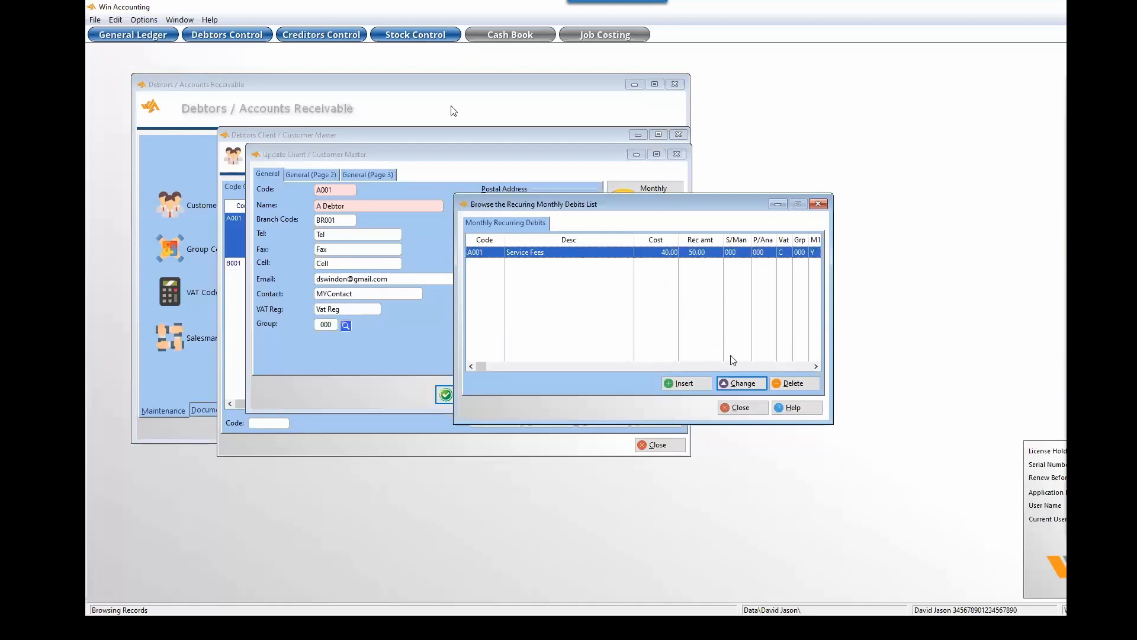
pyautogui.click(741, 409)
pyautogui.click(537, 399)
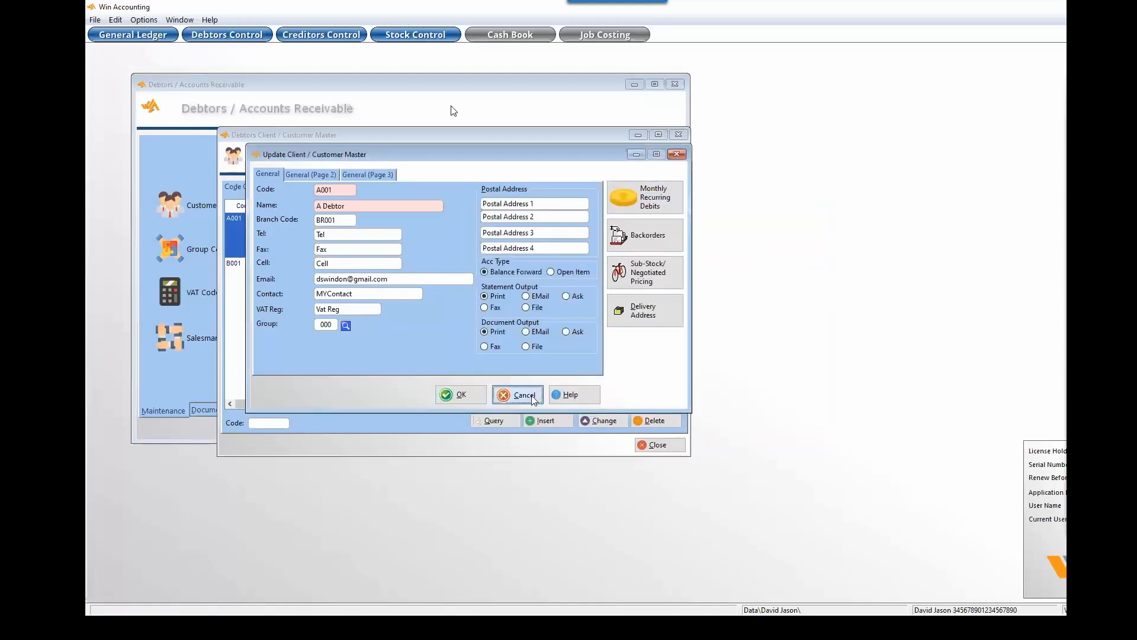
pyautogui.click(658, 445)
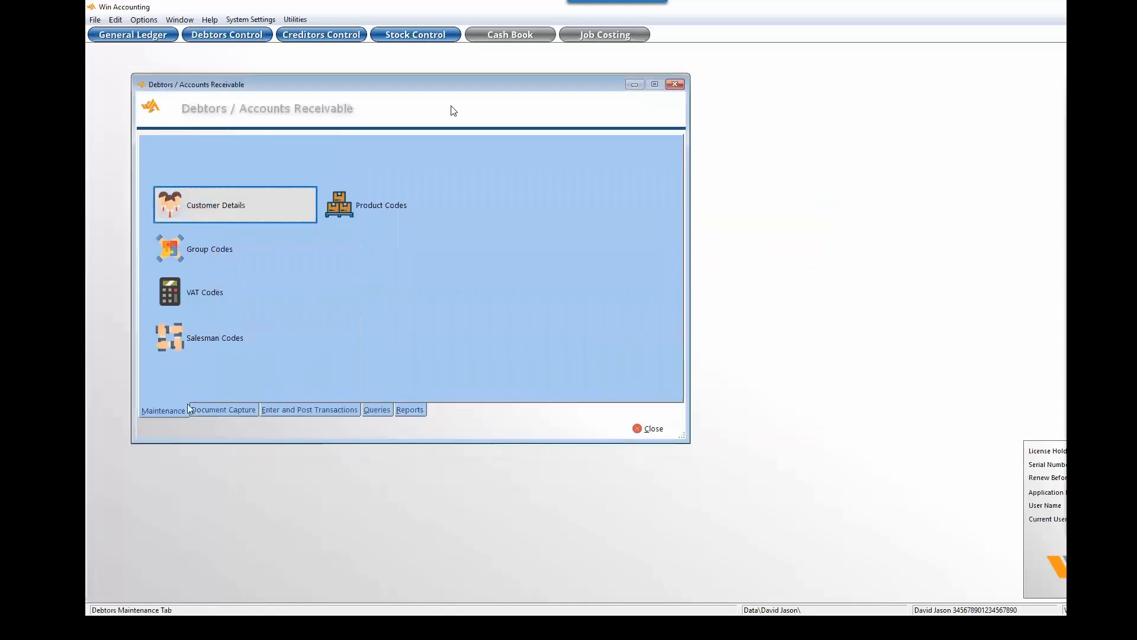
pyautogui.click(220, 411)
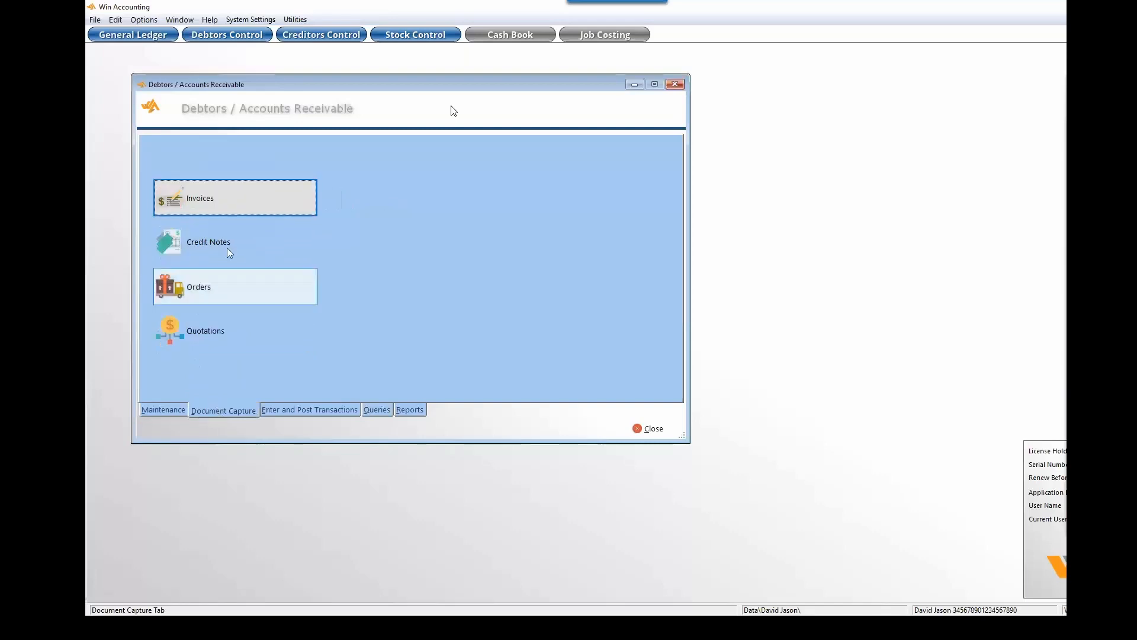
# Open Import Recurring Debits from the invoice documents and select MAY as the month.
pyautogui.click(237, 209)
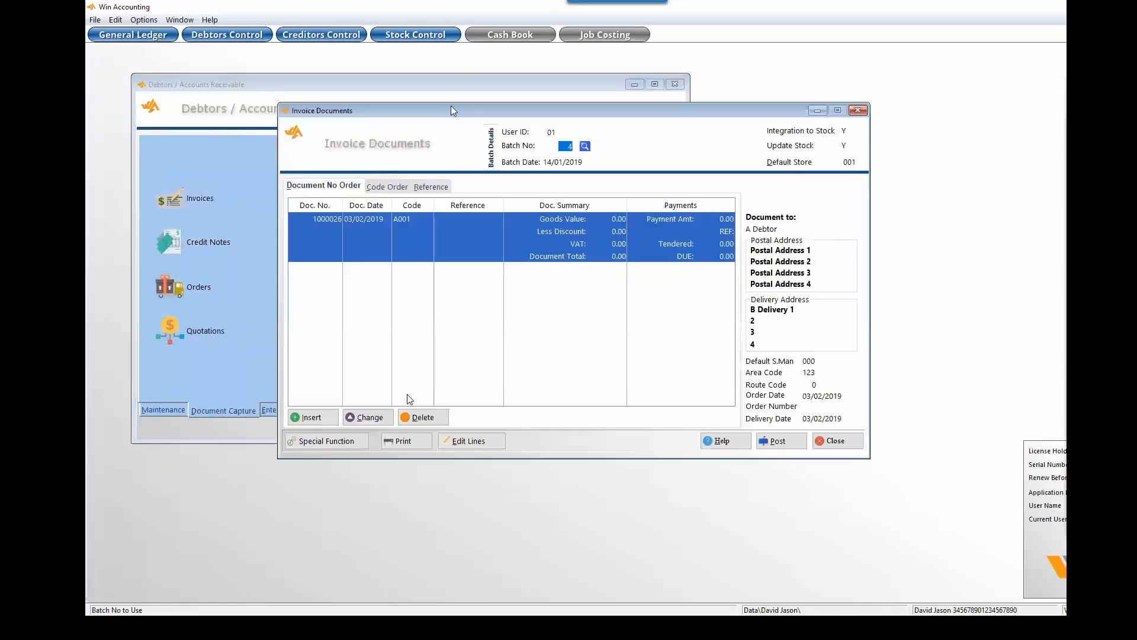
pyautogui.click(326, 443)
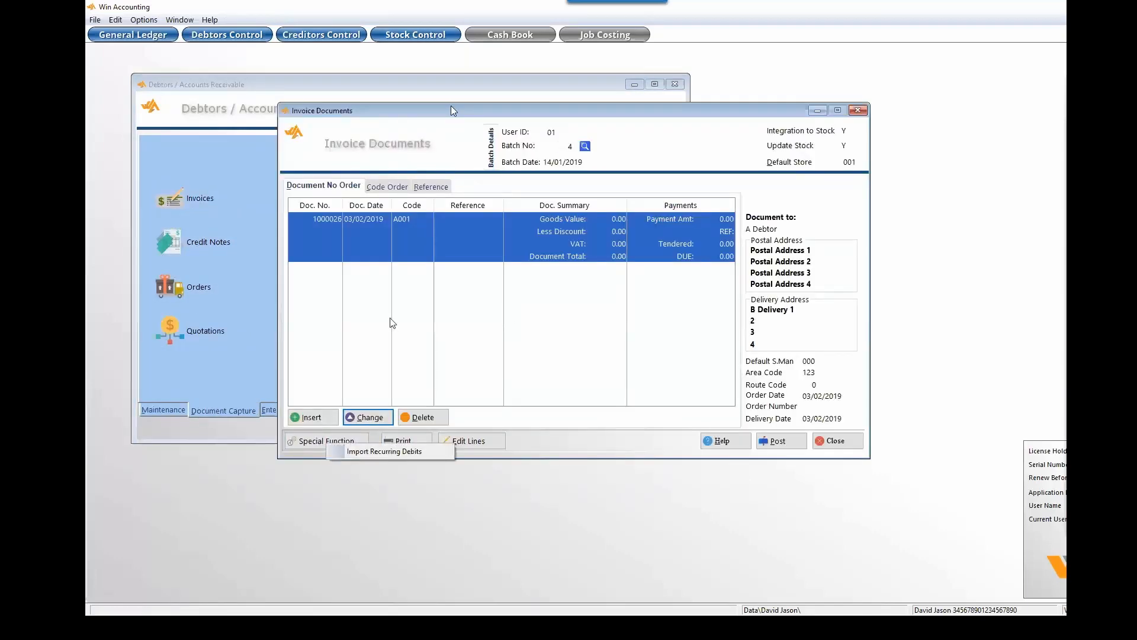
pyautogui.click(367, 450)
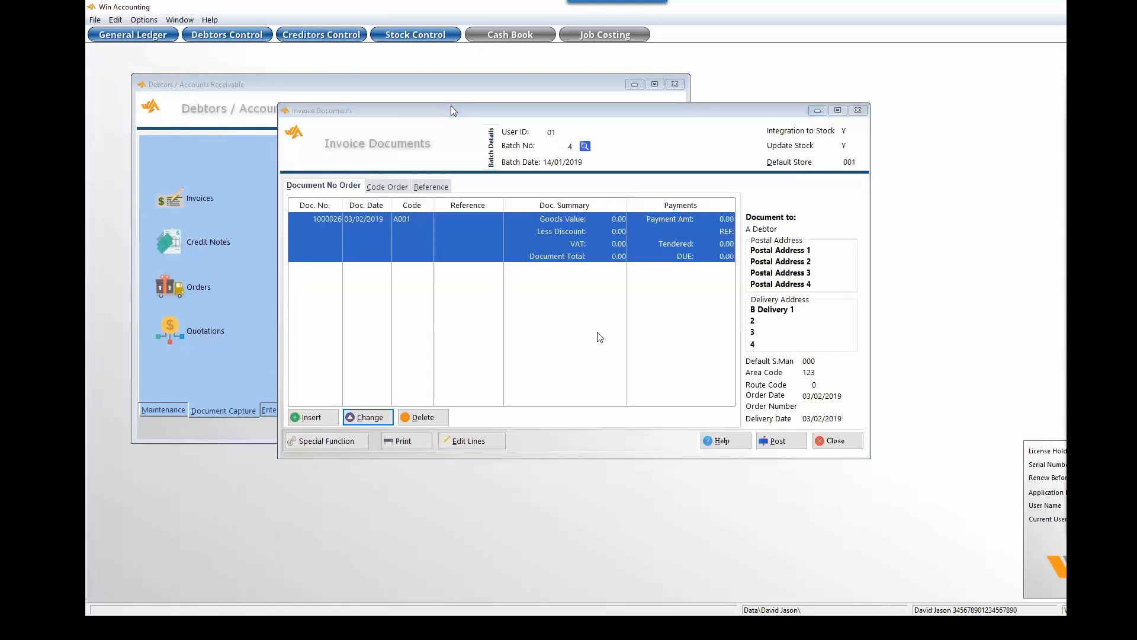
pyautogui.click(640, 226)
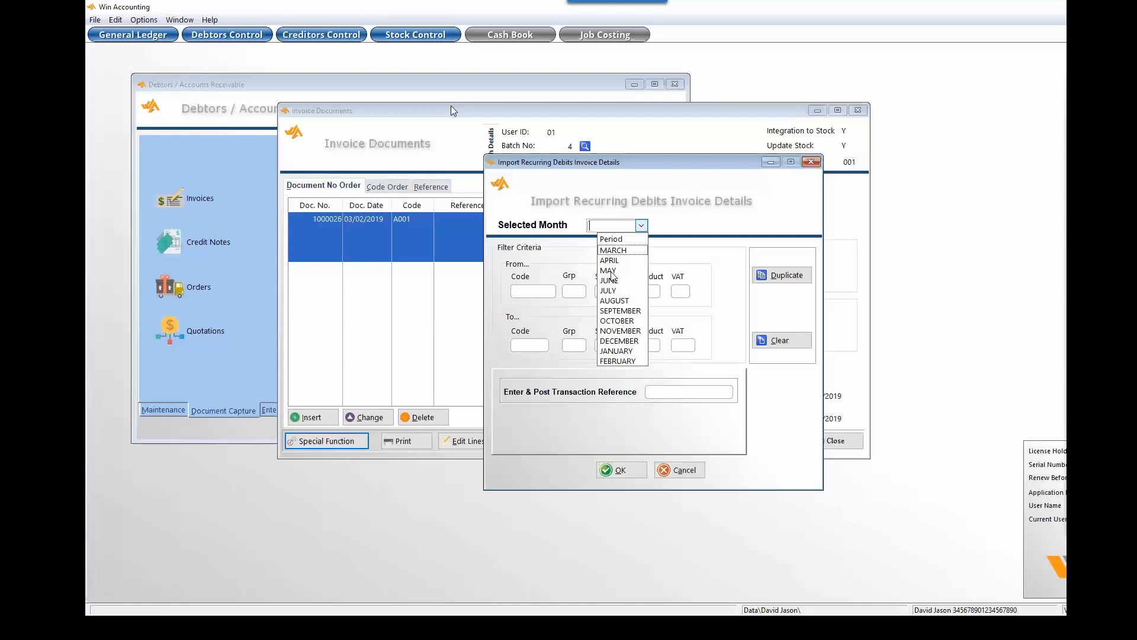
pyautogui.click(610, 270)
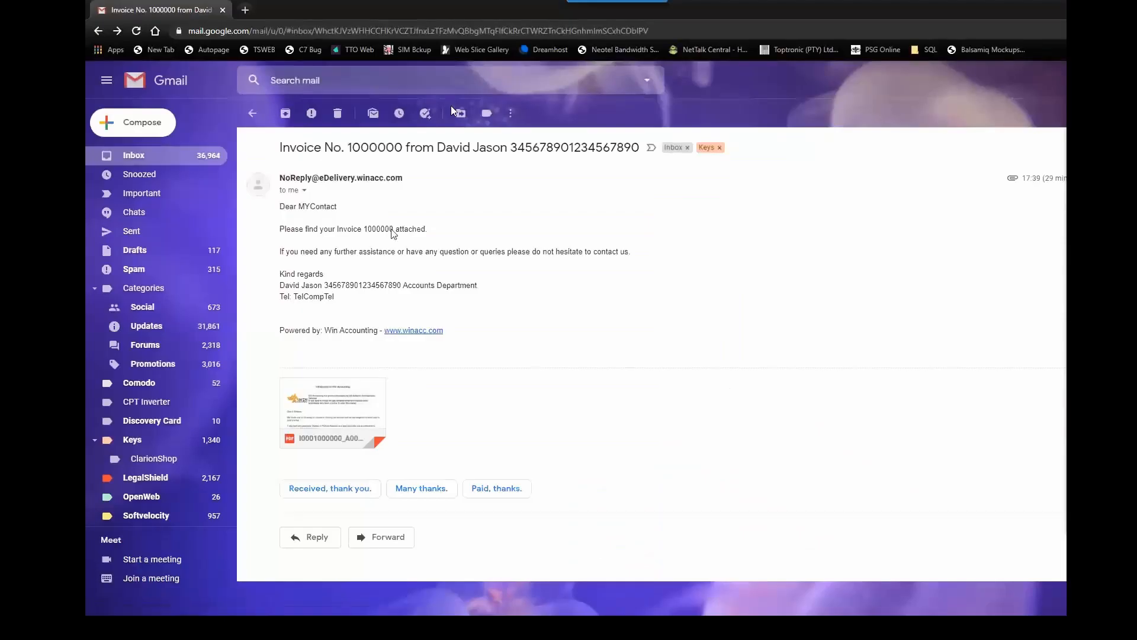
# Open the PDF attached to the invoice email, examine its cover letter, tax invoice and licence pages, and close the preview.
pyautogui.moveTo(340, 409)
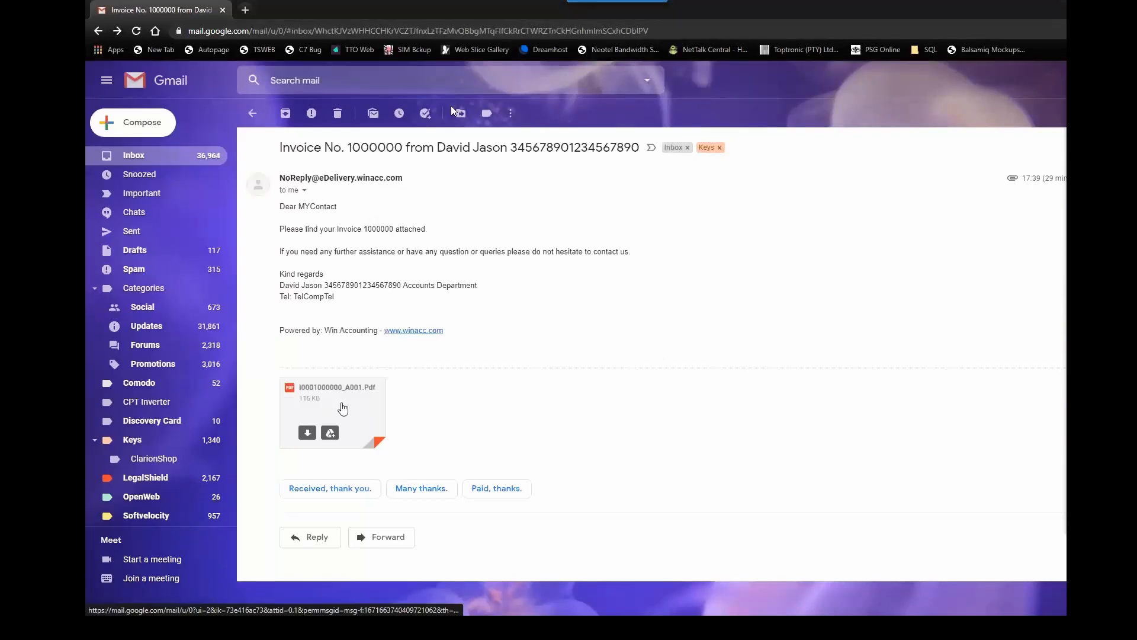
pyautogui.click(342, 407)
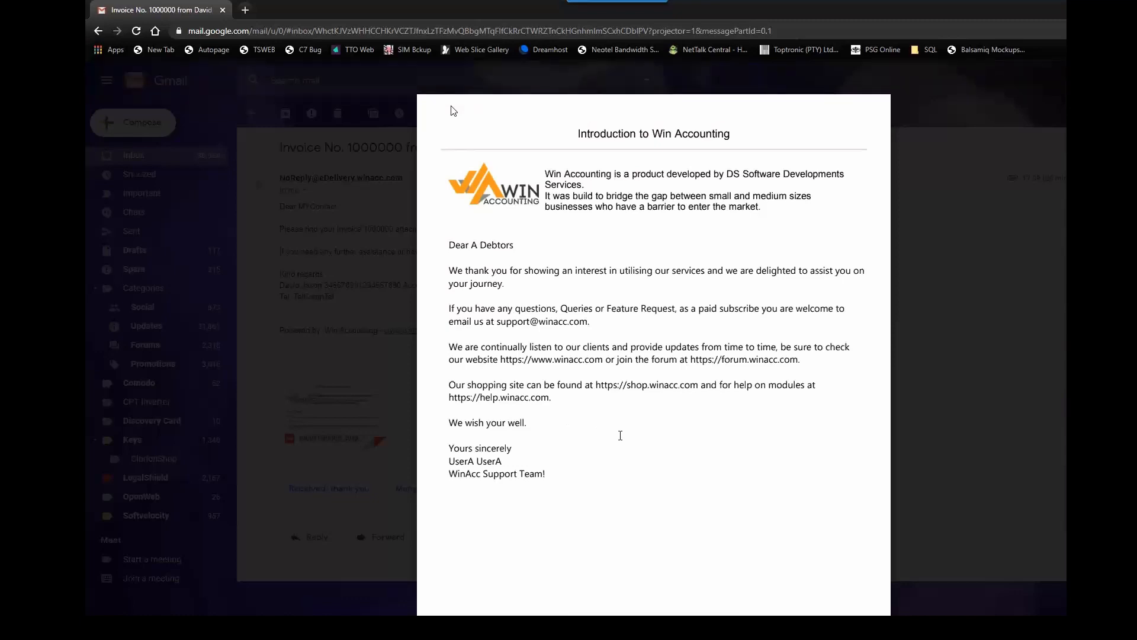
pyautogui.scroll(-8, 620, 435)
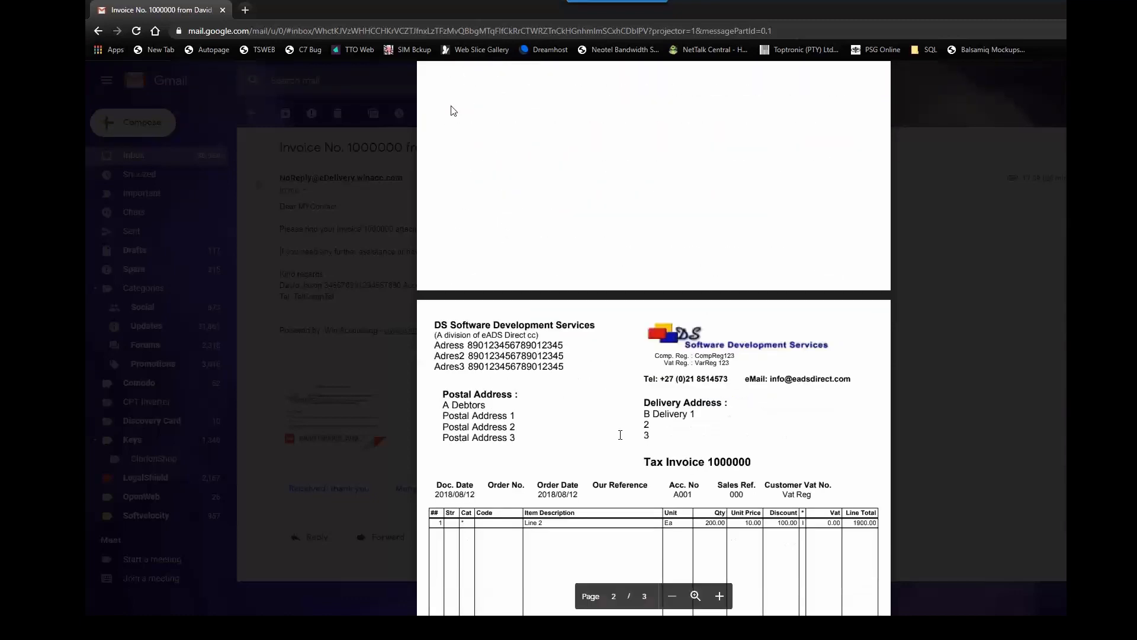
pyautogui.scroll(-4, 623, 436)
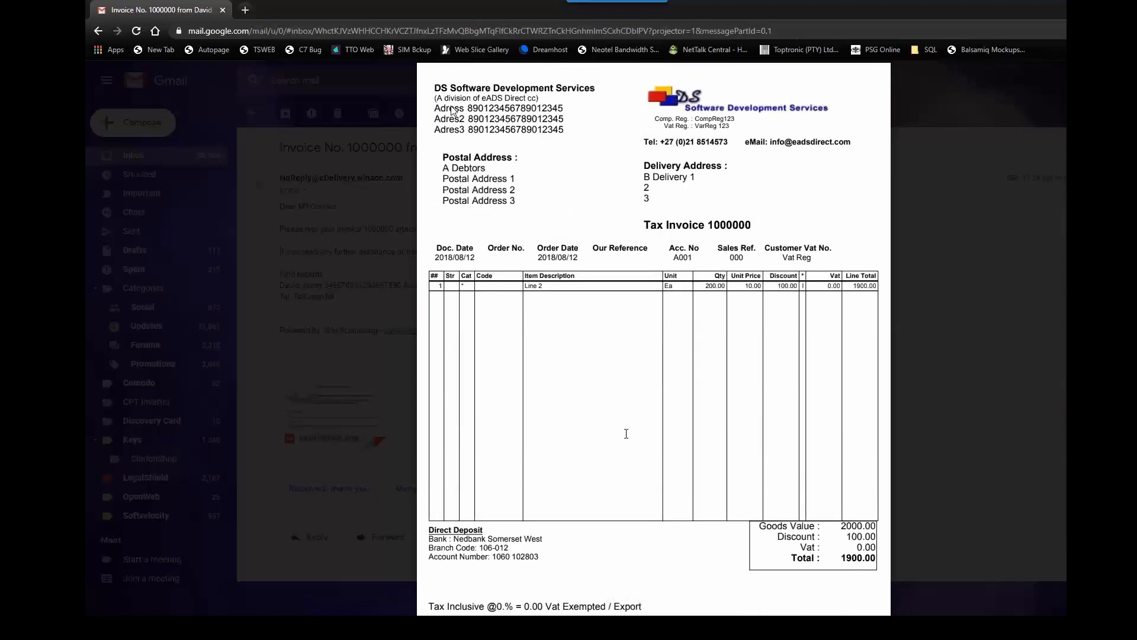
pyautogui.scroll(-9, 631, 424)
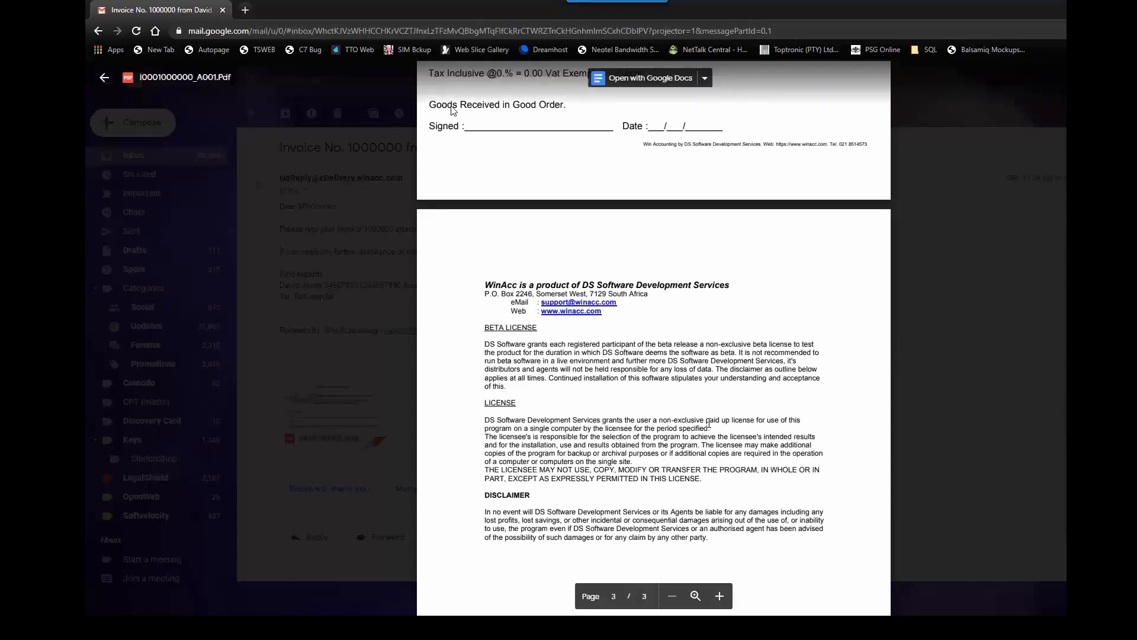
pyautogui.scroll(17, 709, 422)
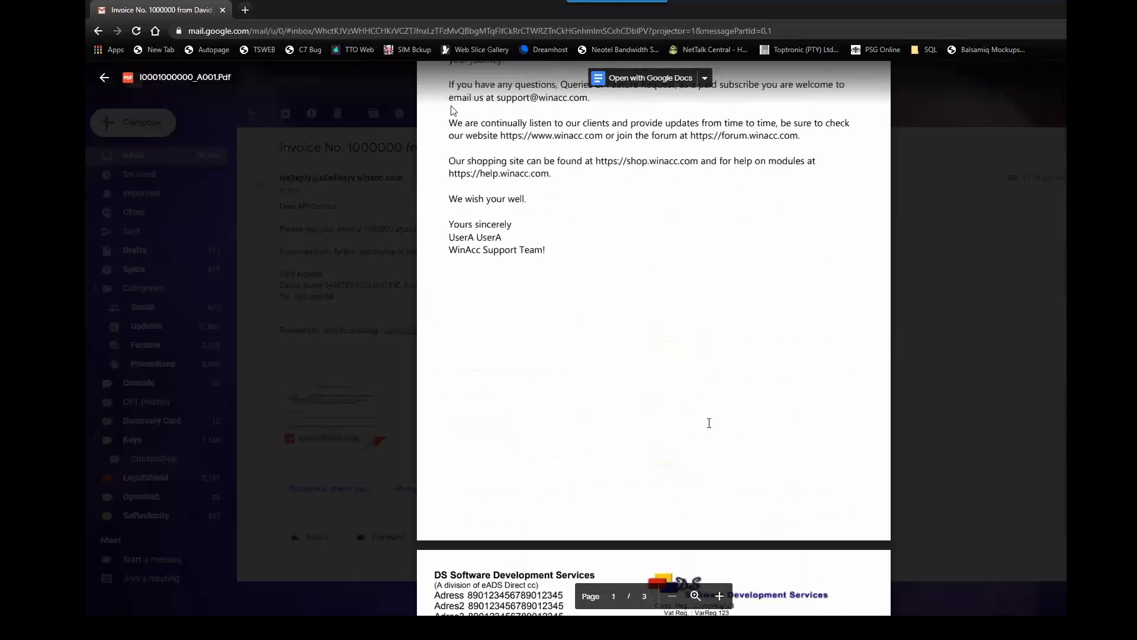
pyautogui.scroll(4, 709, 423)
pyautogui.scroll(-1, 713, 364)
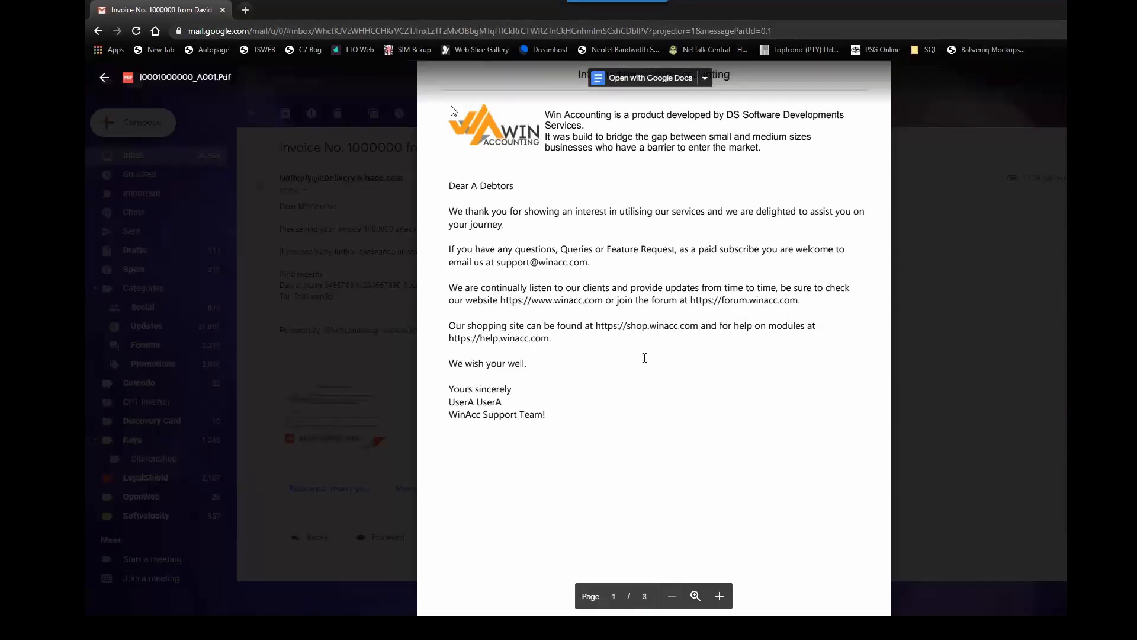
pyautogui.scroll(-7, 664, 379)
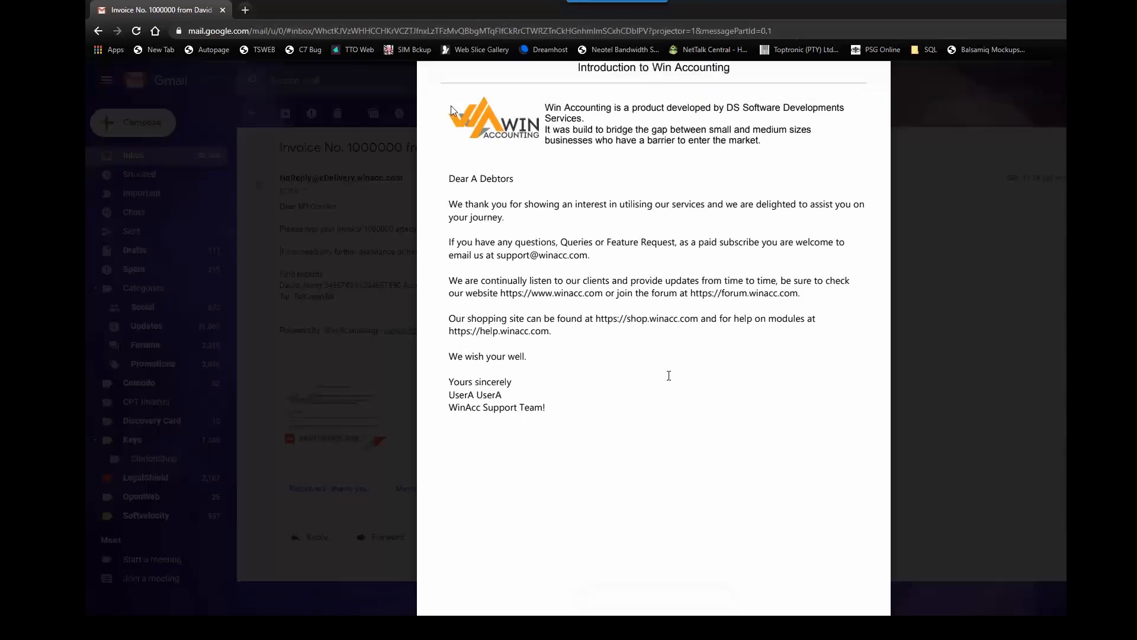
pyautogui.scroll(-4, 691, 373)
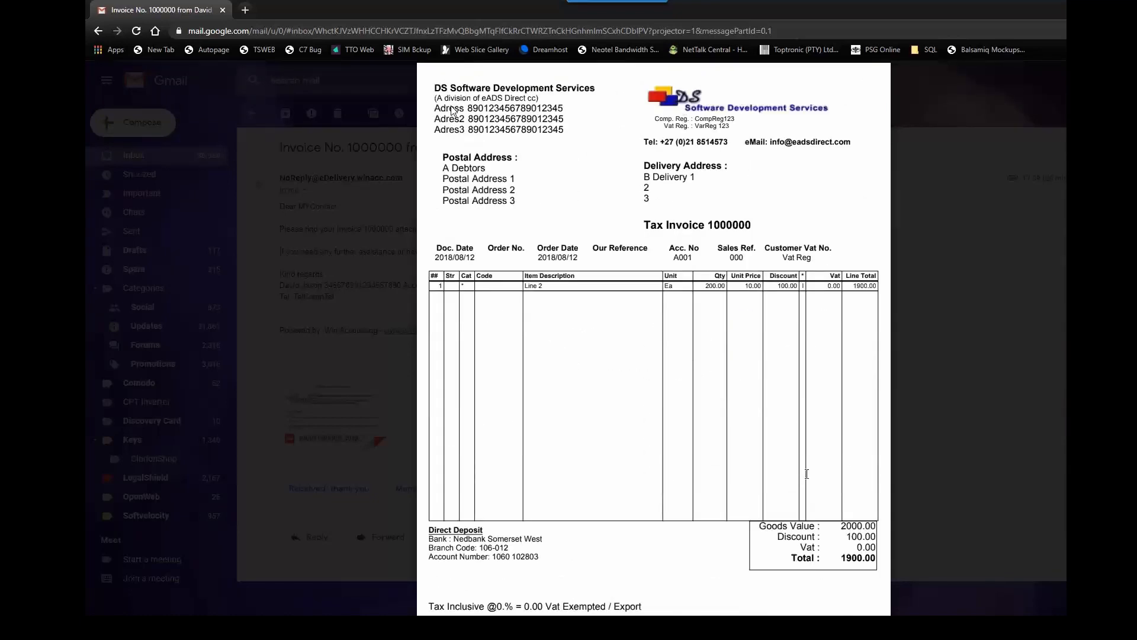
pyautogui.click(944, 398)
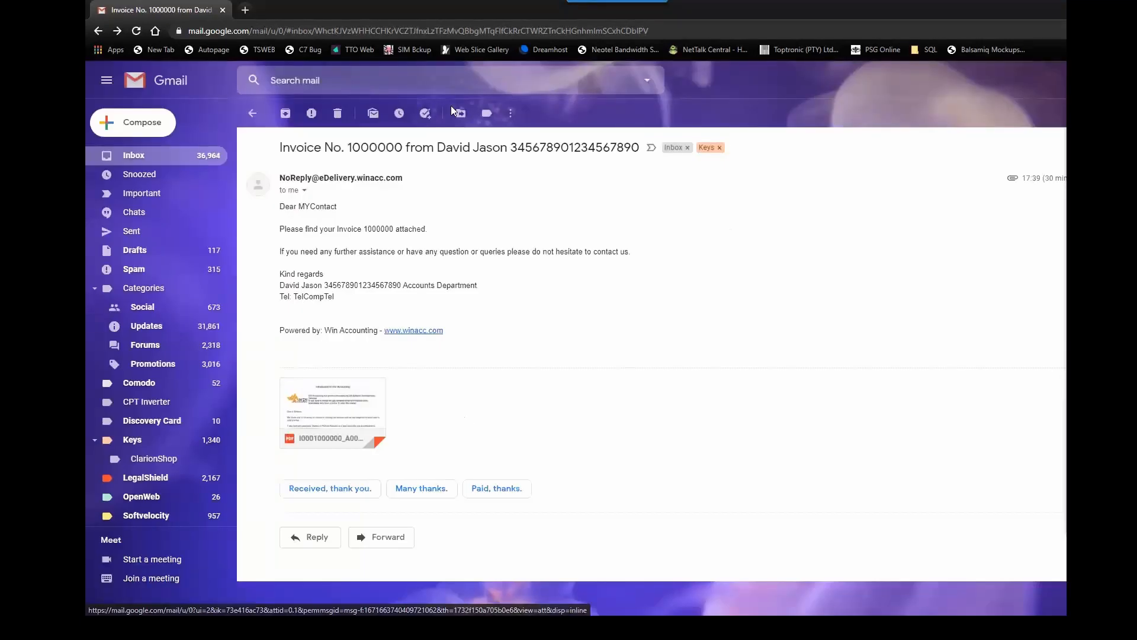
# Switch to Win Accounting and open the DS Software Invoice layout from the Debtors Documents report layouts in the Layout Designer.
pyautogui.hotkey('alt', 'Tab')
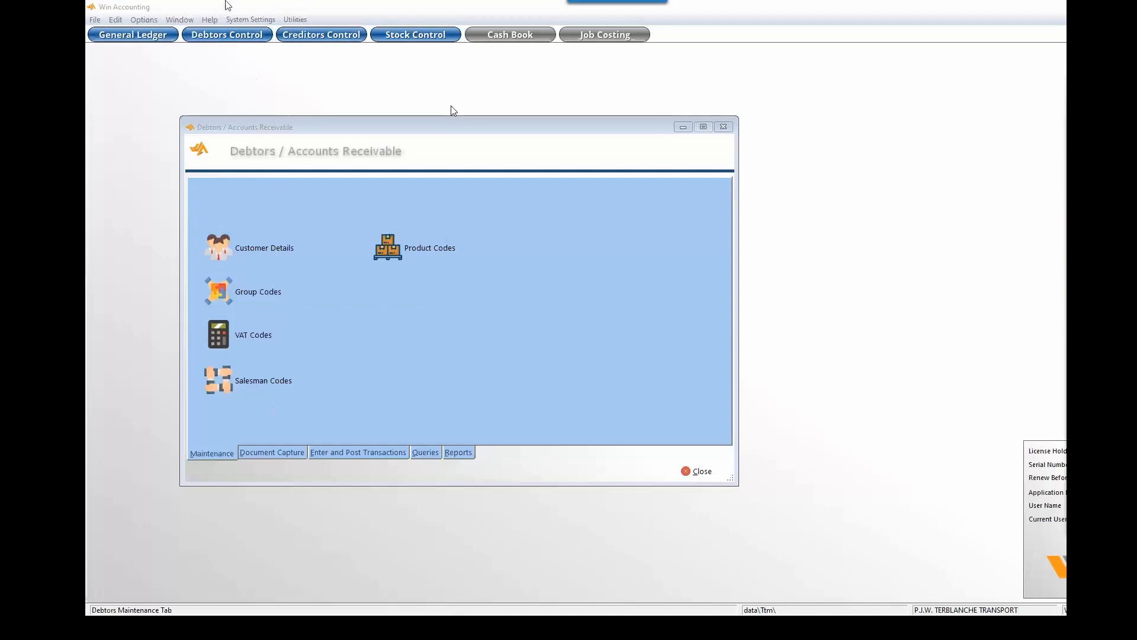
pyautogui.click(244, 20)
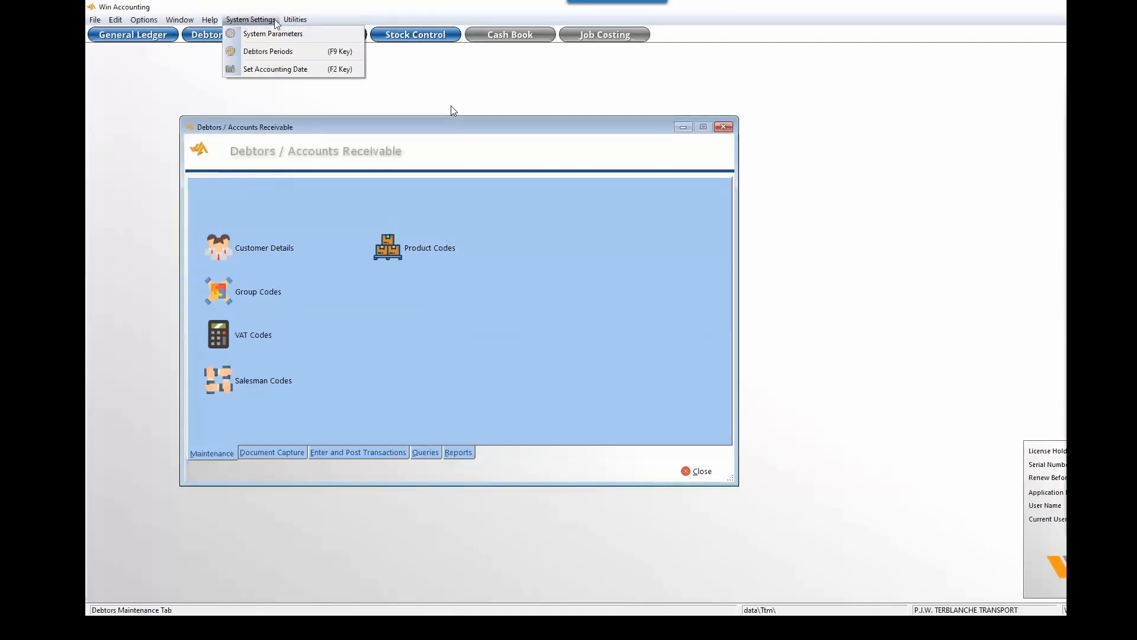
pyautogui.moveTo(291, 18)
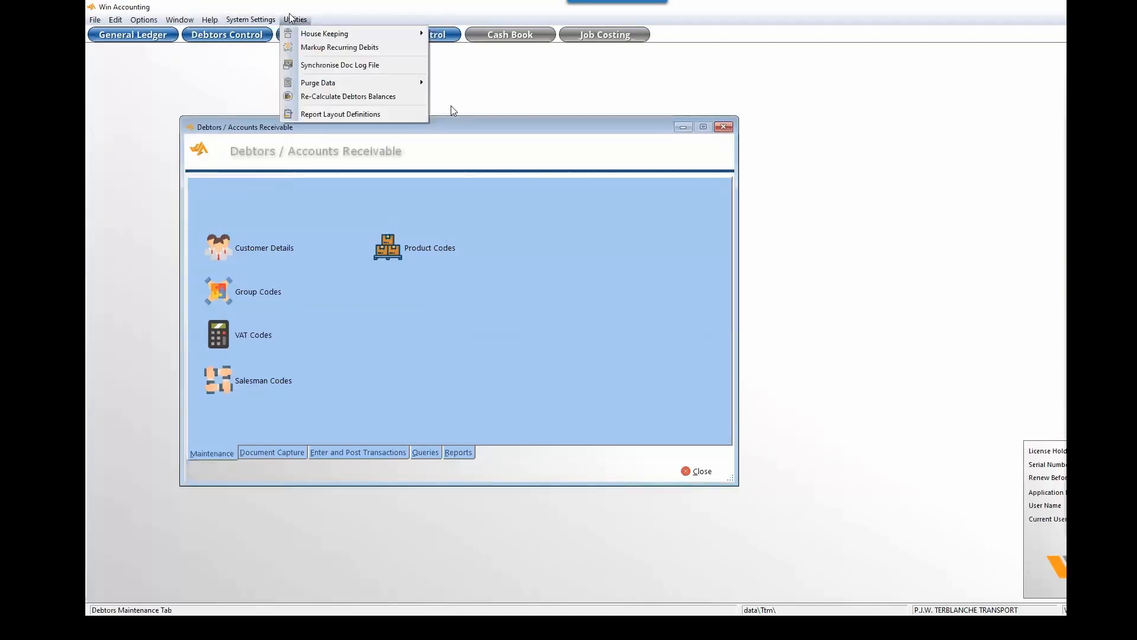
pyautogui.click(317, 113)
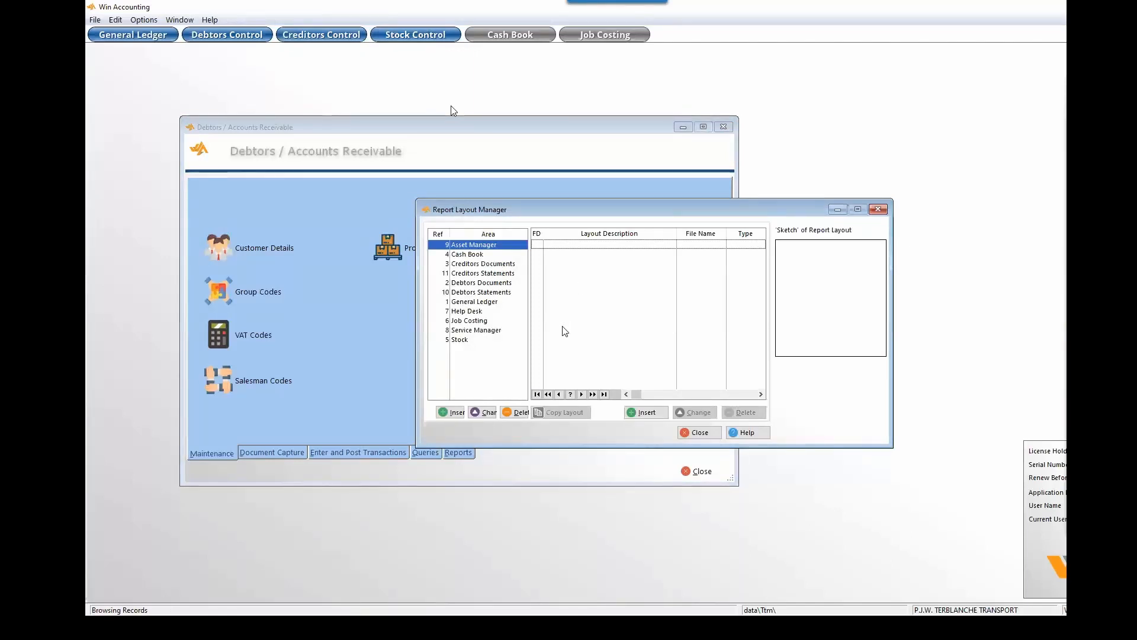
pyautogui.click(480, 283)
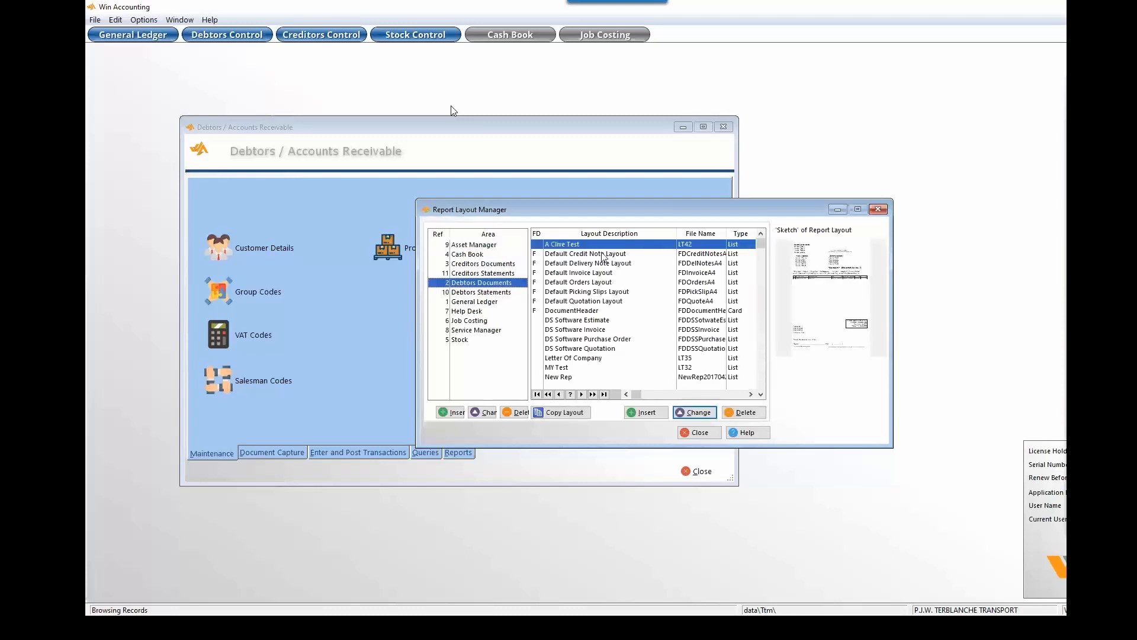
pyautogui.click(576, 328)
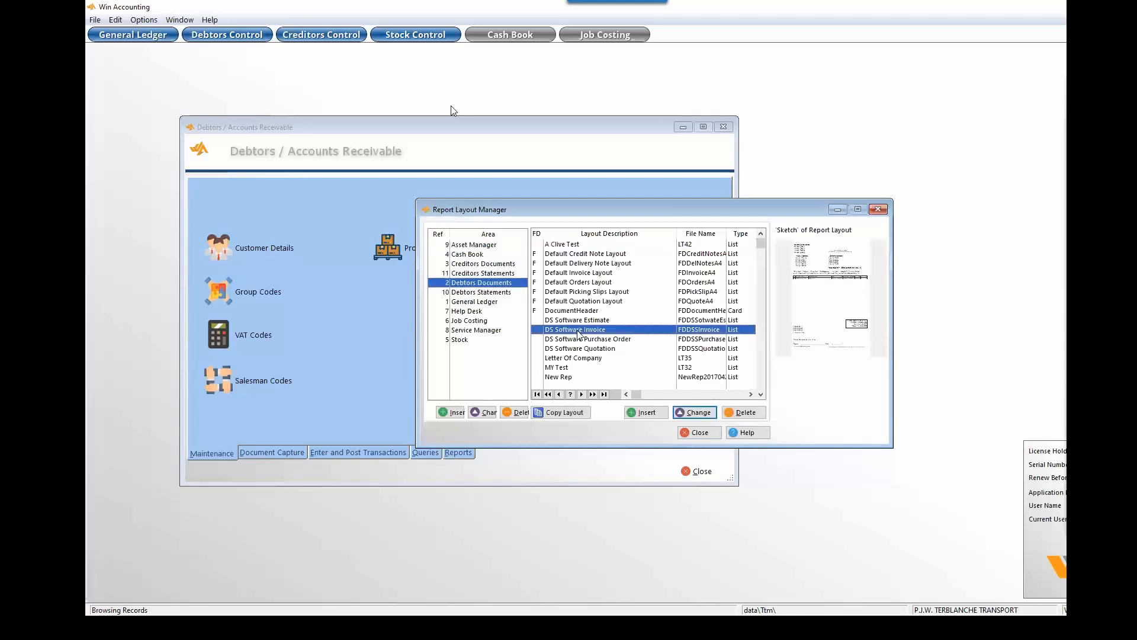
pyautogui.click(695, 418)
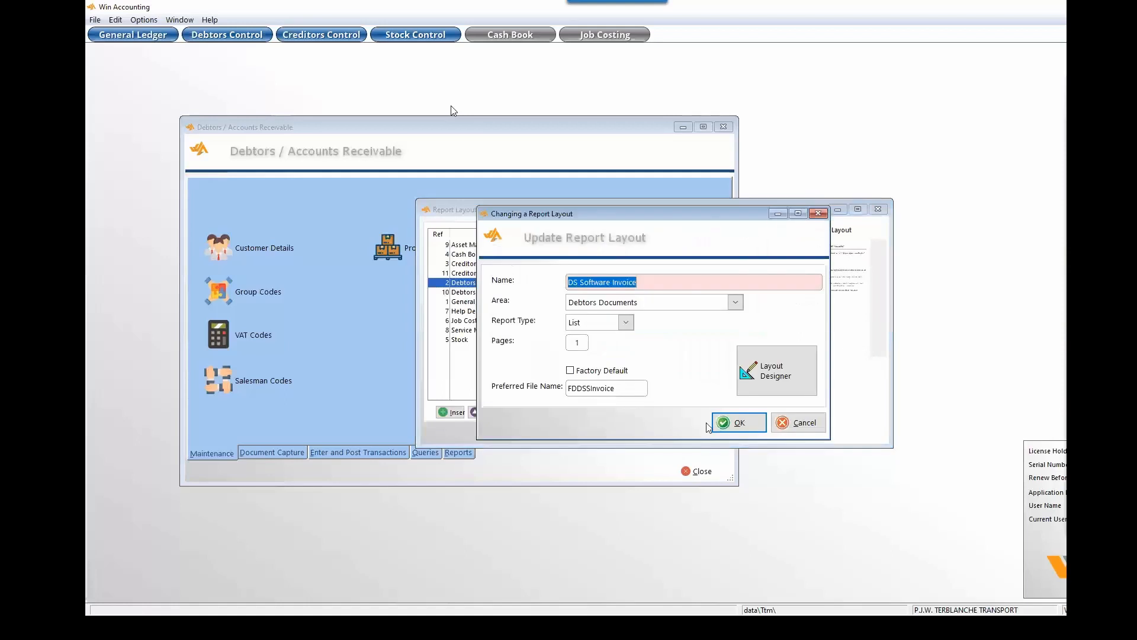
pyautogui.click(777, 380)
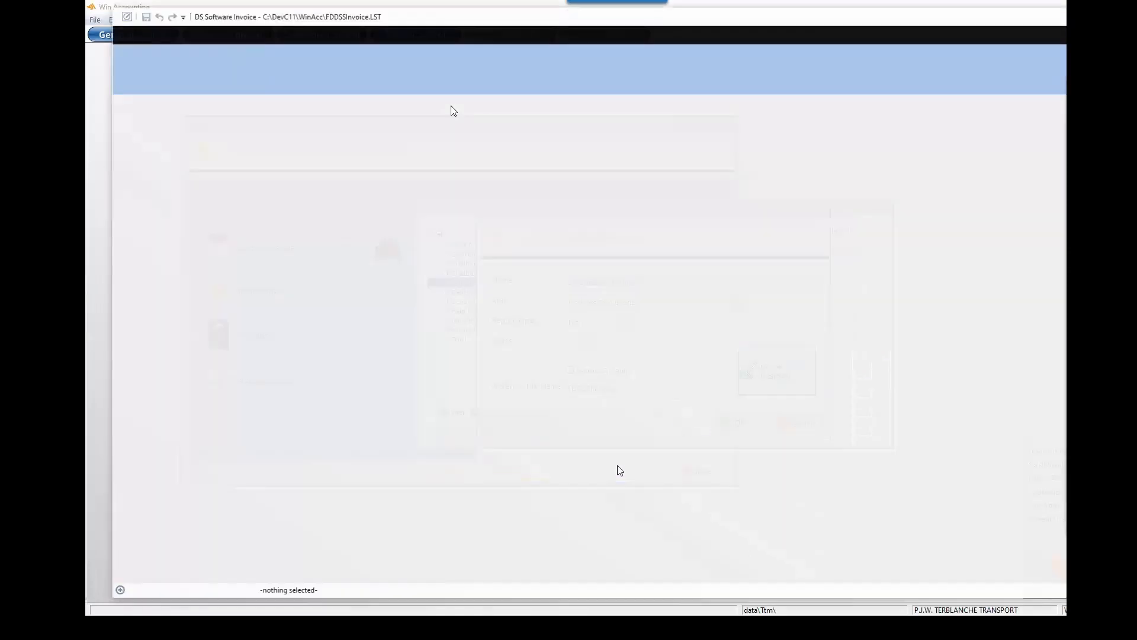
# Show the layout preview of the BaseFirst Page layer enlarged and examine the introduction letter down to its sign-off.
pyautogui.click(353, 580)
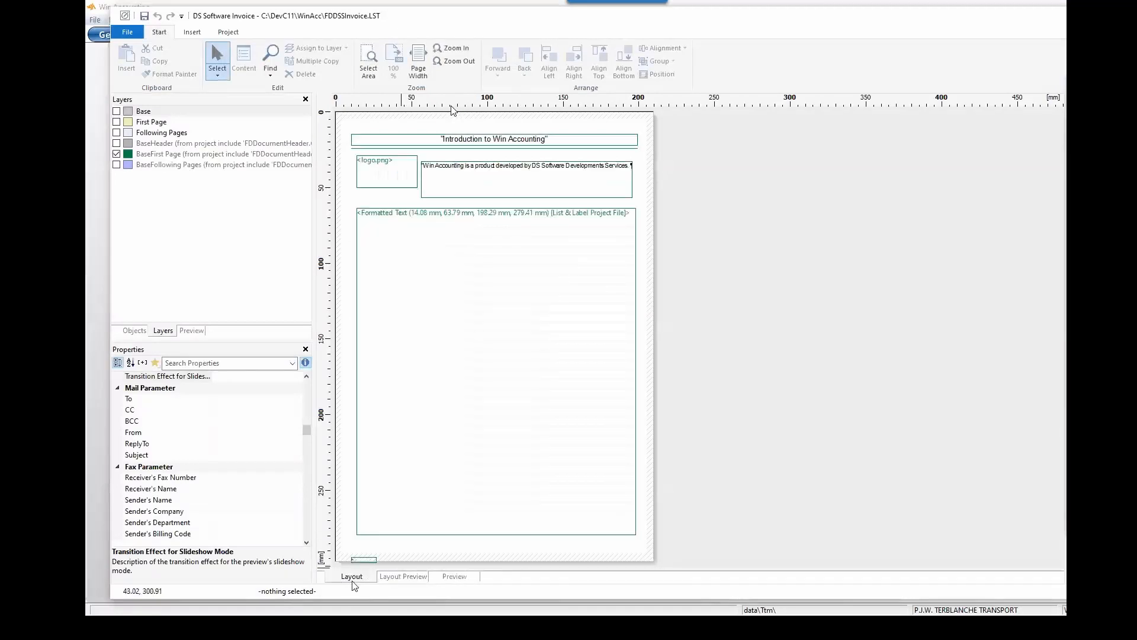
pyautogui.click(398, 579)
pyautogui.click(453, 48)
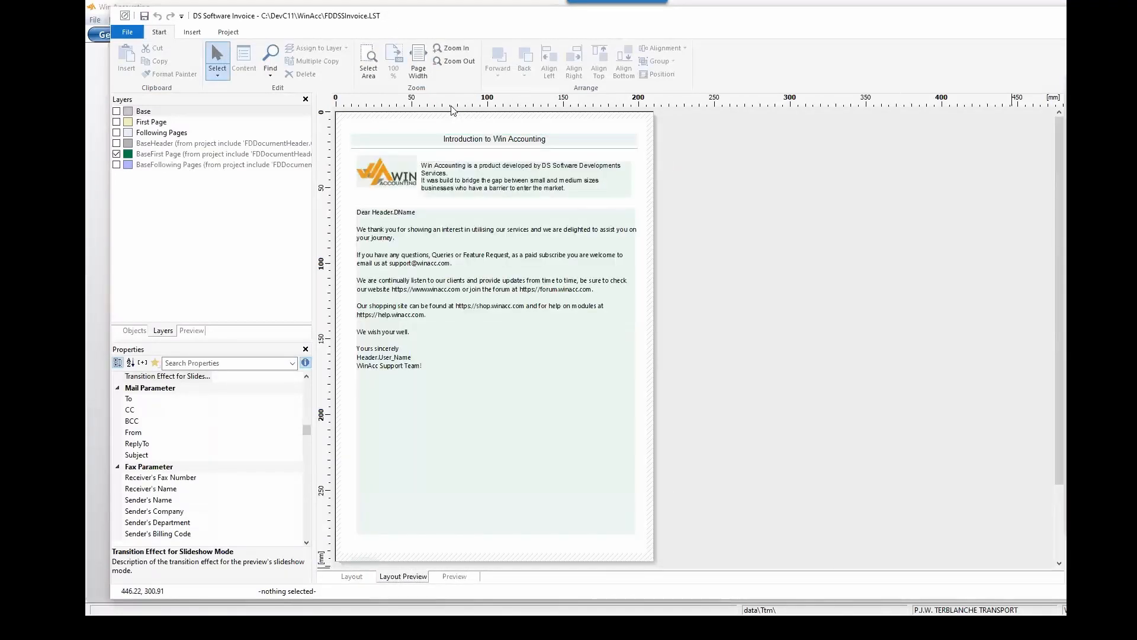
pyautogui.click(452, 48)
pyautogui.click(453, 48)
pyautogui.click(452, 48)
pyautogui.click(452, 49)
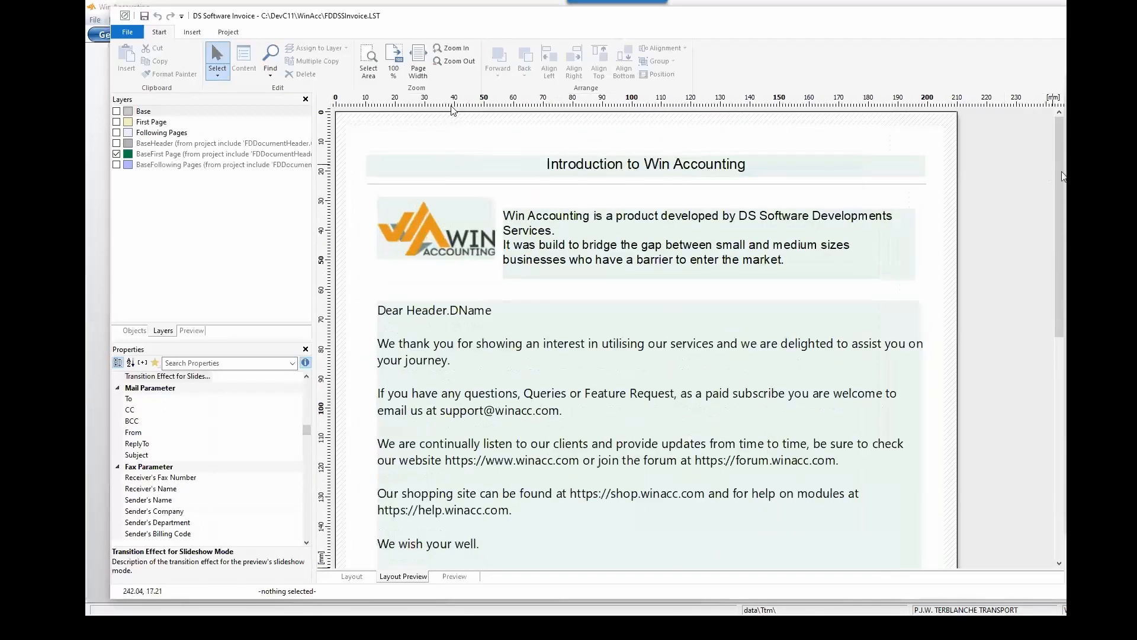
pyautogui.moveTo(1058, 173); pyautogui.dragTo(1015, 247)
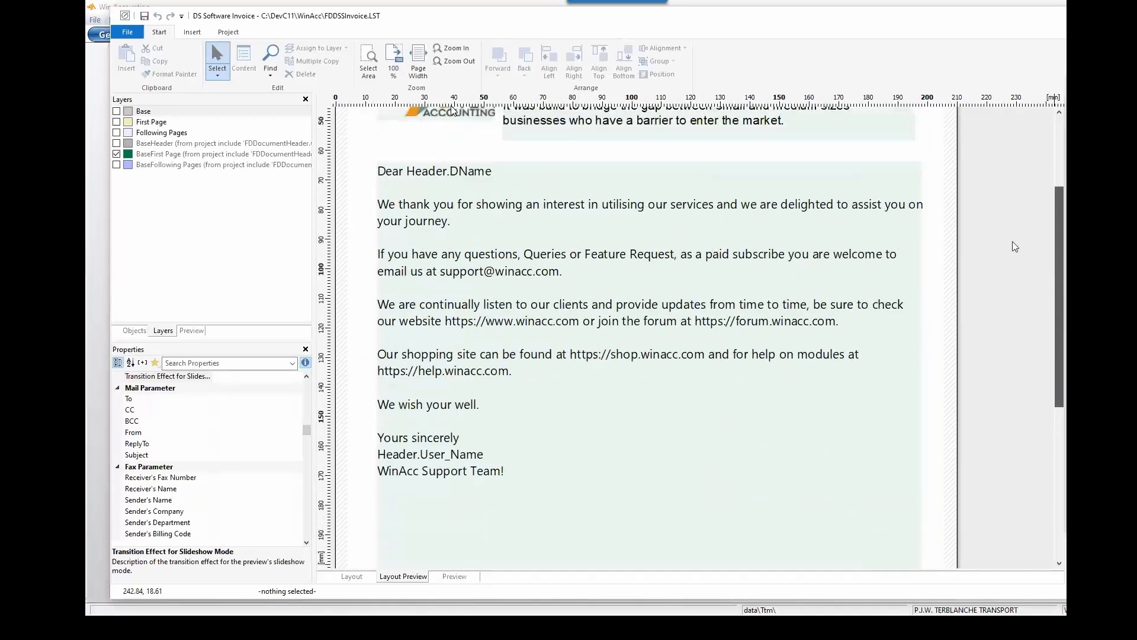
# Display the Base layer instead of BaseFirst Page, examine the tax invoice's address blocks and line table, and close the designer.
pyautogui.click(116, 154)
pyautogui.click(117, 112)
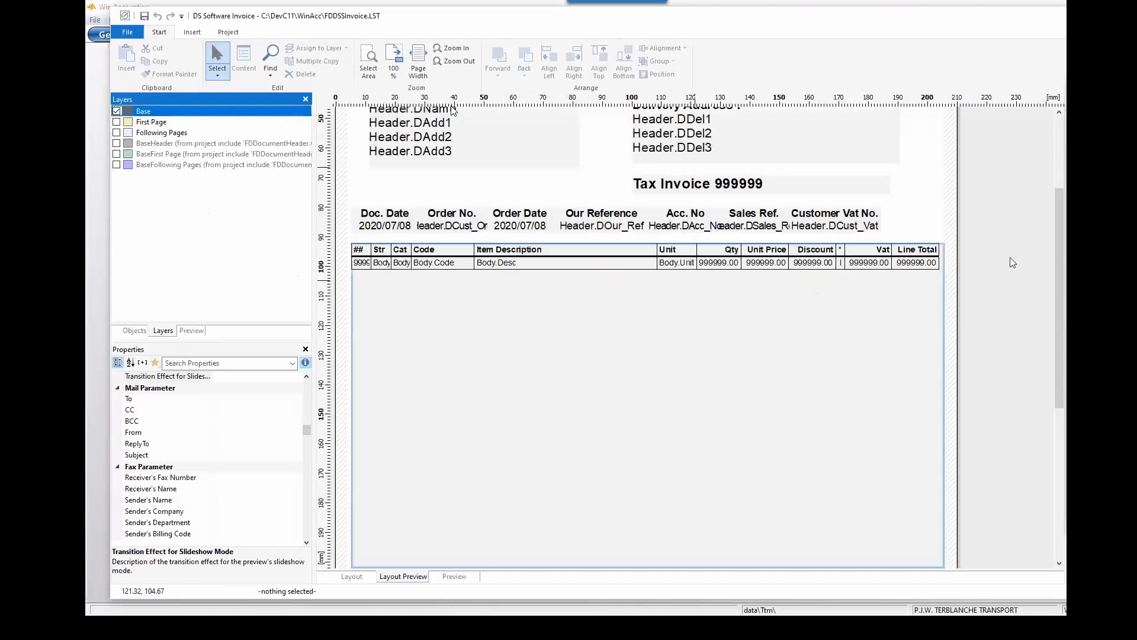
pyautogui.moveTo(1060, 290); pyautogui.dragTo(1057, 166)
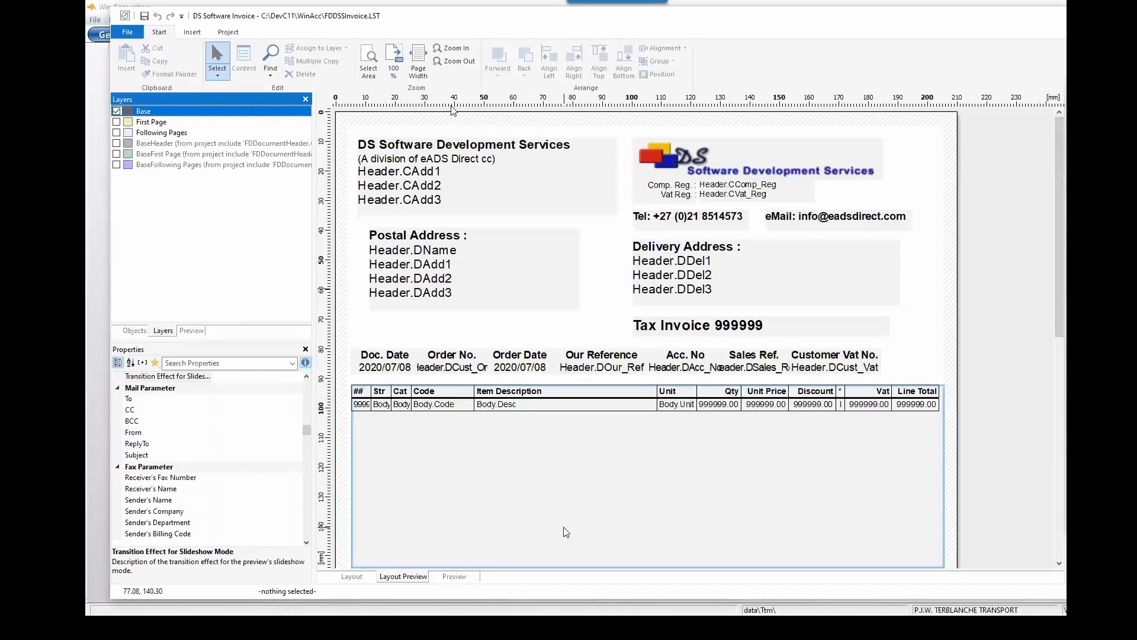
pyautogui.click(775, 281)
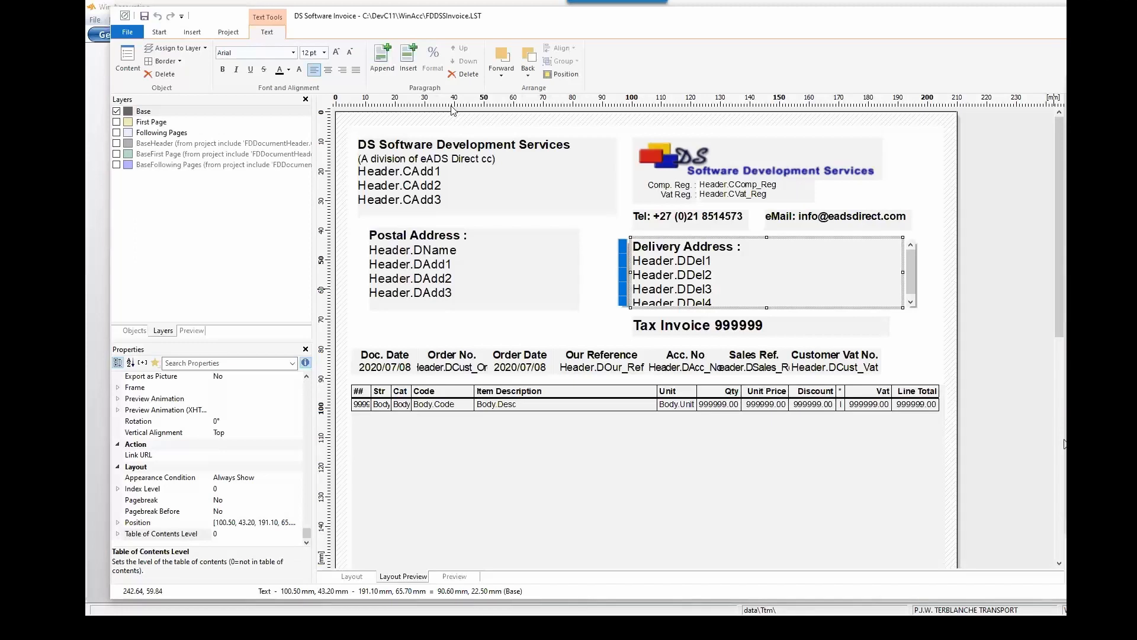
pyautogui.moveTo(1058, 299); pyautogui.dragTo(1025, 339)
pyautogui.click(981, 174)
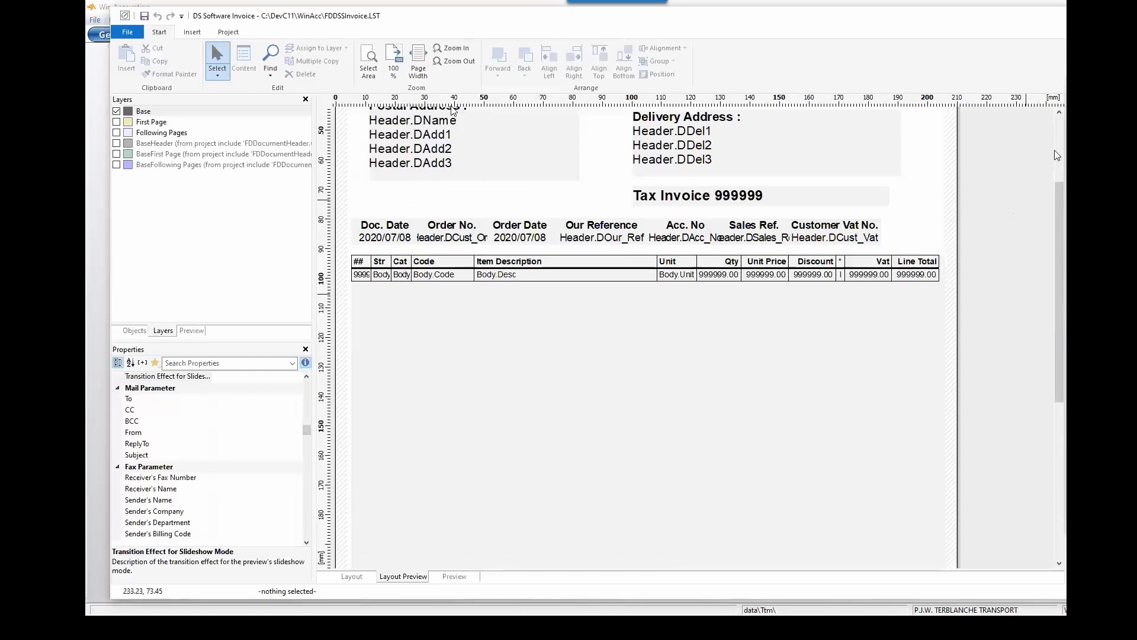
pyautogui.click(1061, 136)
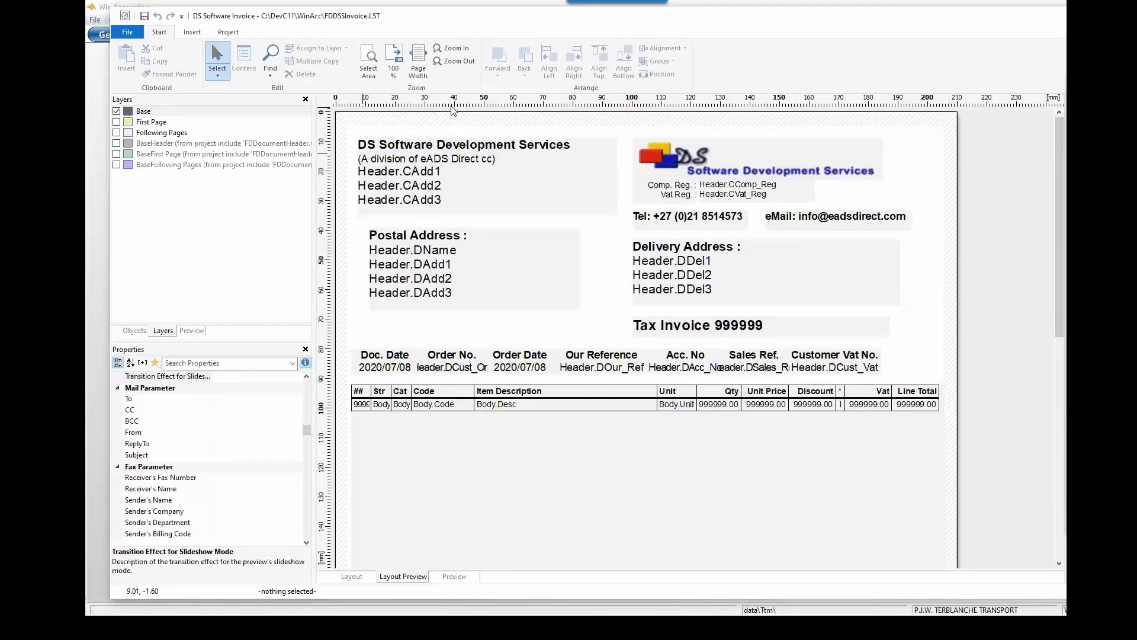
pyautogui.hotkey('alt', 'F4')
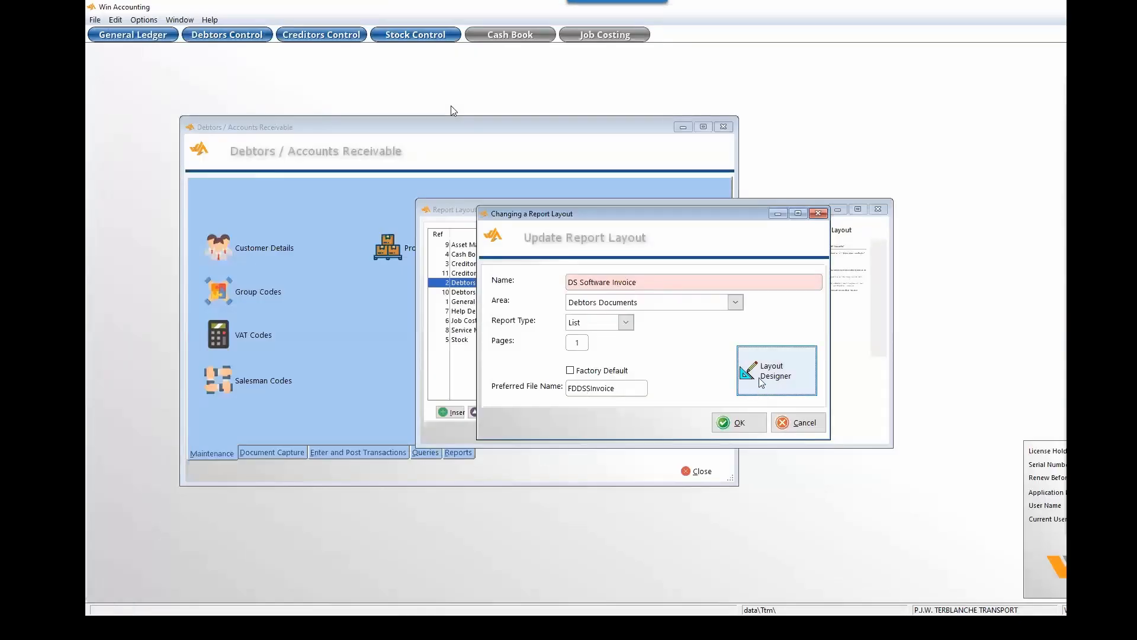
# Reopen the DS Software Invoice layout in the designer, close it again, and cancel the report layout update.
pyautogui.click(758, 382)
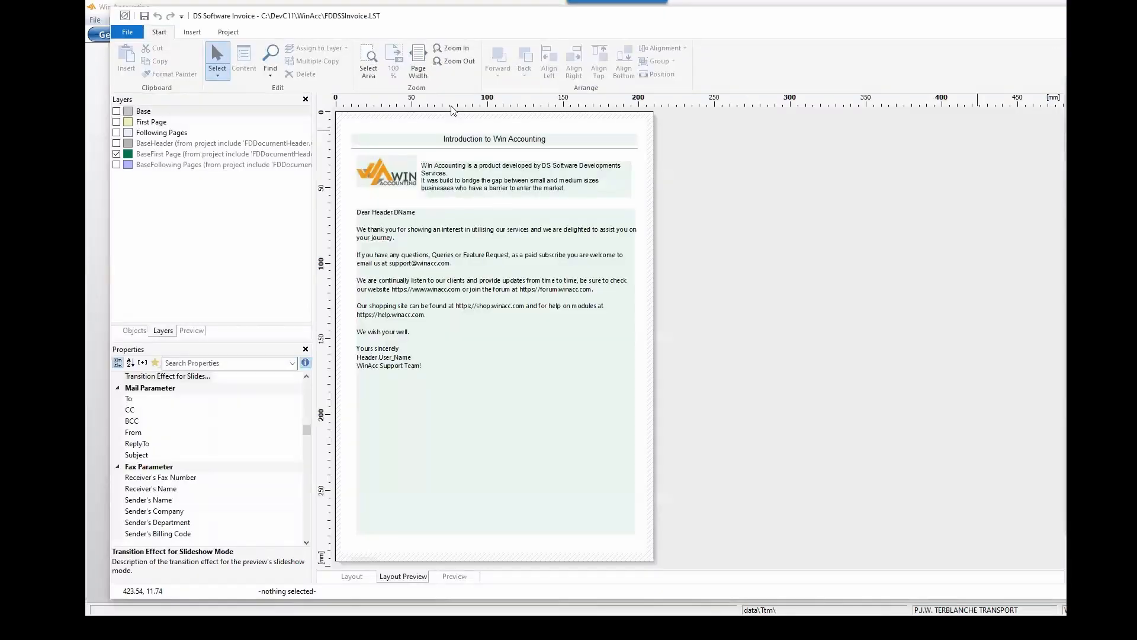
pyautogui.hotkey('alt', 'F4')
pyautogui.click(801, 428)
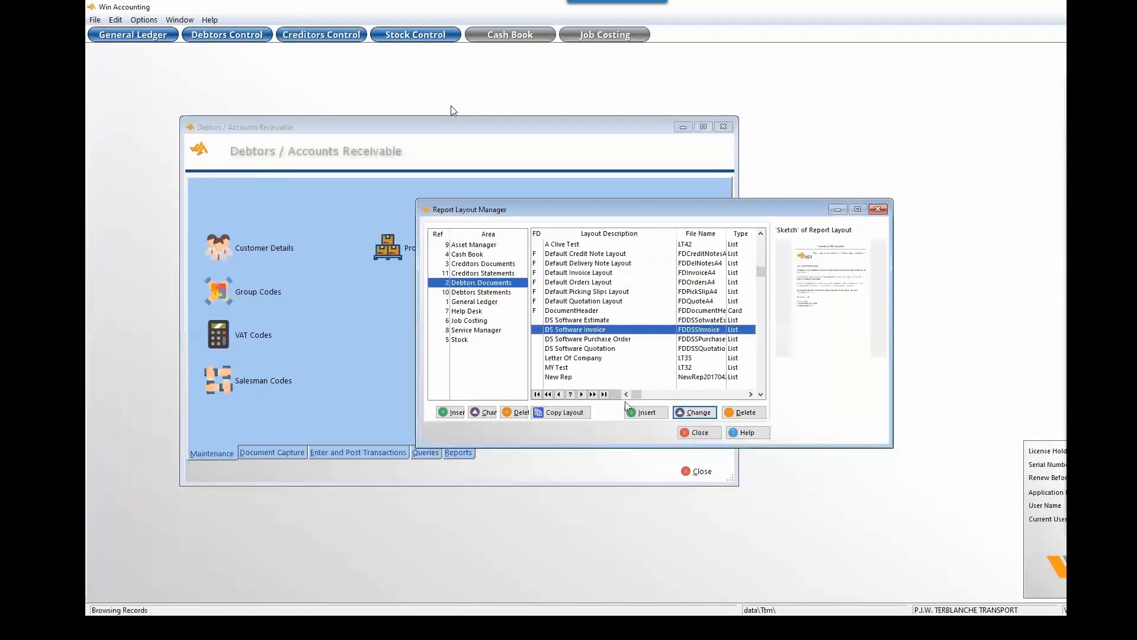
# Open the Default Invoice Layout in the Layout Designer, view its print preview, and close it without saving changes.
pyautogui.click(572, 273)
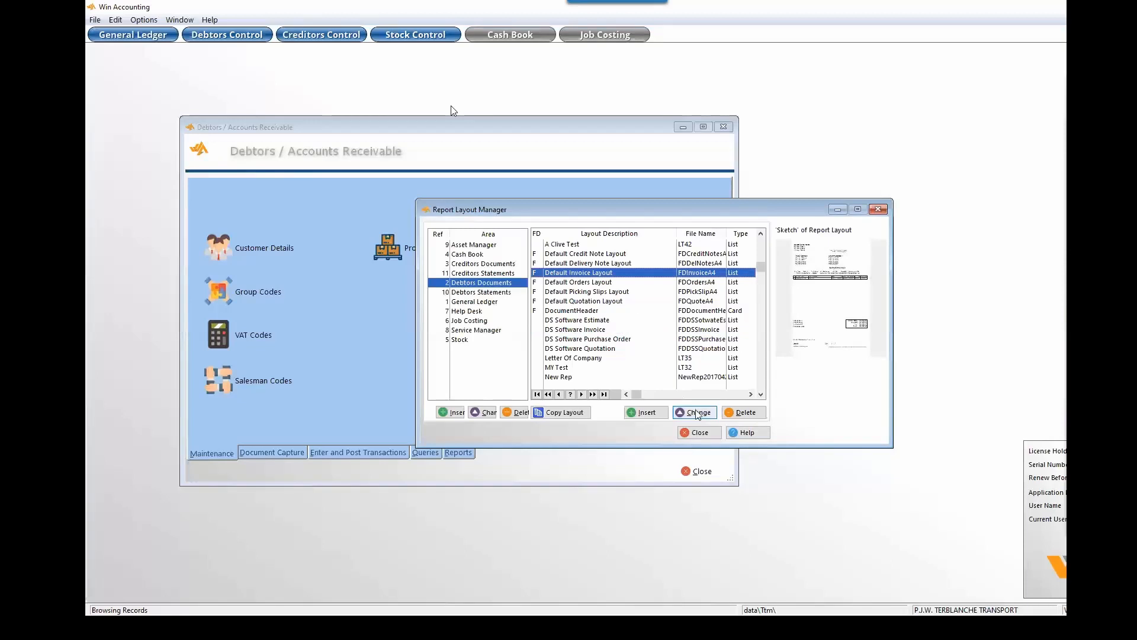
pyautogui.click(809, 390)
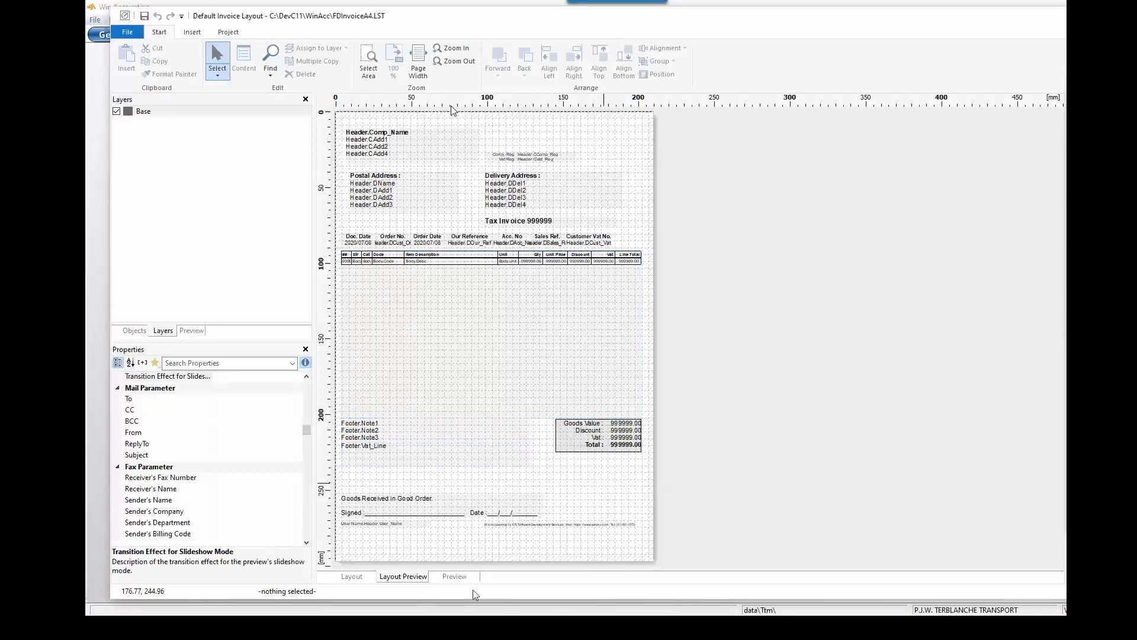
pyautogui.click(461, 575)
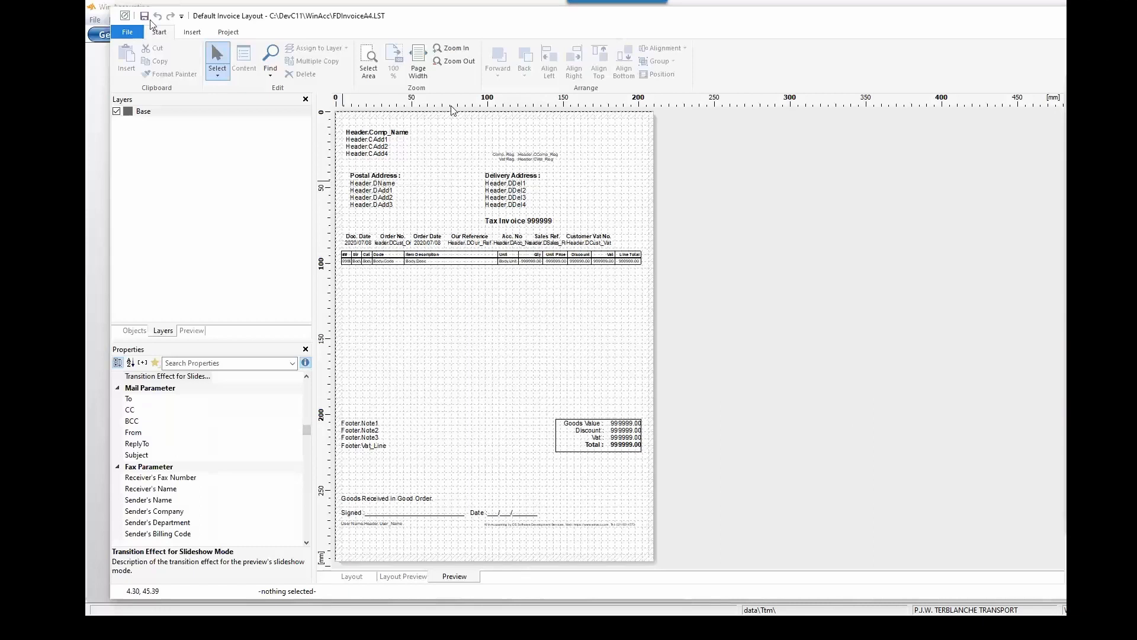
pyautogui.click(129, 34)
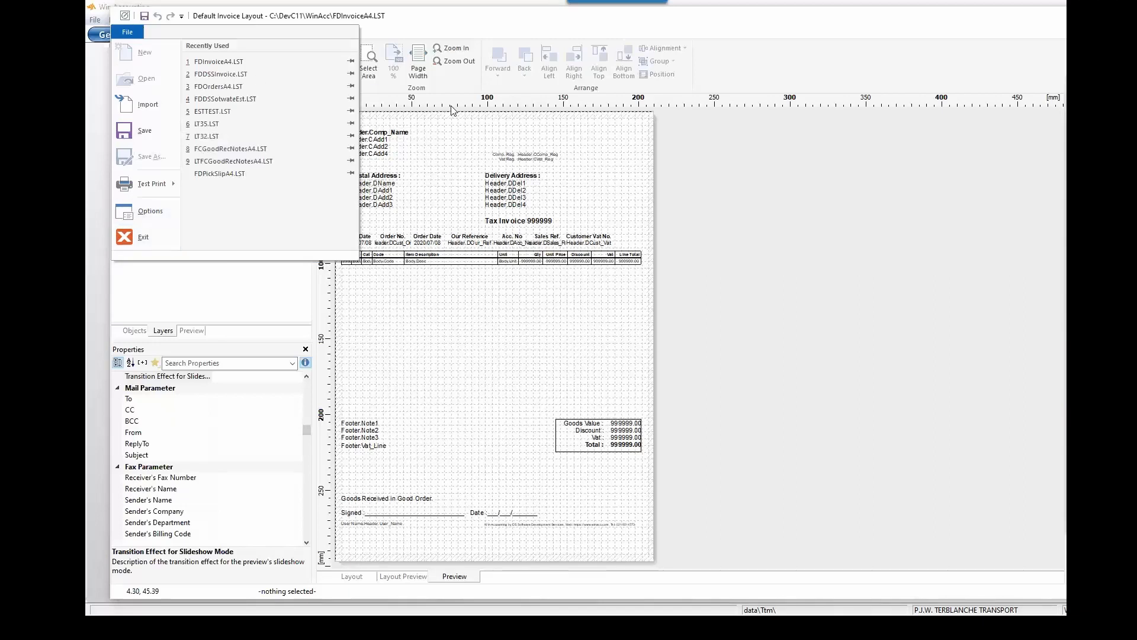
pyautogui.click(451, 110)
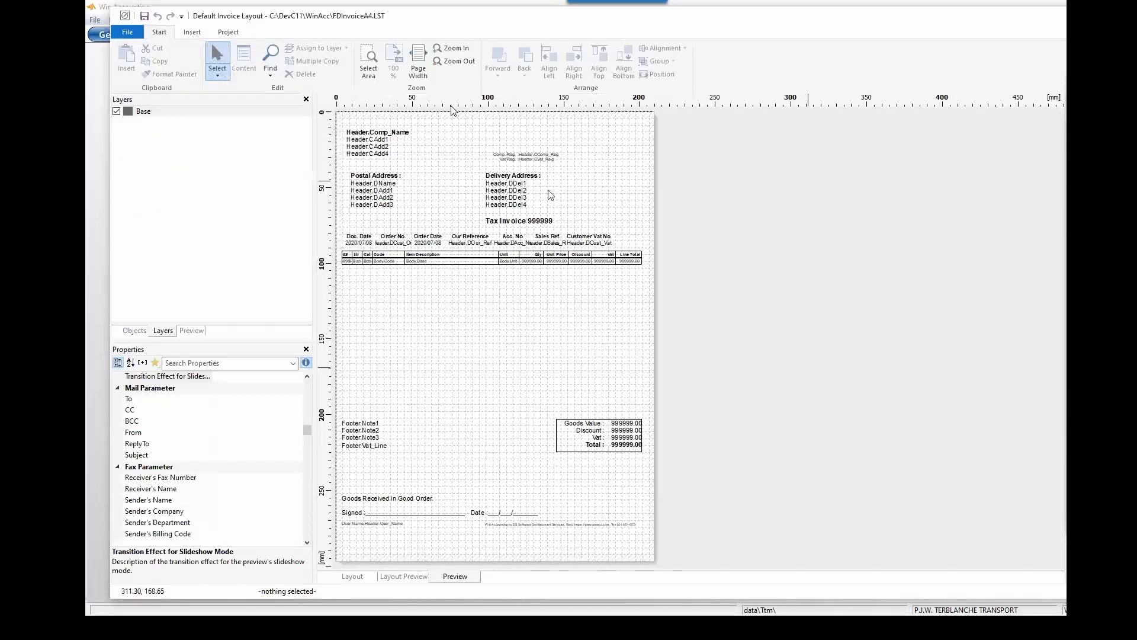
pyautogui.click(1056, 16)
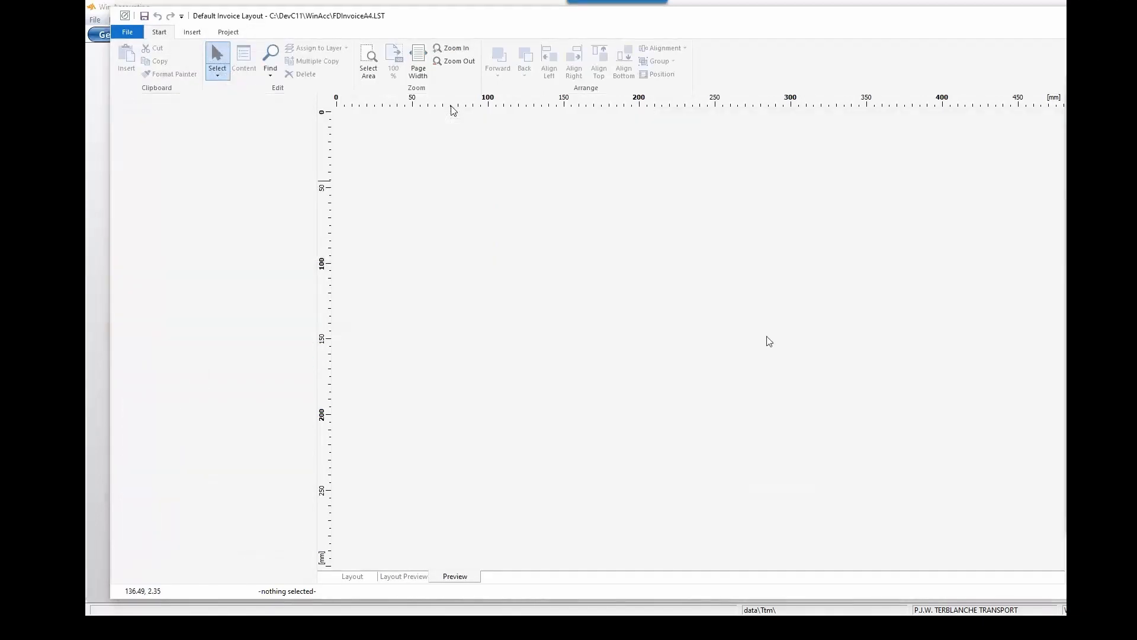
pyautogui.click(792, 422)
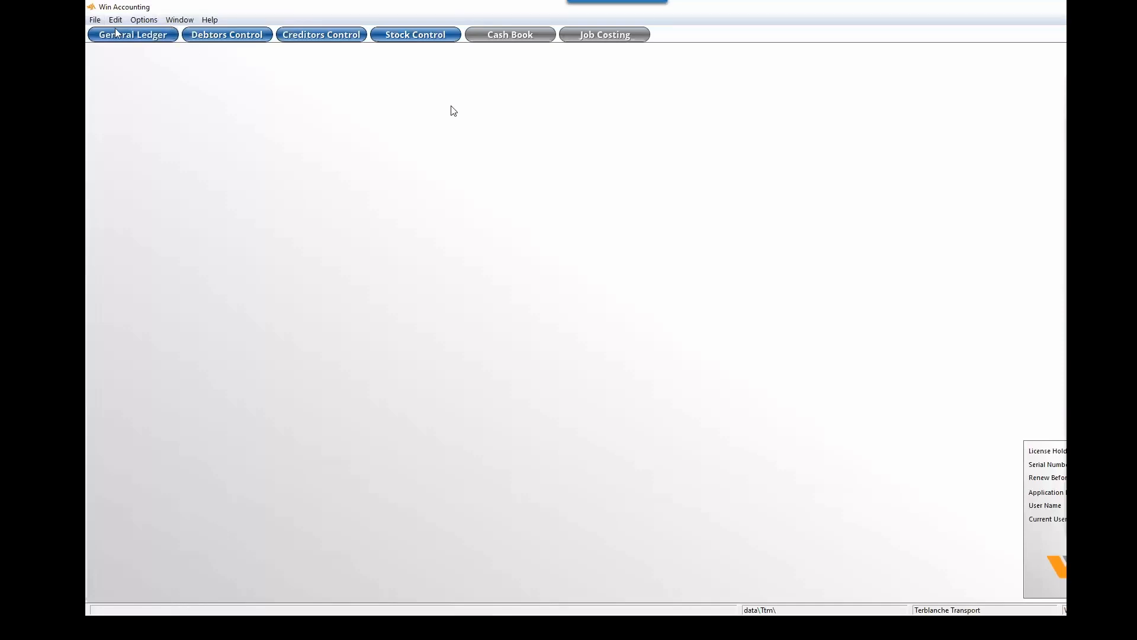
# View the blank form for adding a company record, cancel it, and make Sample GL Company the working company.
pyautogui.click(97, 22)
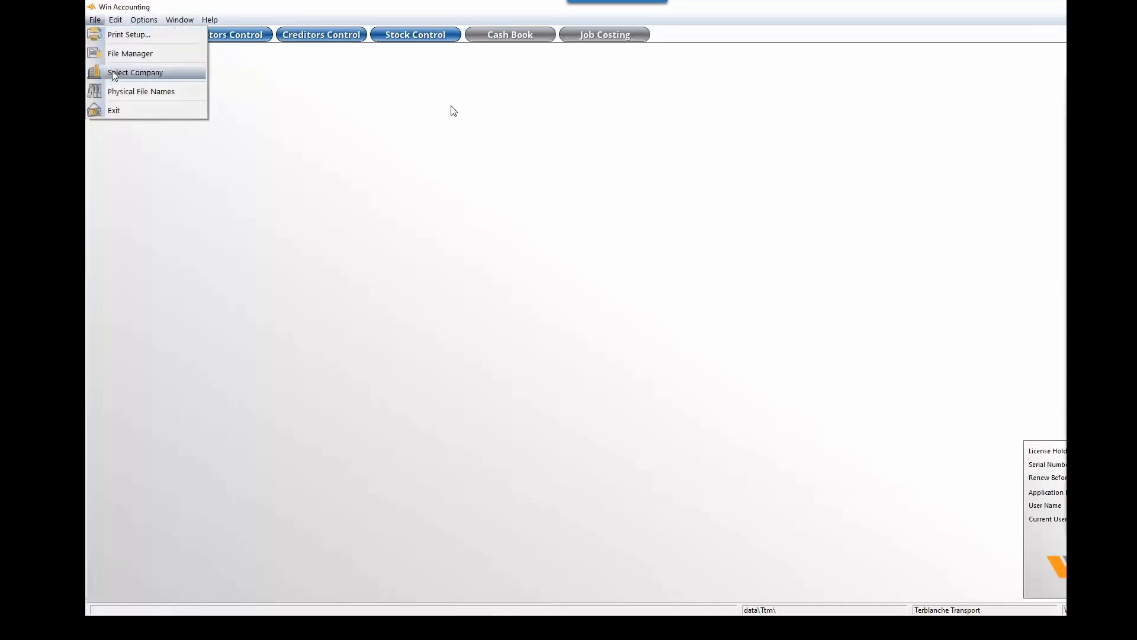
pyautogui.click(112, 72)
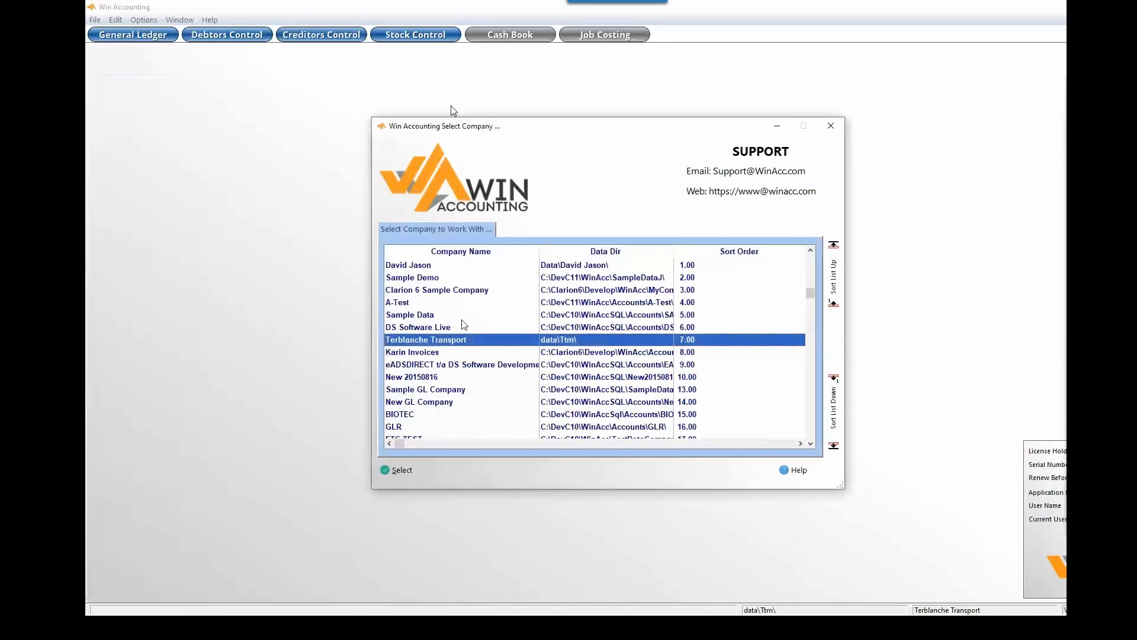
pyautogui.click(460, 317)
pyautogui.rightClick(478, 379)
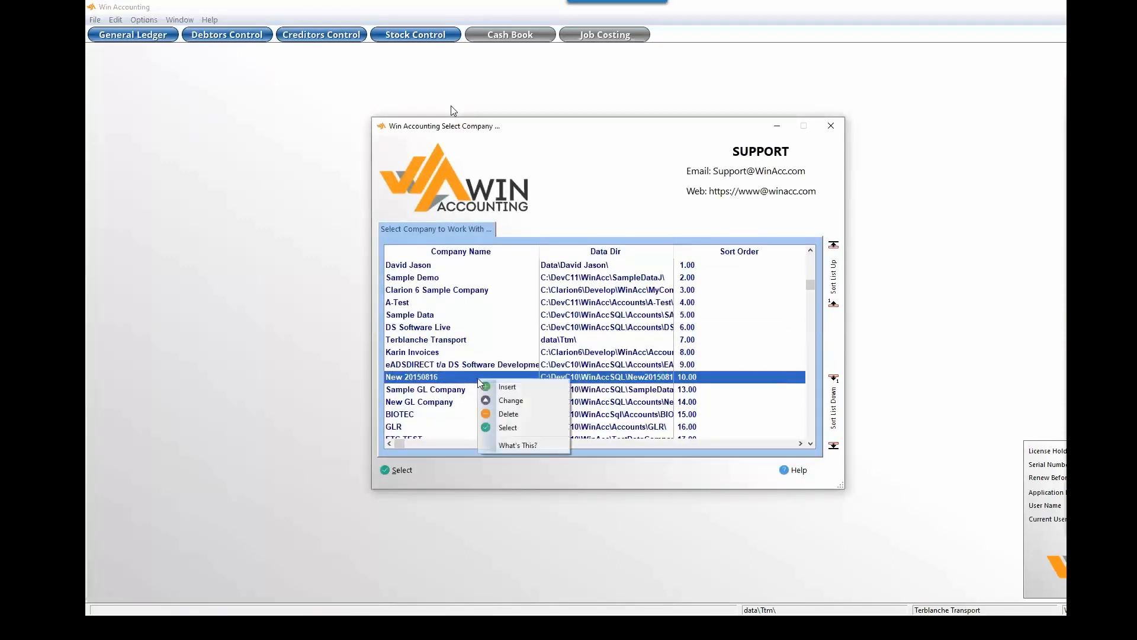
pyautogui.click(503, 387)
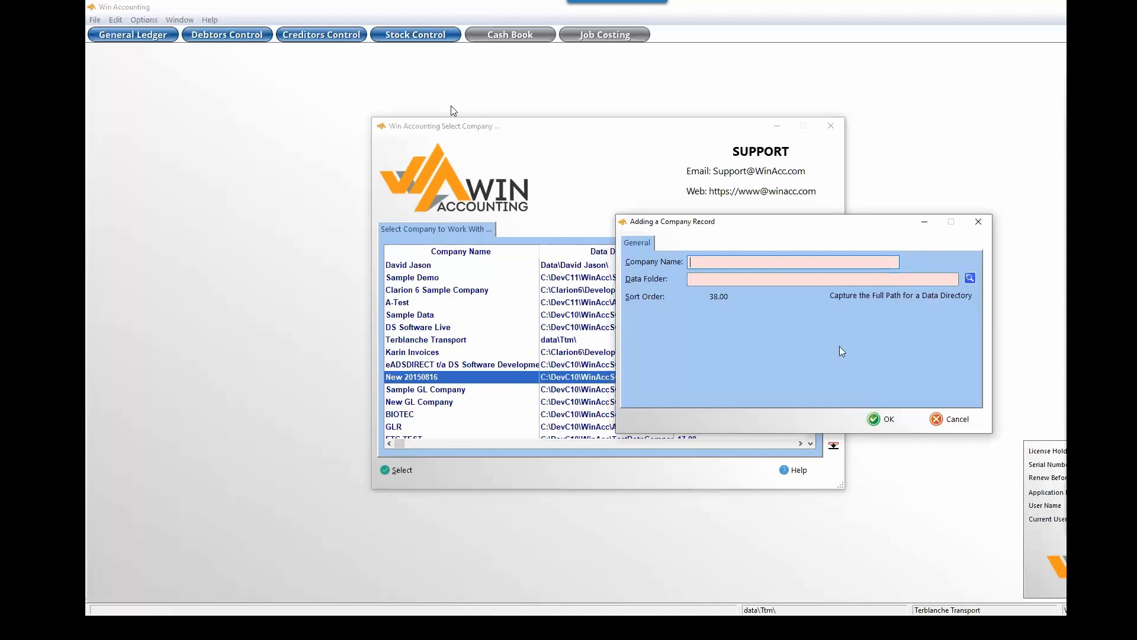
pyautogui.click(948, 419)
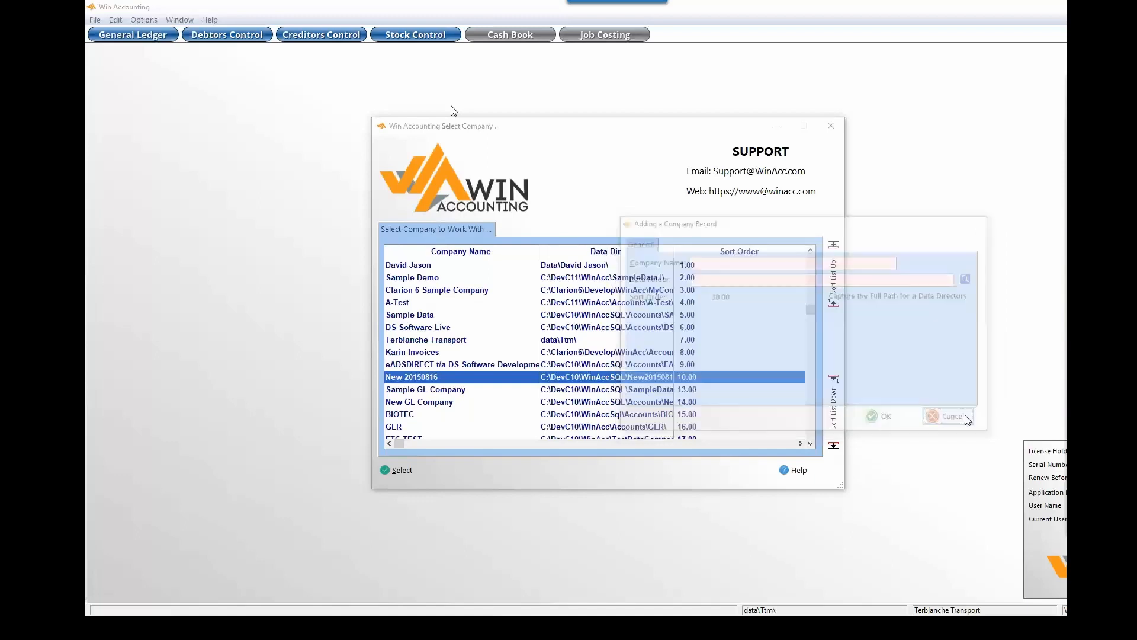
pyautogui.click(610, 279)
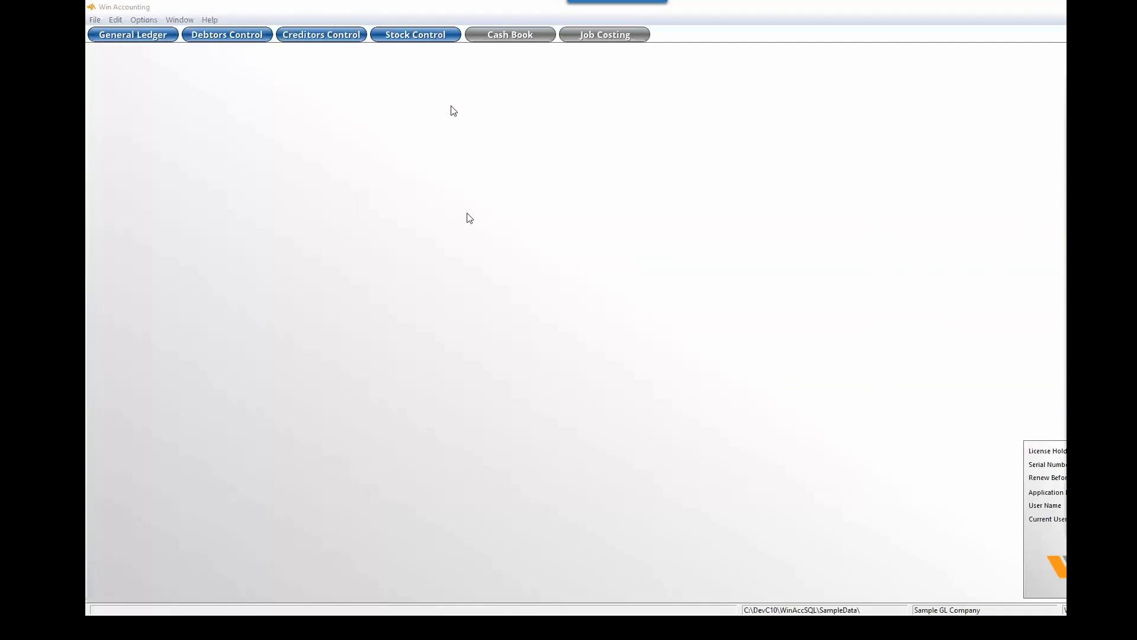
# Open the online WinAcc Help site and examine the user guides offered for each accounting module.
pyautogui.click(207, 21)
pyautogui.click(240, 84)
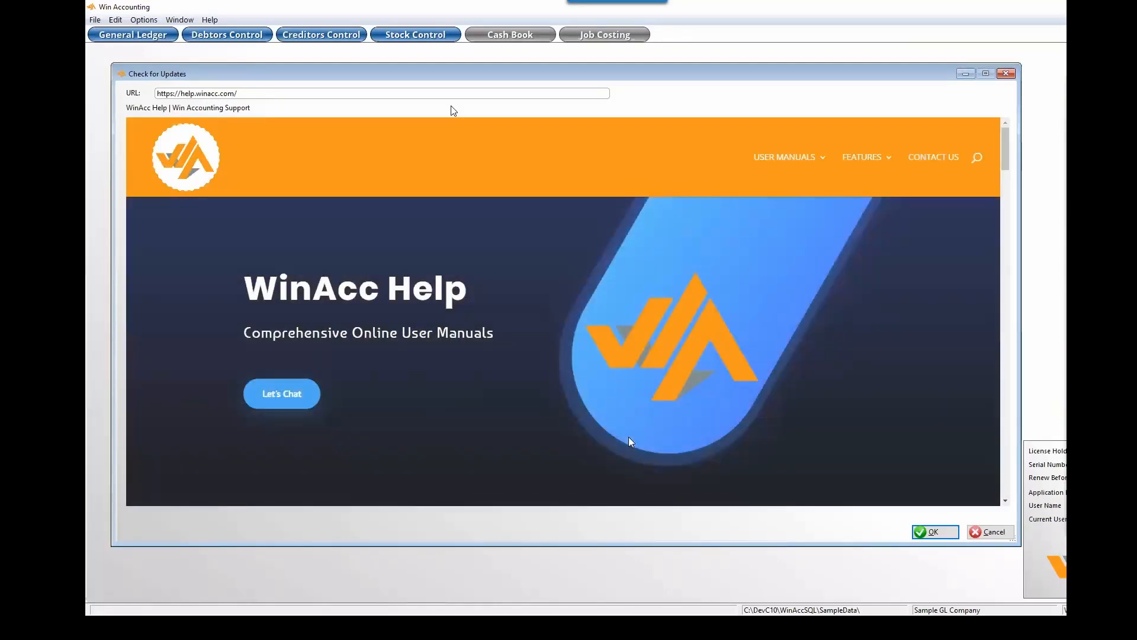
pyautogui.click(1005, 500)
pyautogui.click(1006, 500)
pyautogui.click(1006, 500)
pyautogui.click(1005, 500)
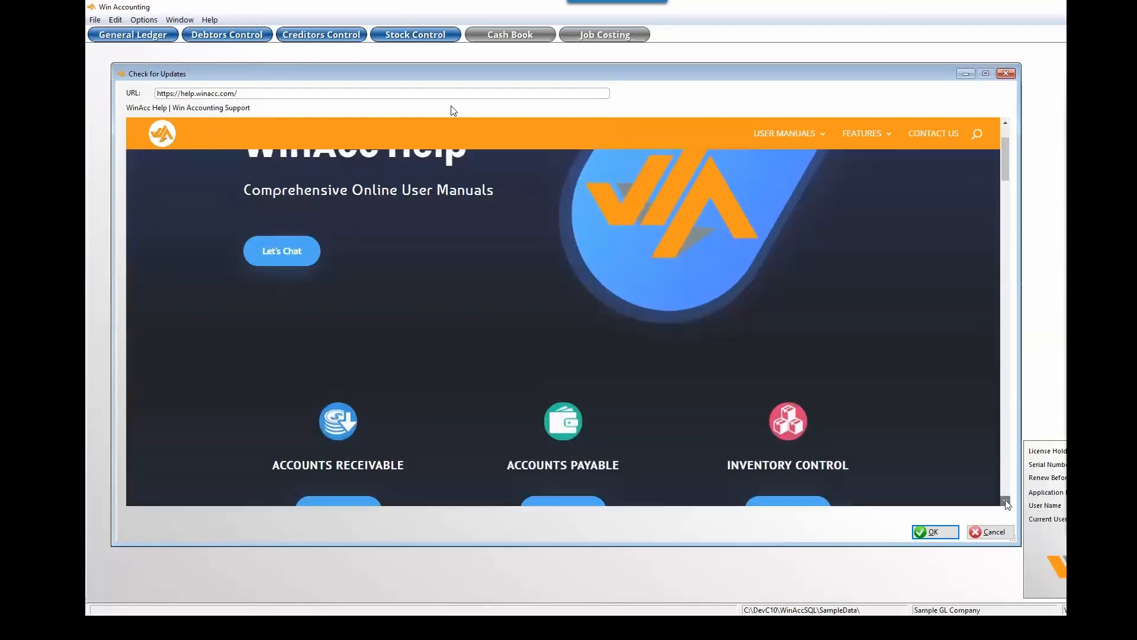
pyautogui.click(1006, 500)
pyautogui.click(1005, 501)
pyautogui.click(1005, 500)
pyautogui.click(1005, 500)
pyautogui.click(1005, 500)
pyautogui.click(1006, 500)
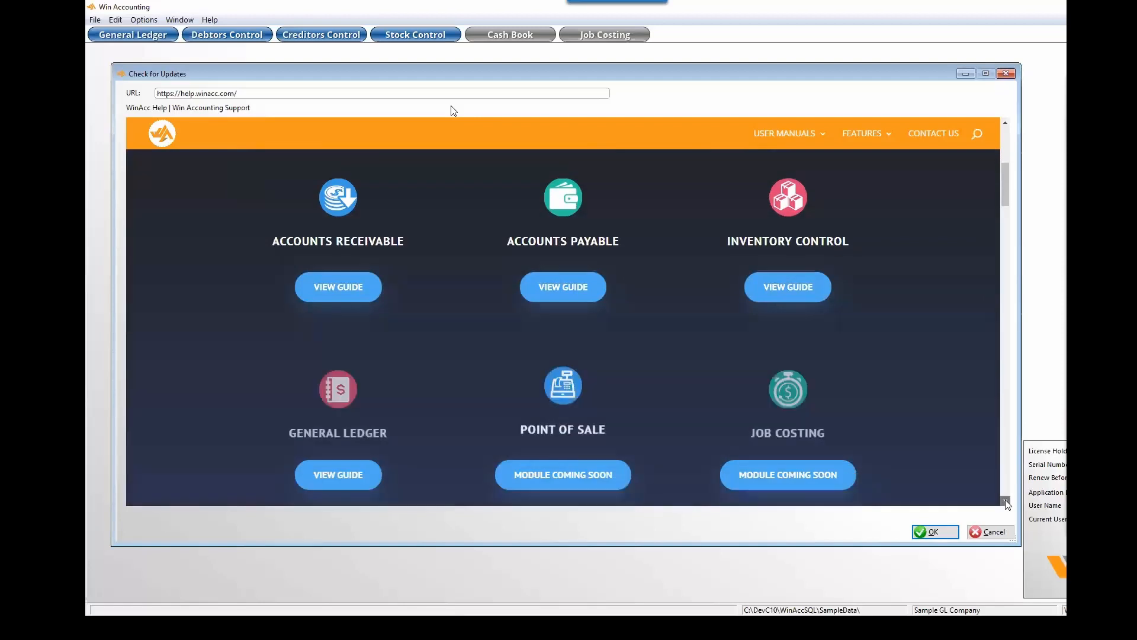
pyautogui.click(1005, 500)
pyautogui.click(1005, 501)
pyautogui.click(1006, 500)
pyautogui.click(1006, 501)
pyautogui.click(1005, 501)
pyautogui.click(1006, 500)
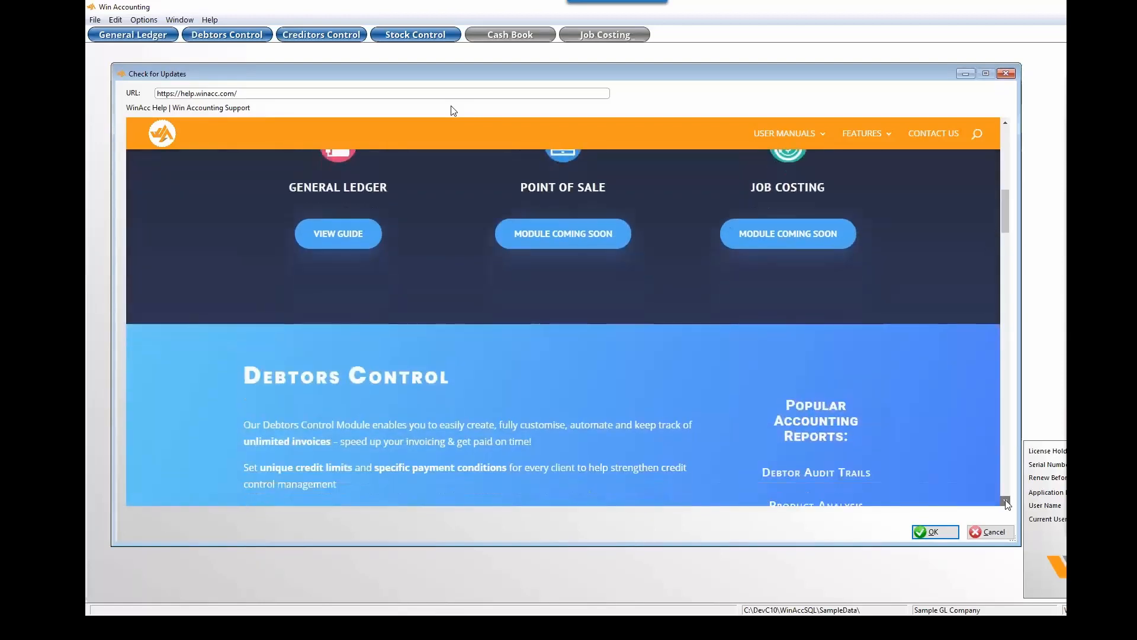
# Read the help page's Debtors Control, Creditors Control, Stock Control and General Ledger overviews with their popular reports.
pyautogui.click(1006, 501)
pyautogui.click(1006, 501)
pyautogui.click(1006, 500)
pyautogui.click(1005, 500)
pyautogui.click(1006, 500)
pyautogui.click(1006, 501)
pyautogui.click(1005, 500)
pyautogui.click(1005, 501)
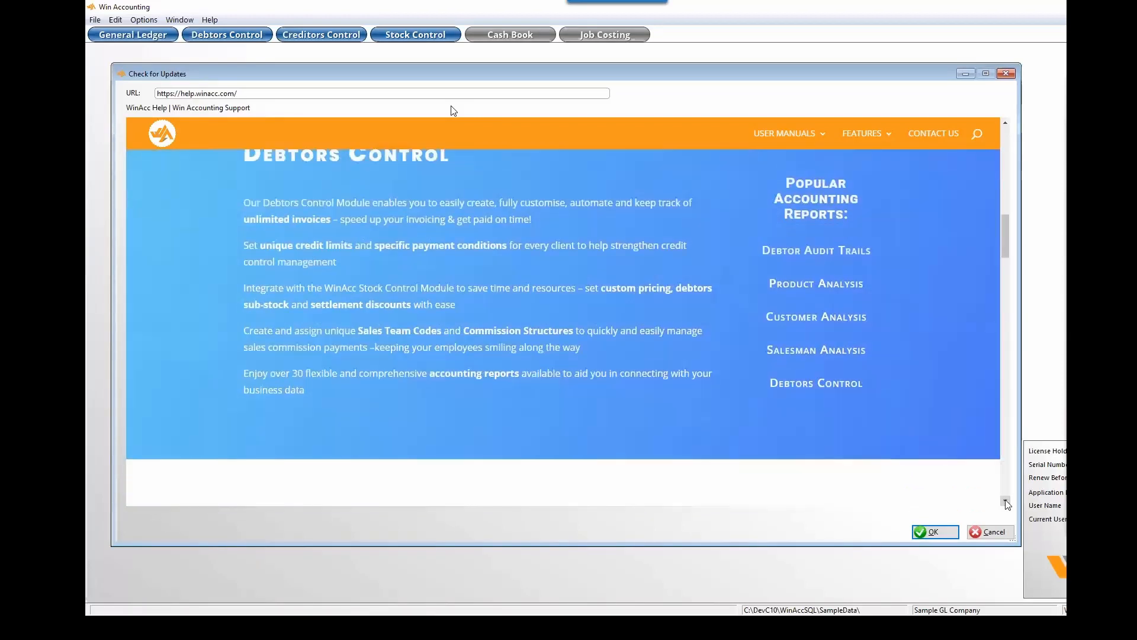
pyautogui.click(1005, 501)
pyautogui.click(1005, 500)
pyautogui.click(1006, 501)
pyautogui.click(1005, 501)
pyautogui.click(1005, 500)
pyautogui.click(1005, 501)
pyautogui.click(1005, 500)
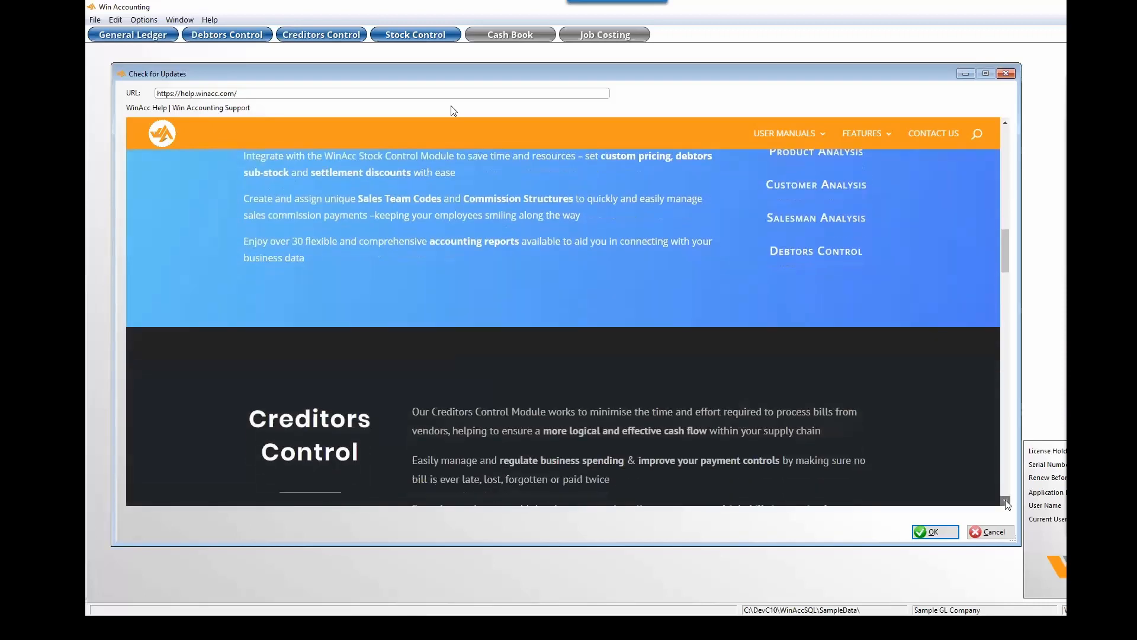
pyautogui.click(1006, 500)
pyautogui.click(1006, 500)
pyautogui.click(1006, 501)
pyautogui.click(1006, 500)
pyautogui.click(1006, 501)
pyautogui.click(1006, 500)
pyautogui.click(1006, 501)
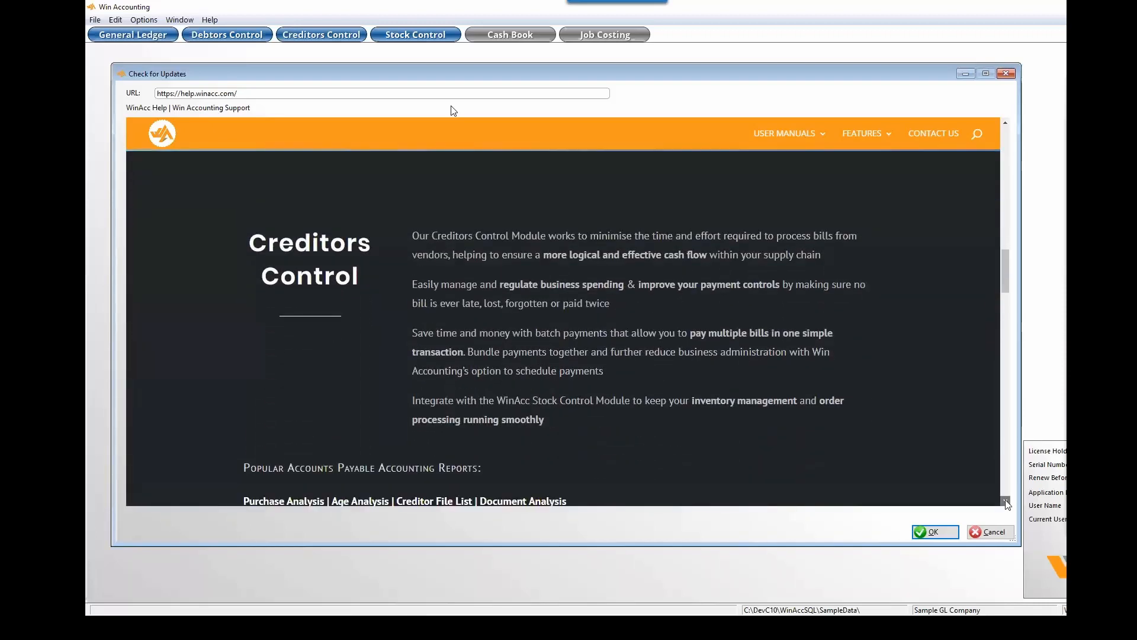
pyautogui.click(1006, 501)
pyautogui.click(1006, 501)
pyautogui.click(1006, 501)
pyautogui.click(1005, 500)
pyautogui.click(1006, 501)
pyautogui.click(1005, 501)
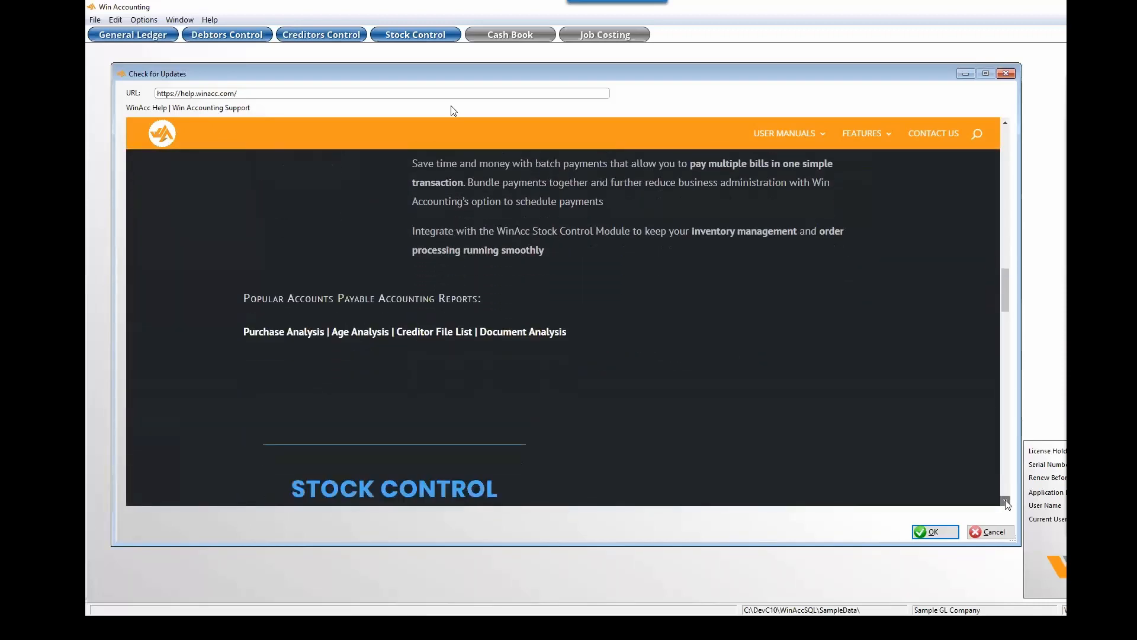
pyautogui.click(1006, 500)
pyautogui.click(1005, 501)
pyautogui.click(1005, 501)
pyautogui.click(1006, 500)
pyautogui.click(1005, 500)
pyautogui.click(1006, 501)
pyautogui.click(1005, 500)
pyautogui.click(1005, 500)
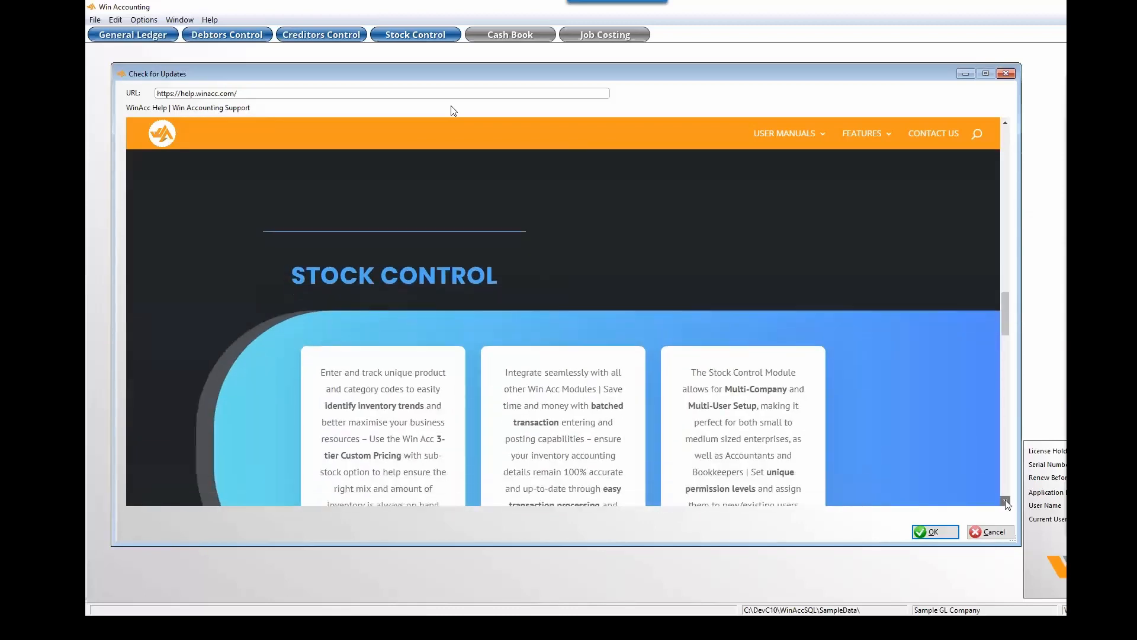
pyautogui.click(1005, 500)
pyautogui.click(1006, 500)
pyautogui.click(1006, 501)
pyautogui.click(1006, 500)
pyautogui.click(1006, 500)
pyautogui.click(1006, 500)
pyautogui.click(1006, 501)
pyautogui.click(1006, 500)
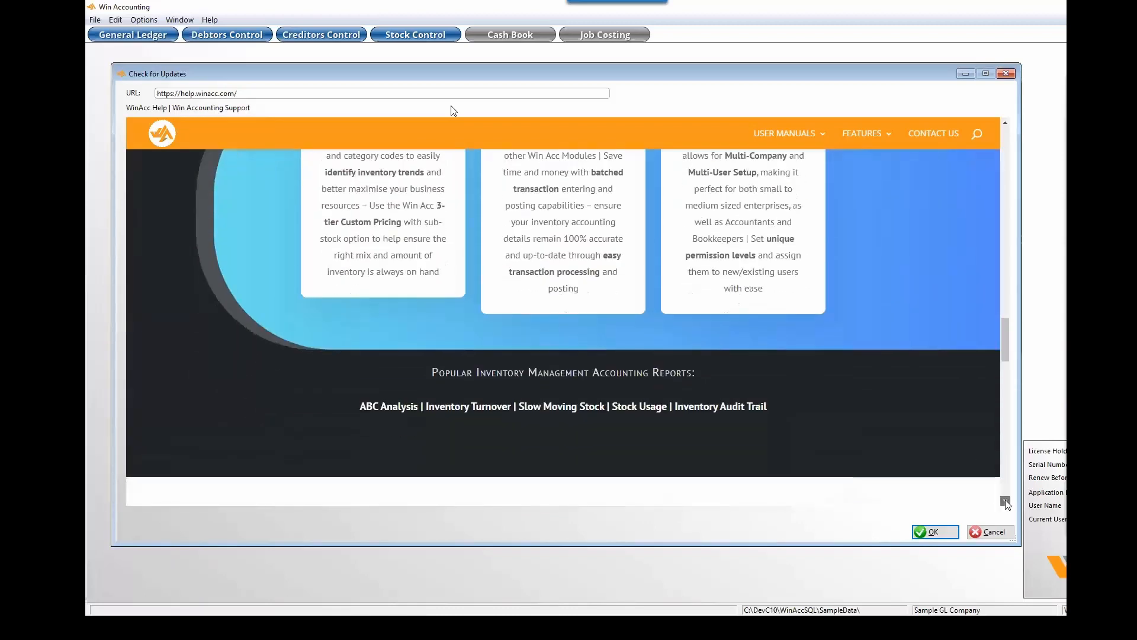
pyautogui.click(1005, 500)
pyautogui.click(1006, 501)
pyautogui.click(1006, 500)
pyautogui.click(1005, 500)
pyautogui.click(1005, 500)
pyautogui.click(1006, 500)
pyautogui.click(1006, 501)
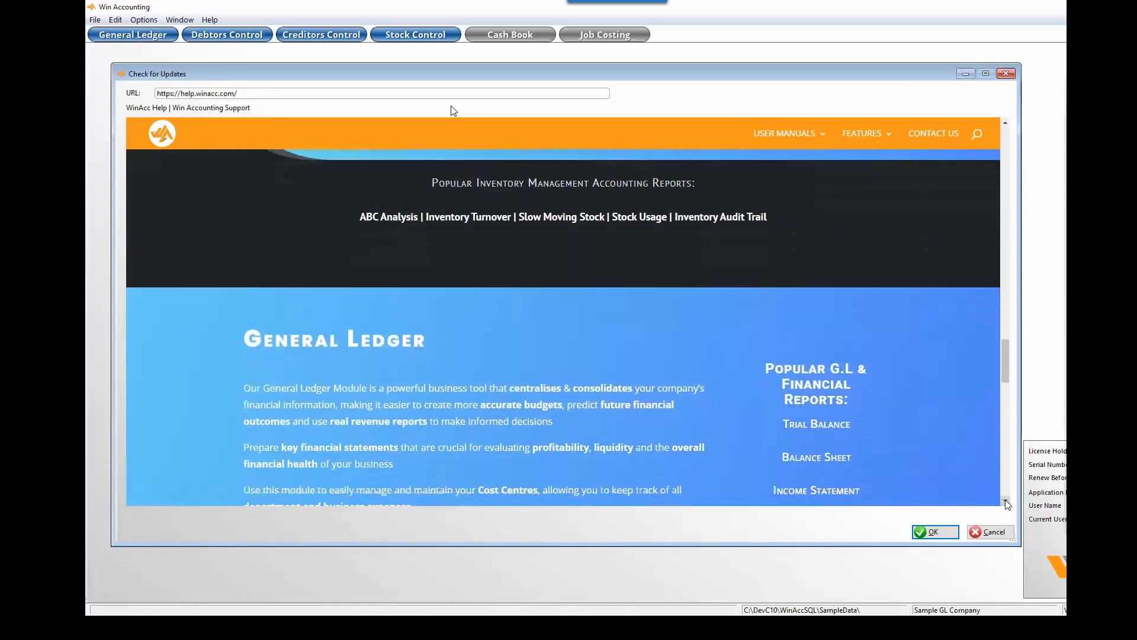
pyautogui.click(1006, 501)
pyautogui.click(1006, 500)
pyautogui.click(1005, 500)
pyautogui.click(1005, 500)
pyautogui.click(1005, 500)
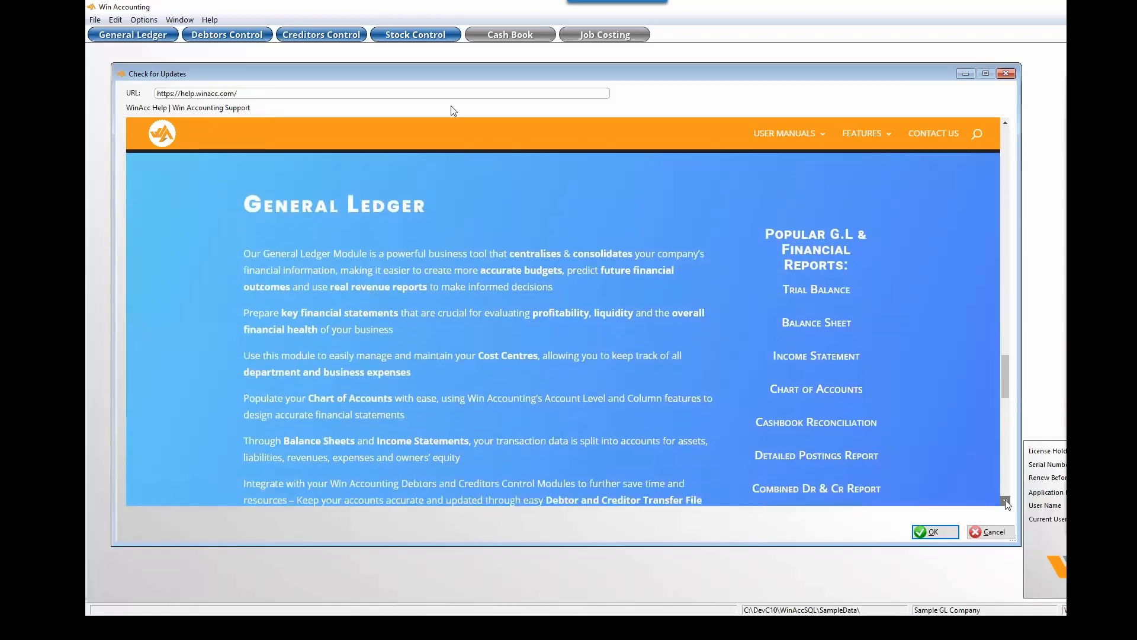
pyautogui.click(1006, 501)
pyautogui.click(1006, 500)
pyautogui.click(1006, 500)
pyautogui.click(1006, 501)
pyautogui.click(1006, 500)
pyautogui.click(1005, 501)
pyautogui.click(1006, 500)
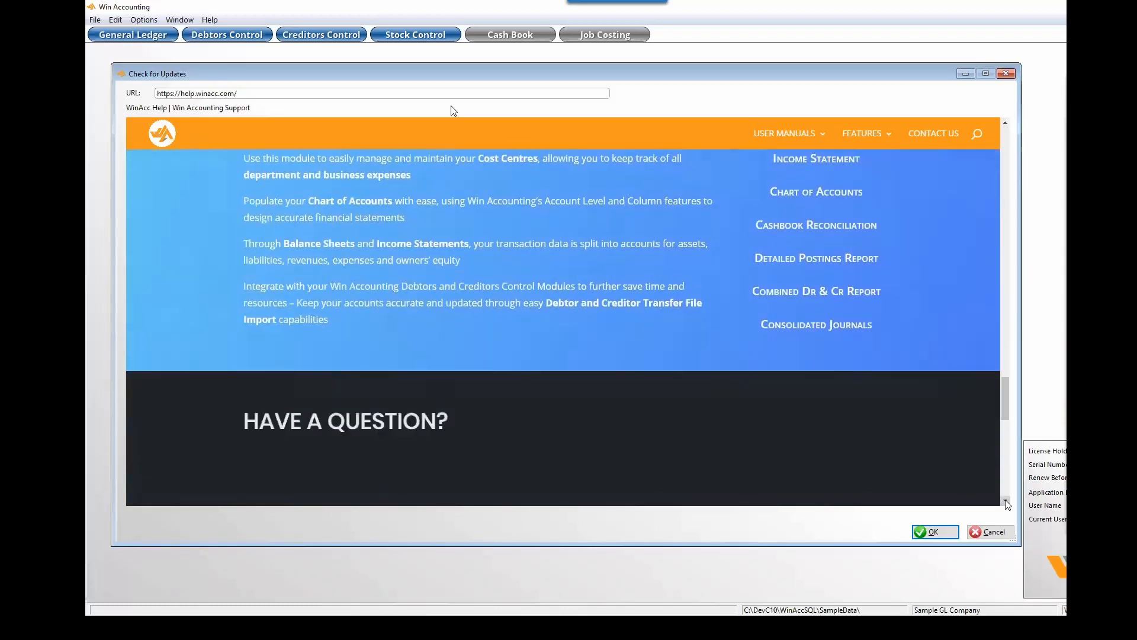
# Examine the question form and the support resources subscription section at the end of the help page.
pyautogui.click(1006, 500)
pyautogui.click(1006, 501)
pyautogui.click(1006, 501)
pyautogui.click(1006, 501)
pyautogui.click(1006, 501)
pyautogui.click(1006, 500)
pyautogui.click(1006, 500)
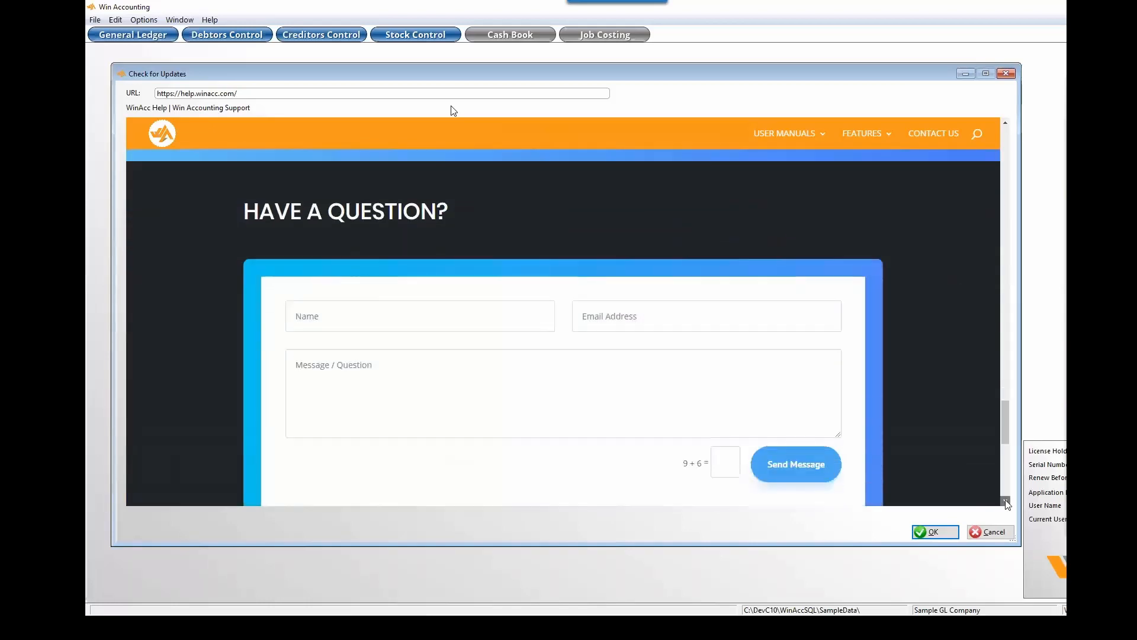
pyautogui.click(1006, 500)
pyautogui.click(1005, 501)
pyautogui.click(1006, 500)
pyautogui.click(1005, 501)
pyautogui.click(1005, 501)
pyautogui.click(1006, 501)
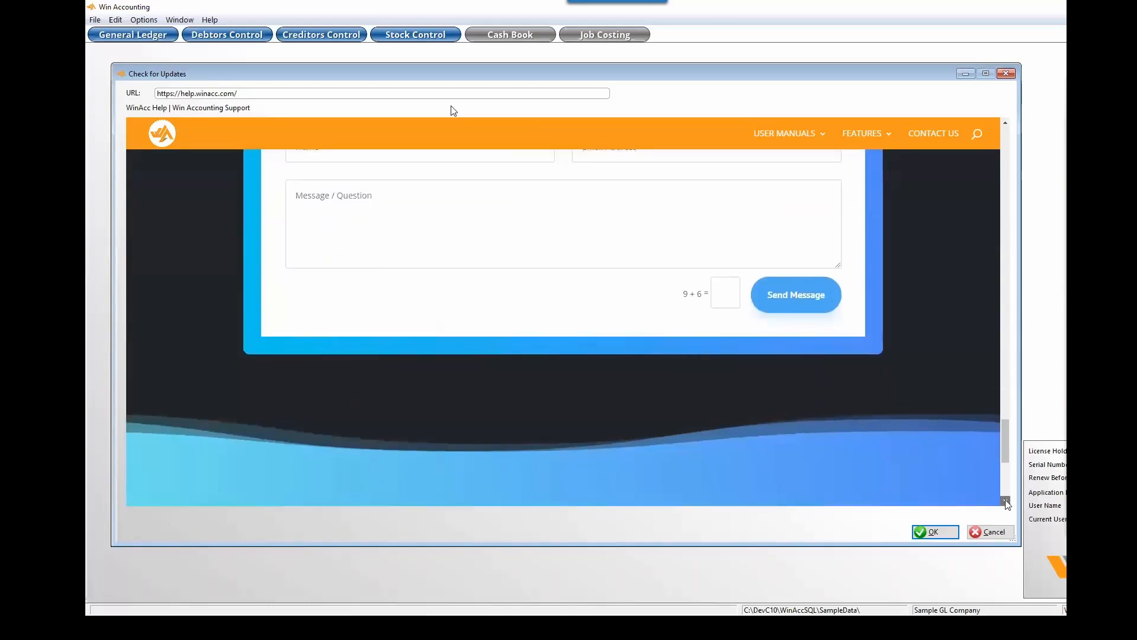
pyautogui.click(1006, 501)
pyautogui.click(1006, 500)
pyautogui.click(1006, 500)
pyautogui.click(1005, 500)
pyautogui.click(1005, 501)
pyautogui.click(1005, 500)
pyautogui.click(1005, 500)
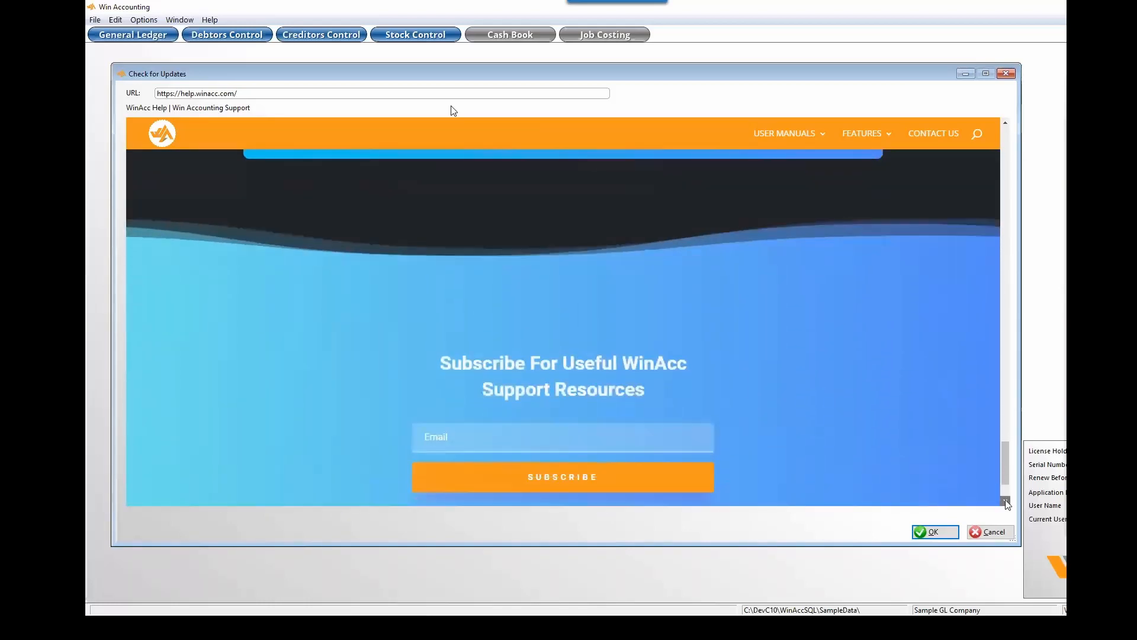
pyautogui.click(1006, 500)
pyautogui.click(1006, 501)
pyautogui.click(1005, 500)
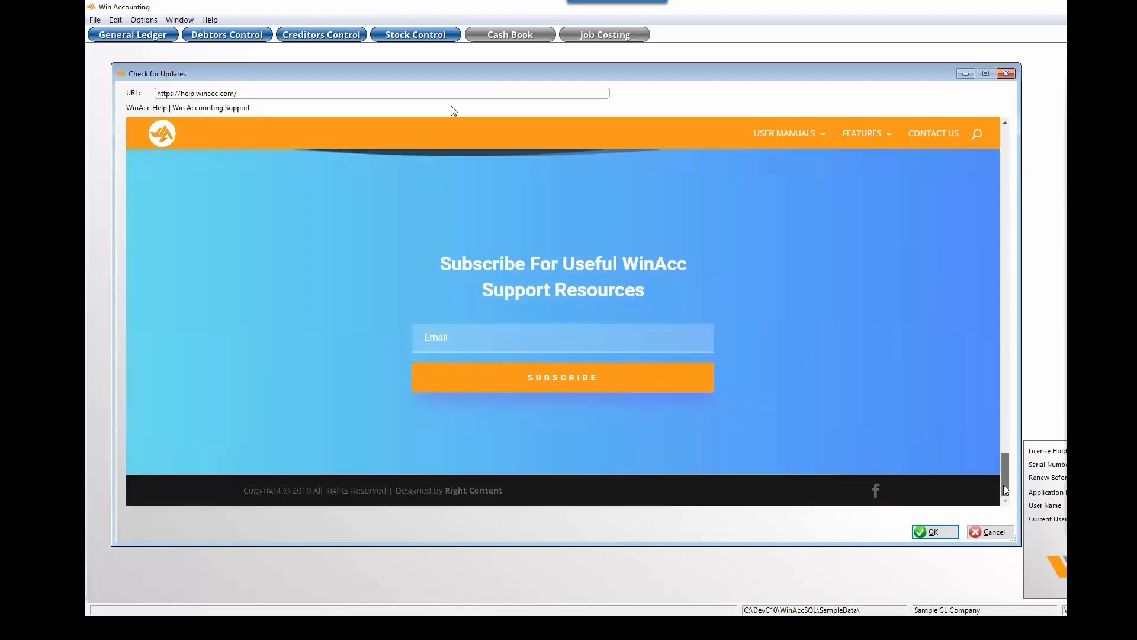
# Open the Accounts Receivable guide and read its Debtors Control quick start guide down to the Enter & Post Transactions Tab section.
pyautogui.moveTo(1005, 489); pyautogui.dragTo(1005, 193)
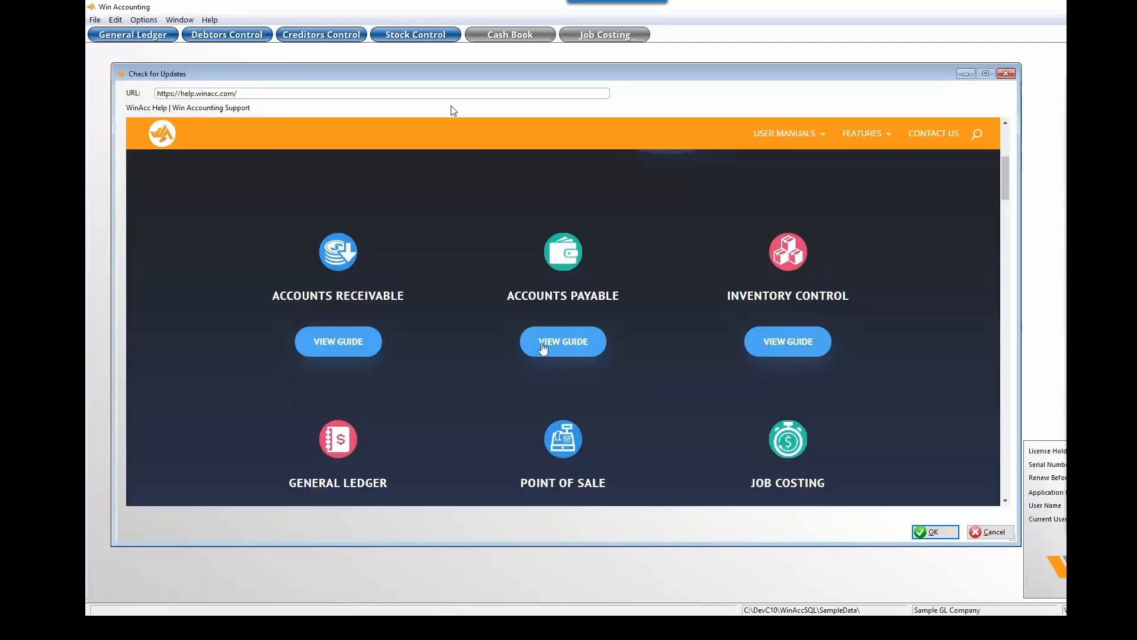
pyautogui.click(340, 347)
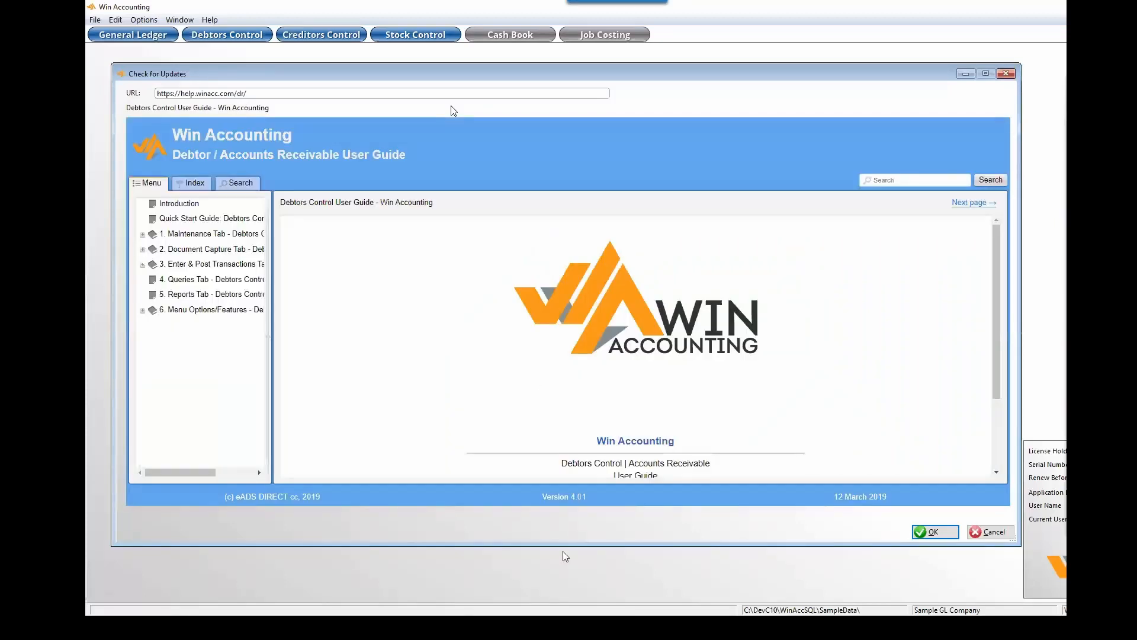
pyautogui.moveTo(564, 546); pyautogui.dragTo(563, 587)
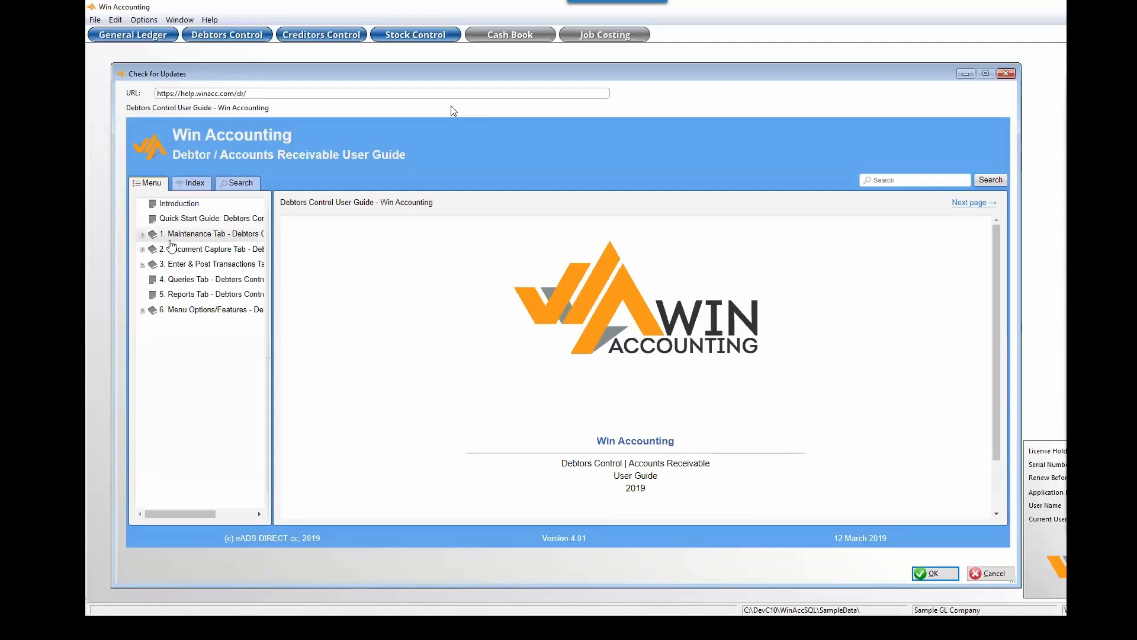
pyautogui.click(171, 219)
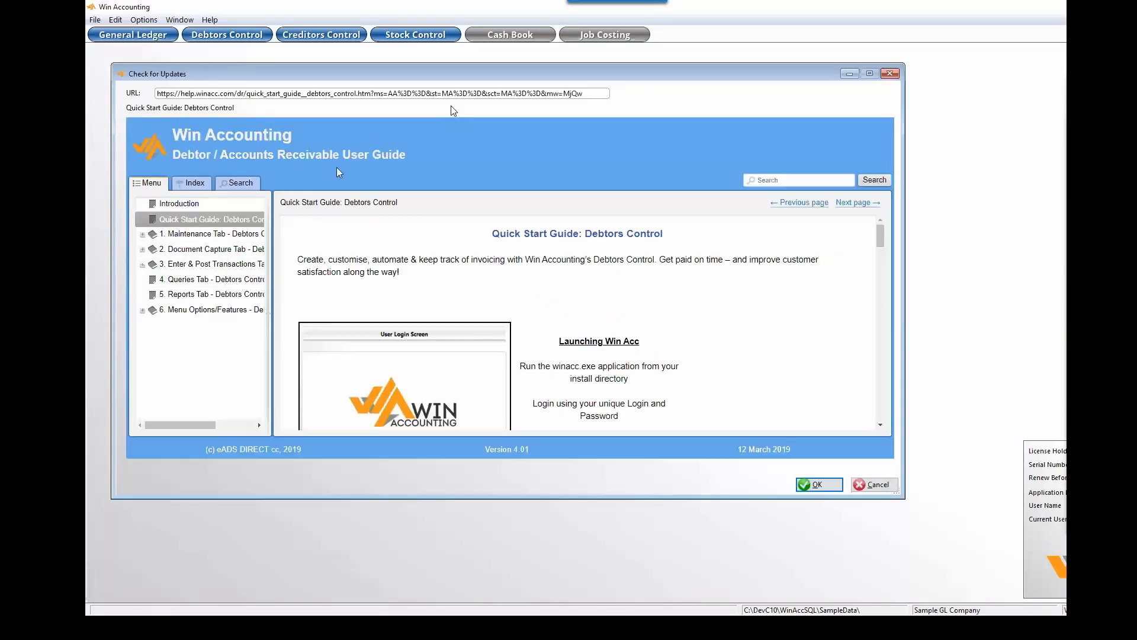
pyautogui.moveTo(880, 234); pyautogui.dragTo(906, 356)
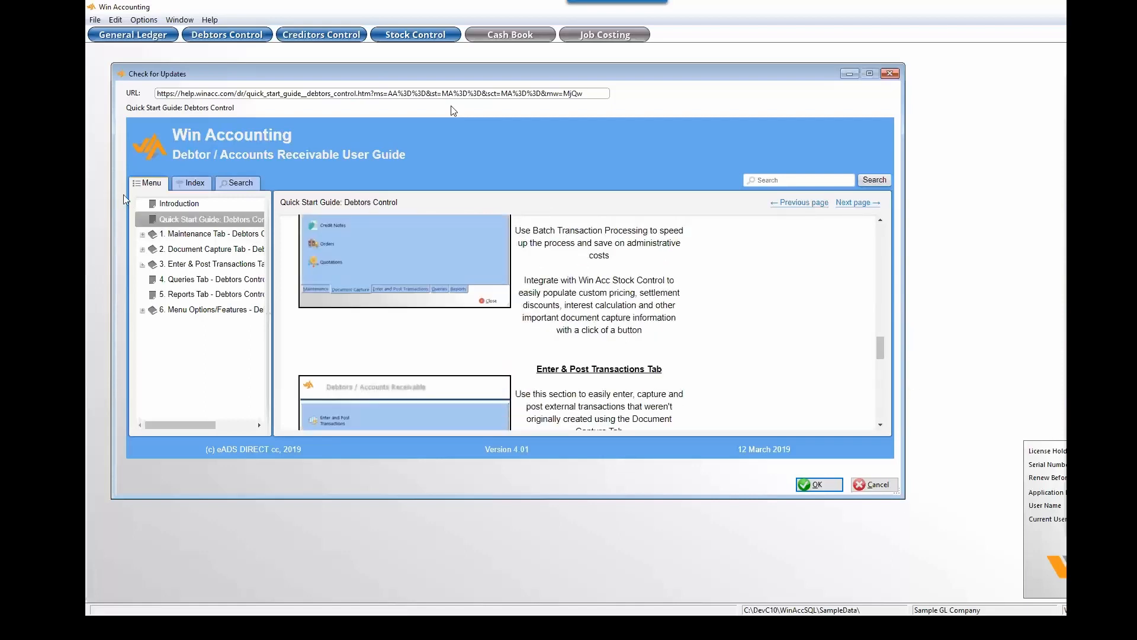
# Leave the online user guide and open the list of email profiles from within Debtors Control.
pyautogui.click(875, 485)
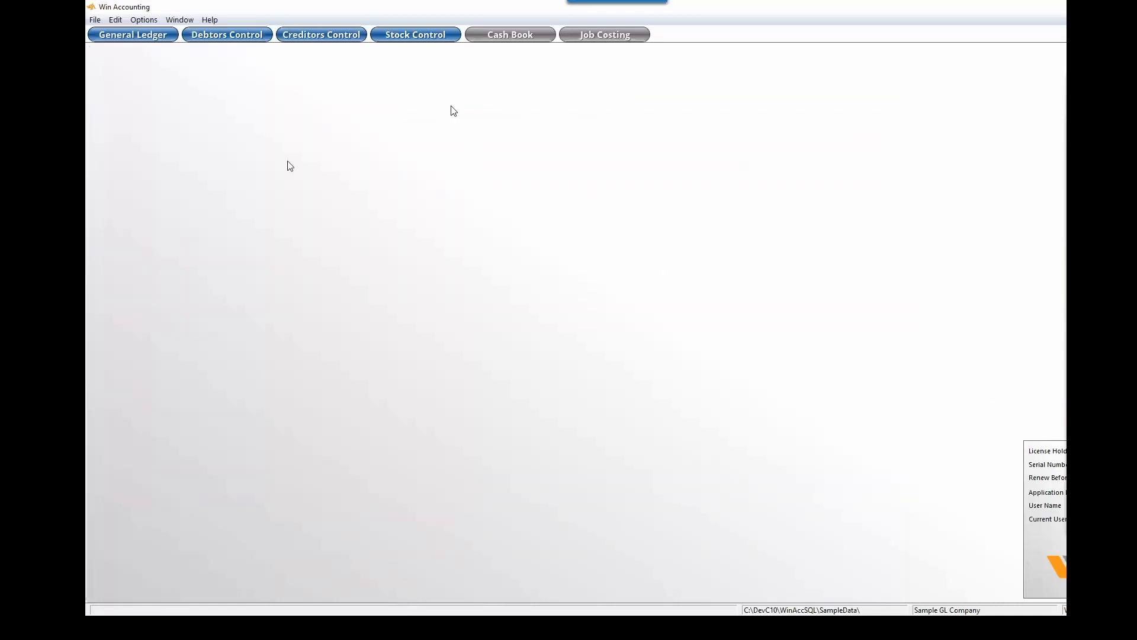
pyautogui.click(227, 35)
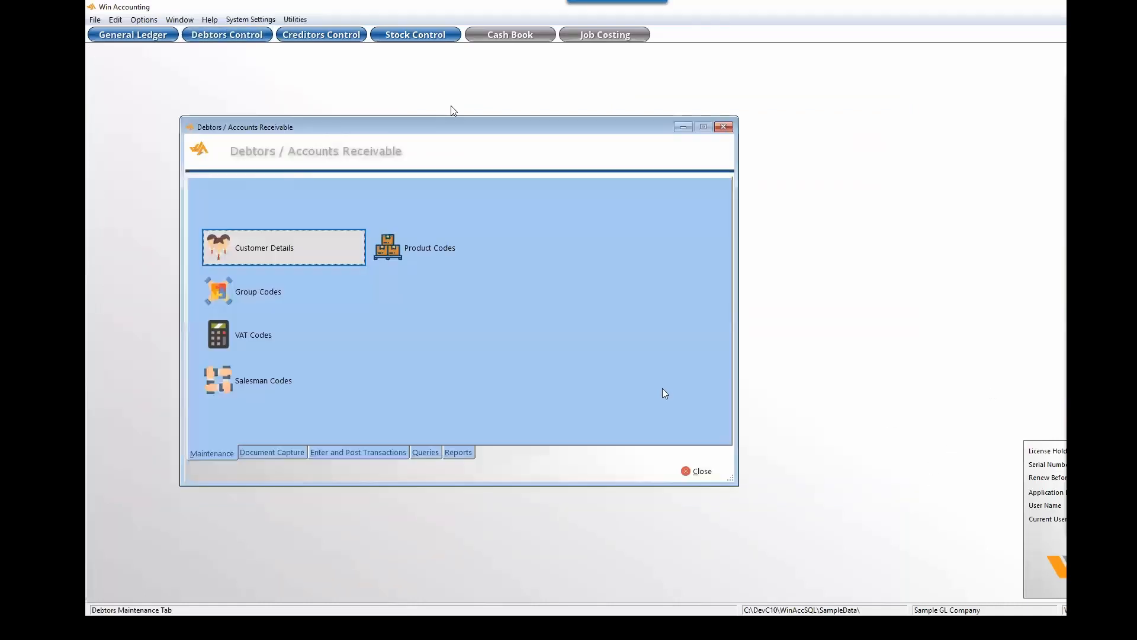
pyautogui.click(230, 20)
pyautogui.moveTo(179, 23)
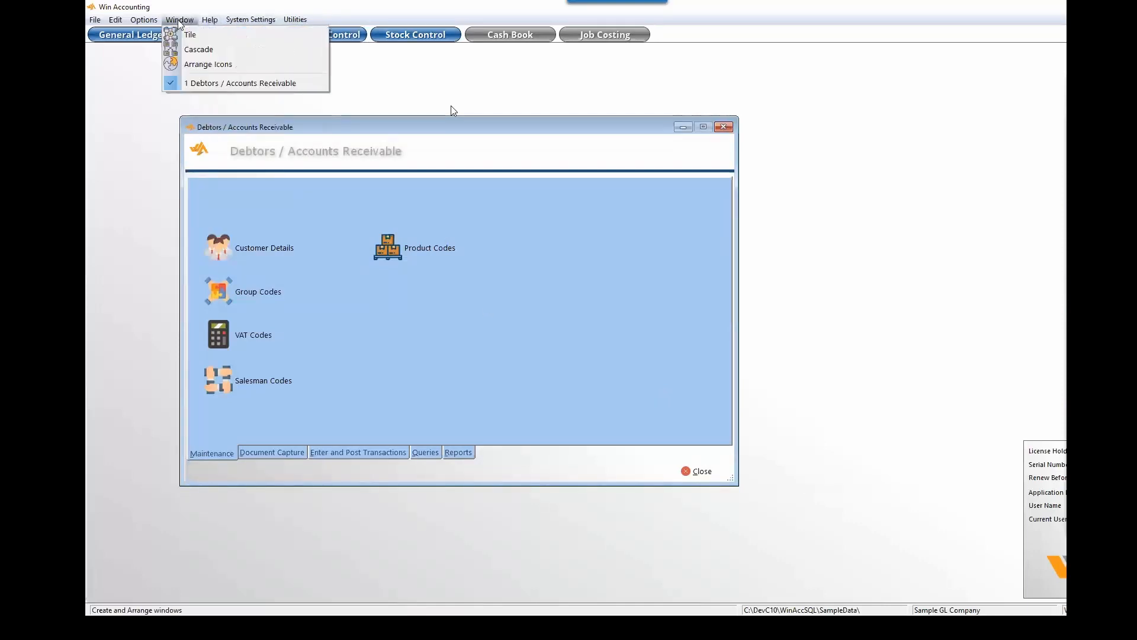
pyautogui.moveTo(144, 20)
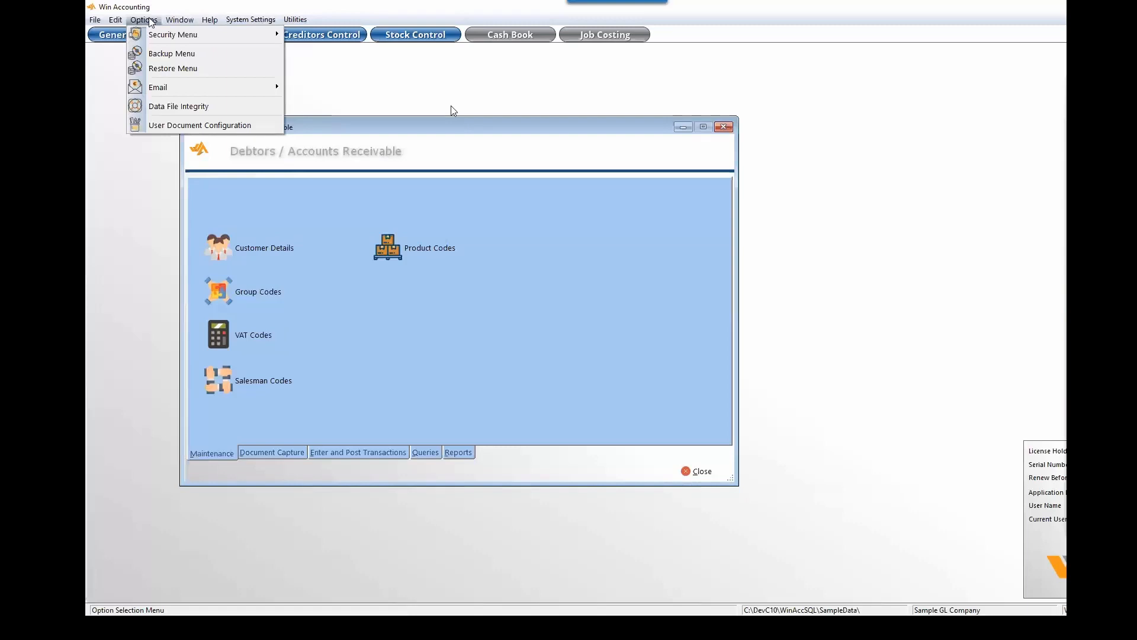
pyautogui.moveTo(168, 86)
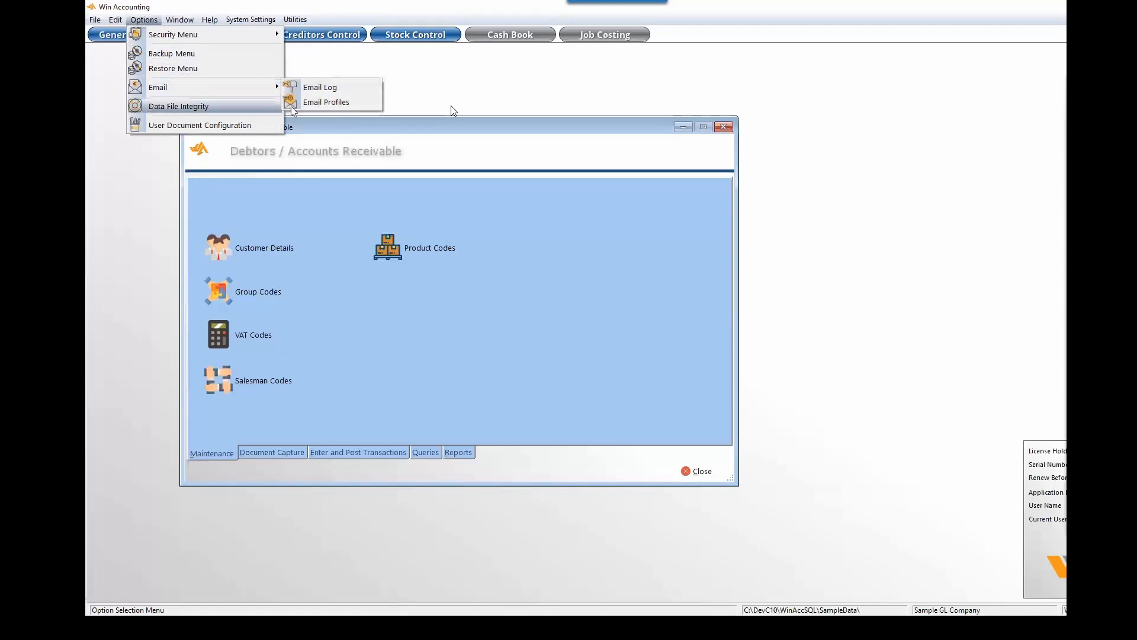
pyautogui.click(320, 105)
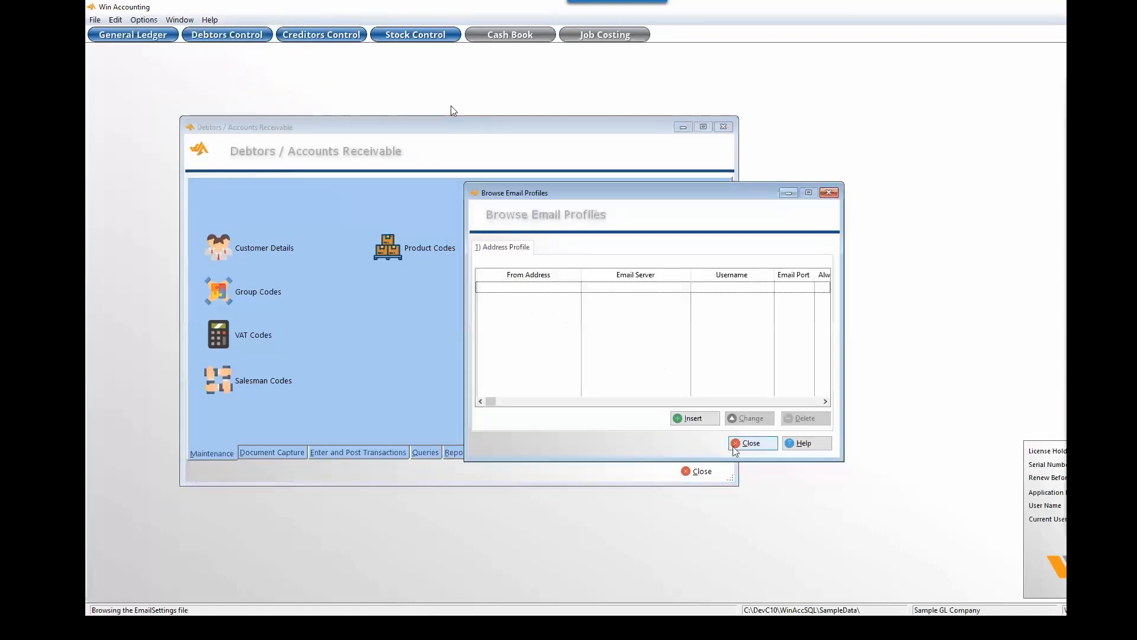
# Examine the blank settings form for a new email profile, cancel it and close the open windows.
pyautogui.click(694, 418)
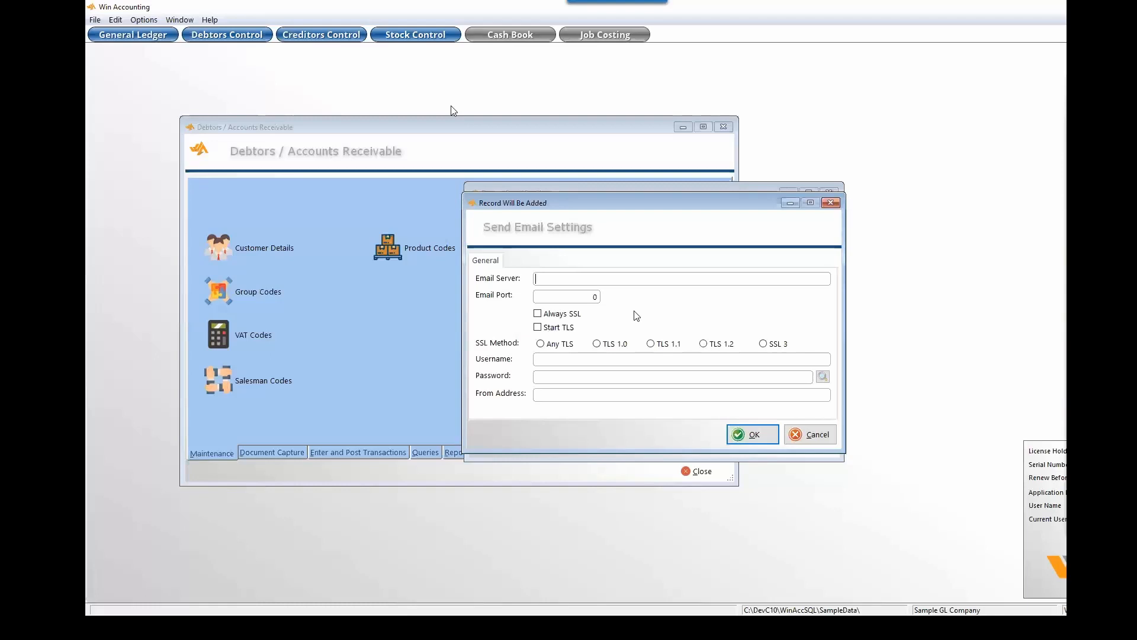
pyautogui.click(812, 433)
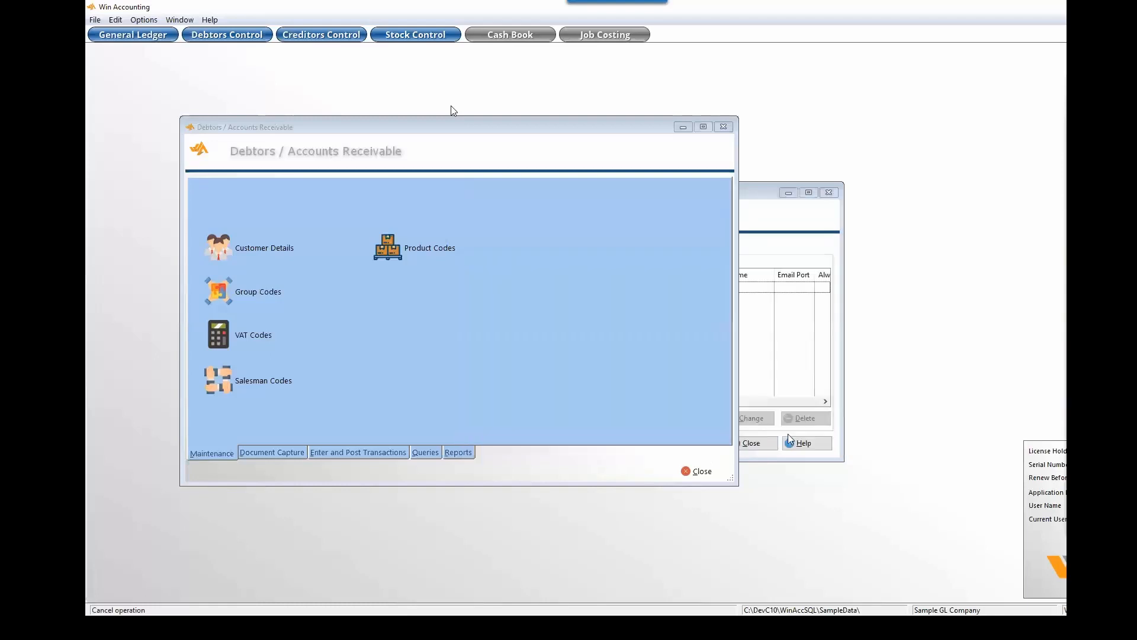
pyautogui.click(699, 470)
pyautogui.click(747, 443)
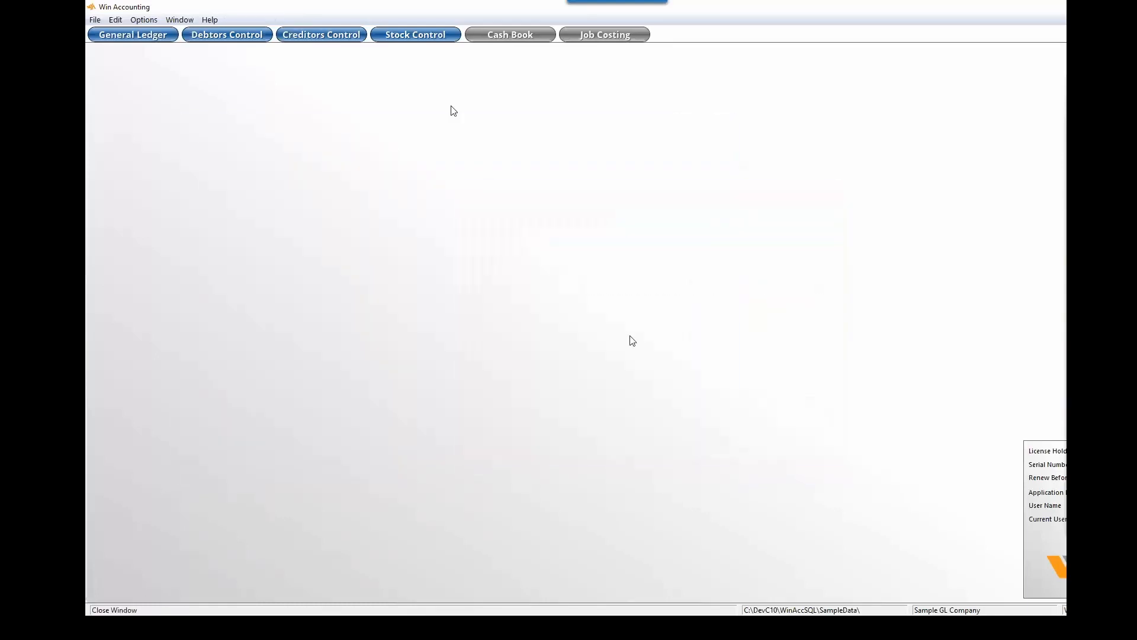
# Switch the working company to the first one in the company list.
pyautogui.click(97, 19)
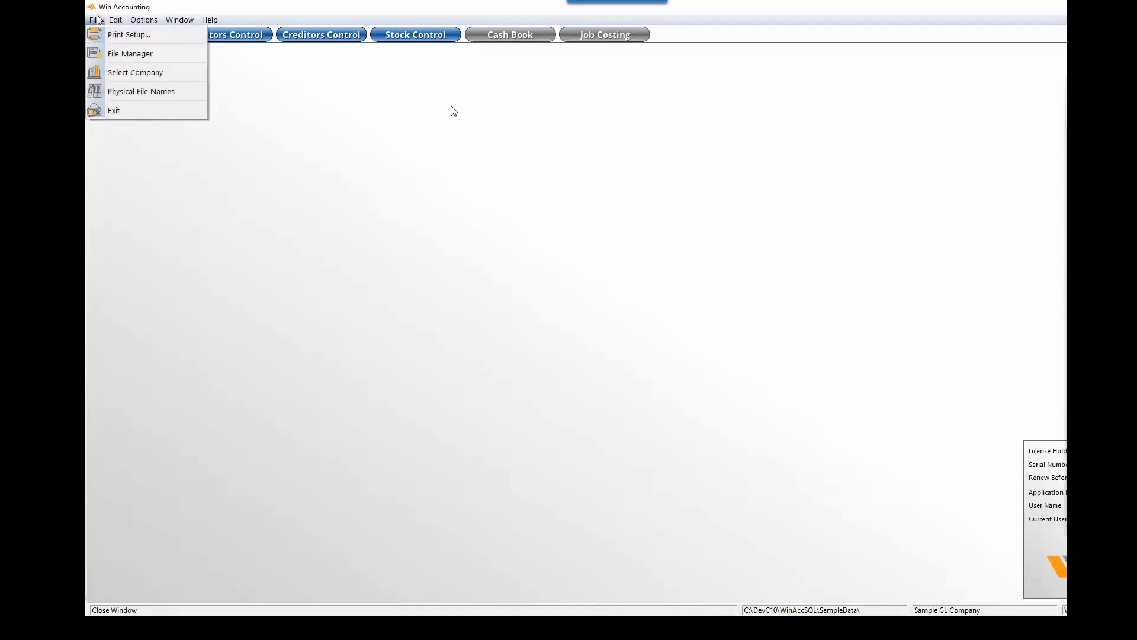
pyautogui.click(119, 73)
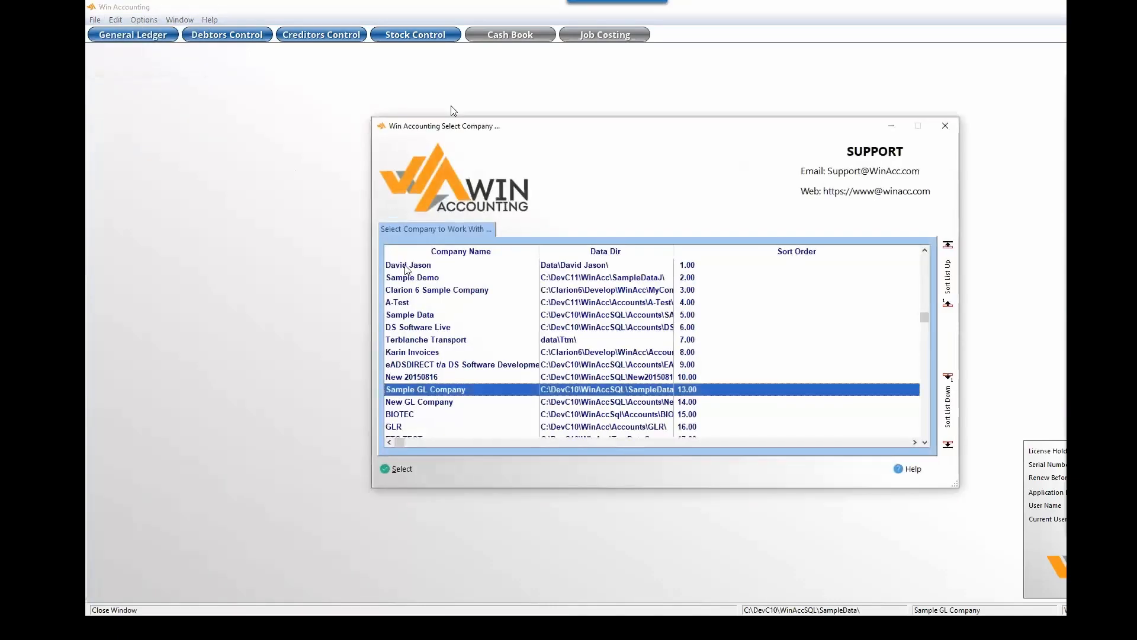
pyautogui.doubleClick(407, 270)
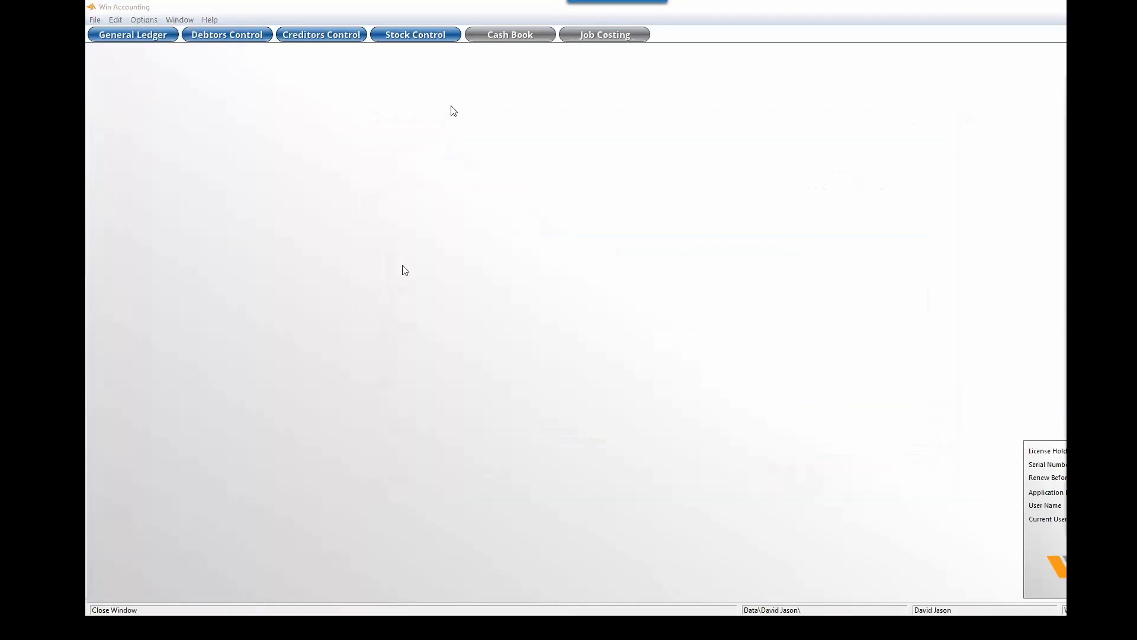
# Open this company's email profiles and examine the send settings of the profile using the mail.edelivery.winacc.com server.
pyautogui.click(146, 22)
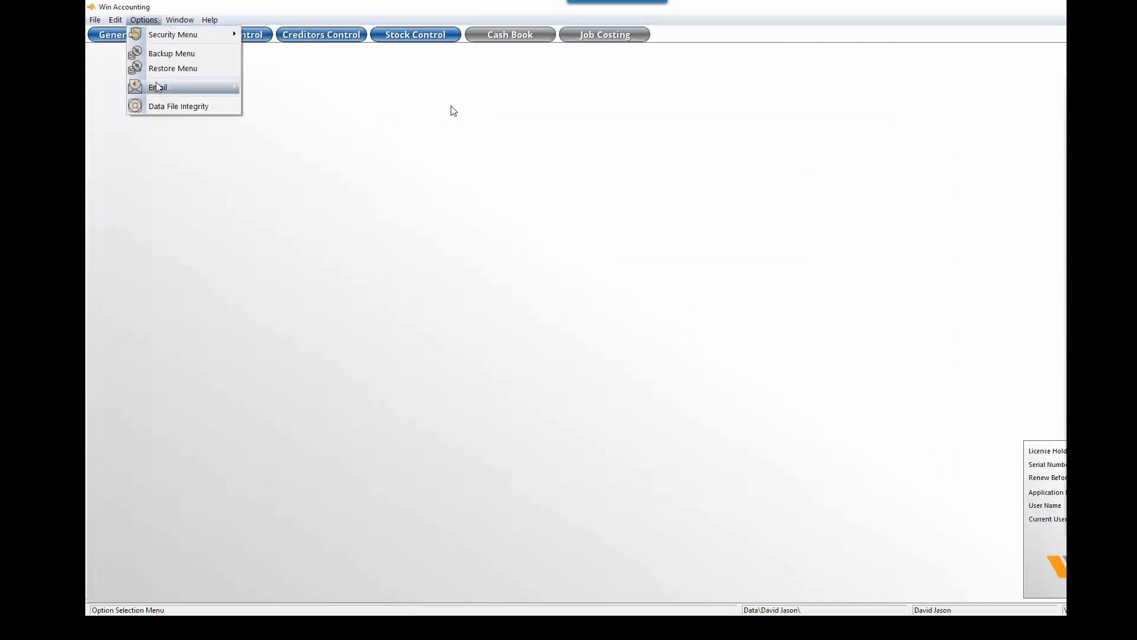
pyautogui.moveTo(196, 87)
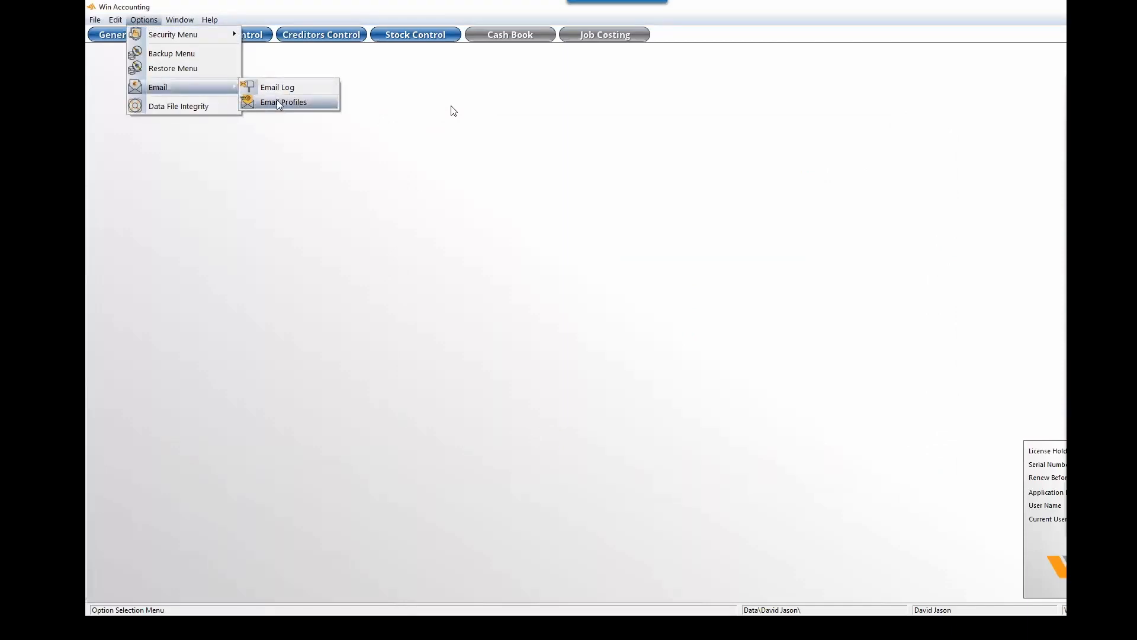
pyautogui.click(279, 102)
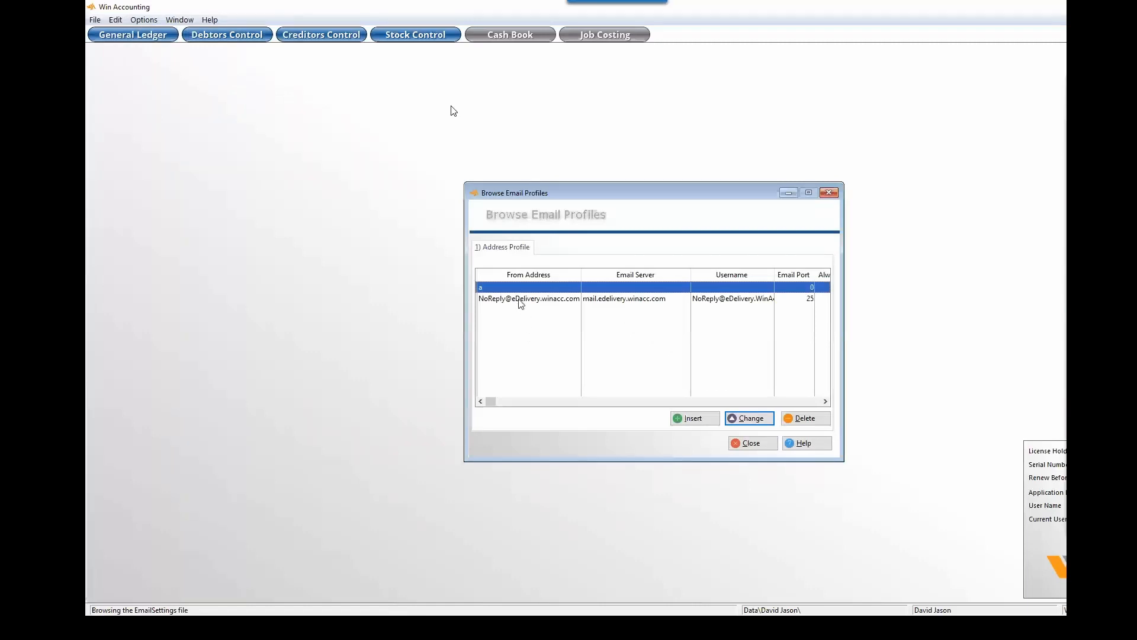
pyautogui.click(520, 299)
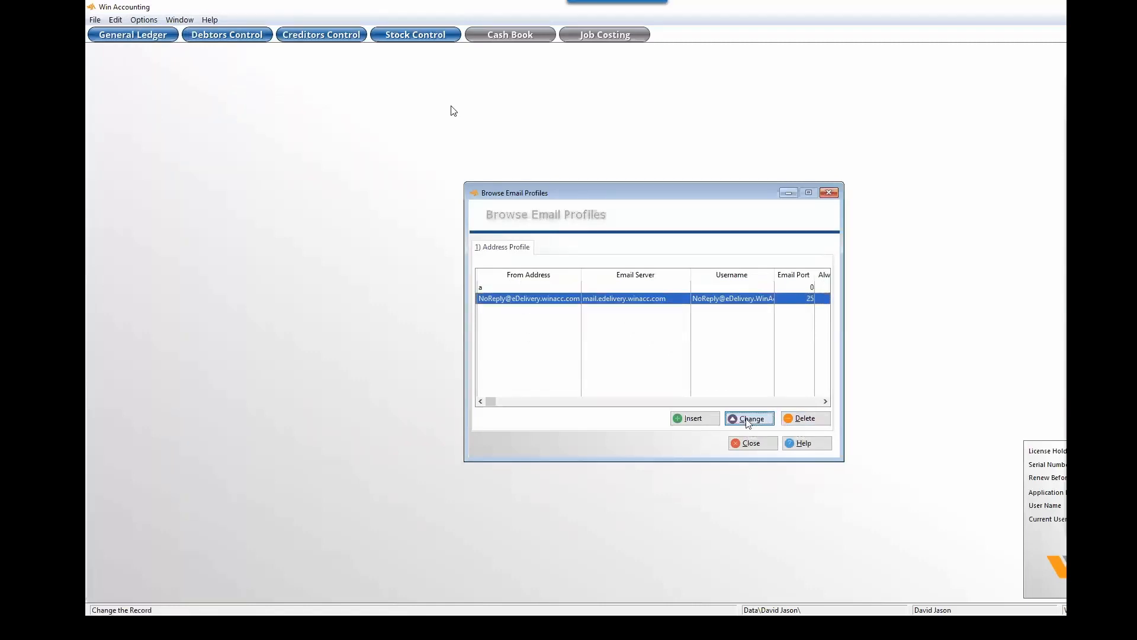
pyautogui.click(747, 420)
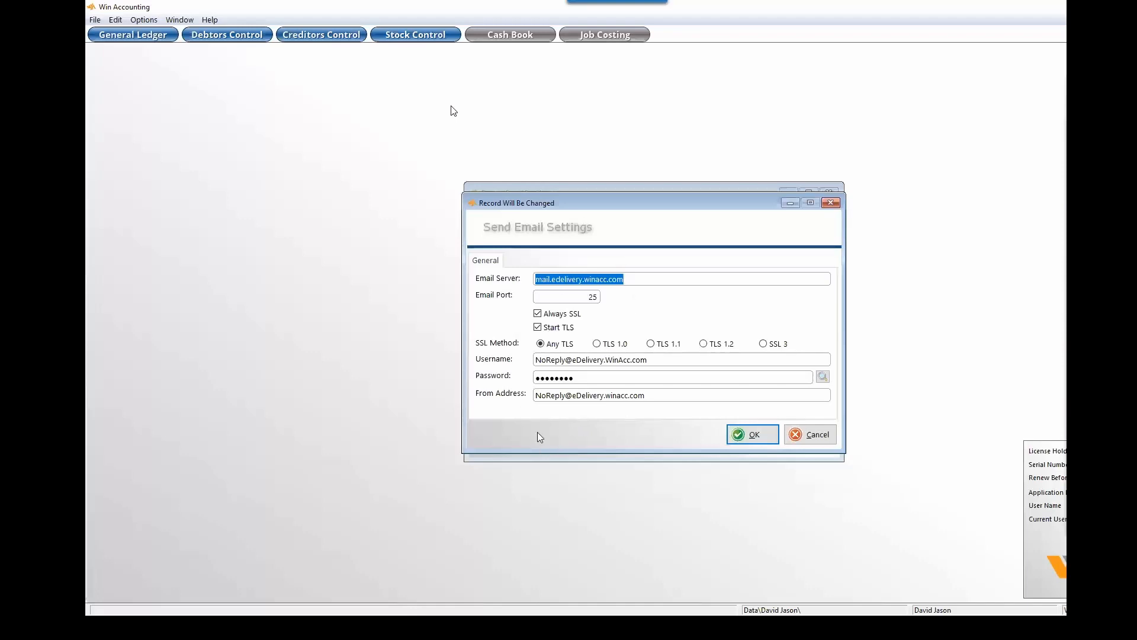
pyautogui.click(810, 441)
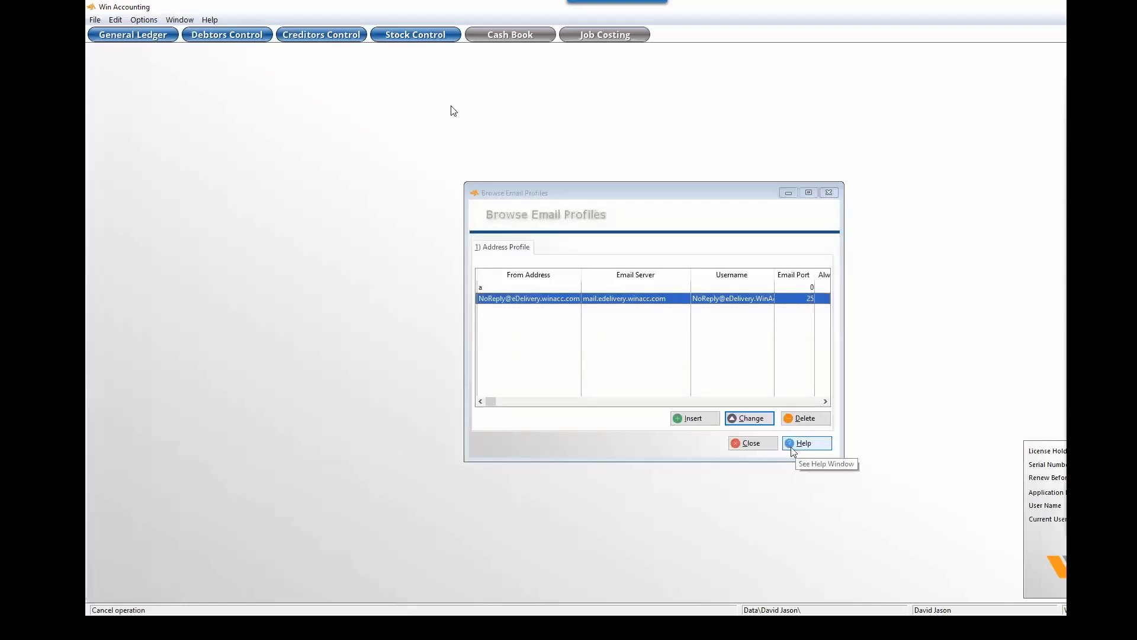
pyautogui.click(742, 448)
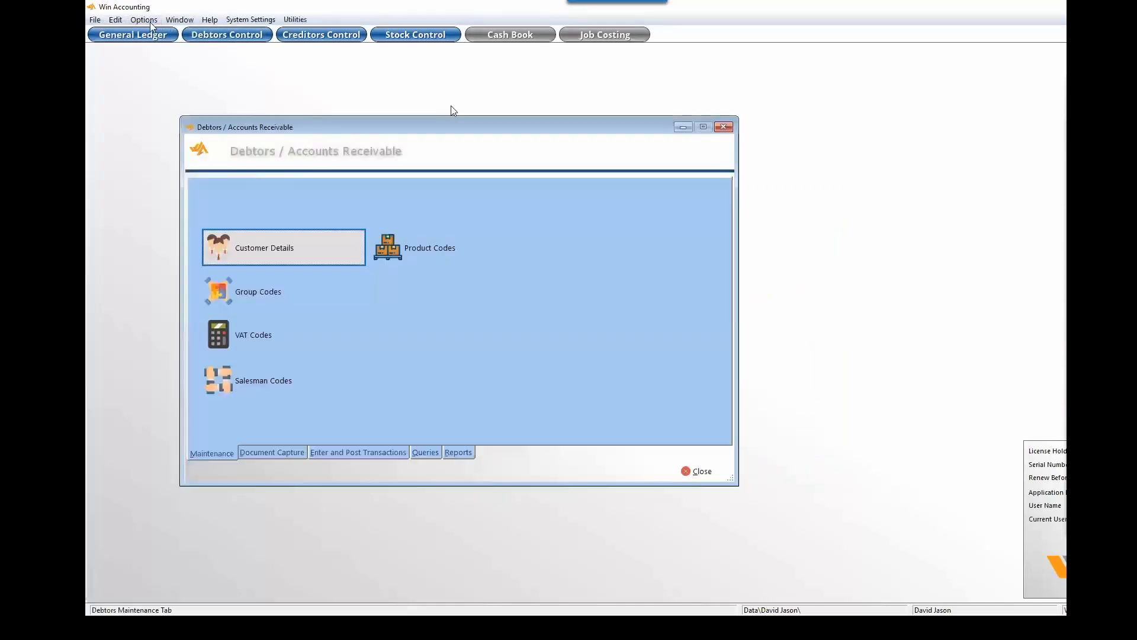
# Open the user document configuration for Debtors and examine the document outputs defined for the current login.
pyautogui.click(148, 22)
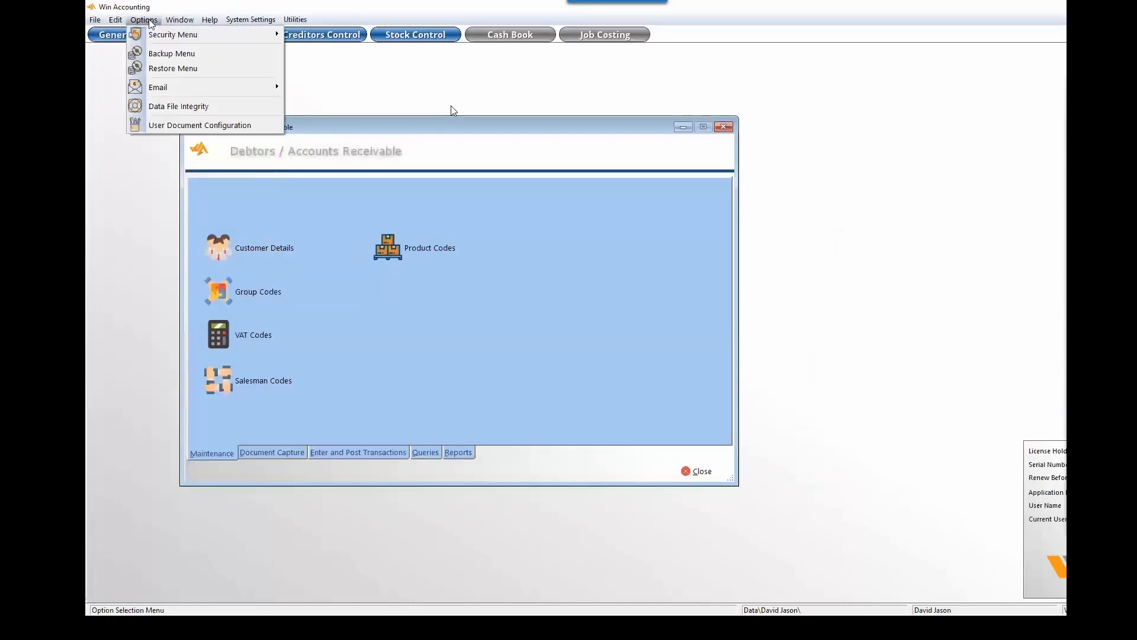
pyautogui.click(163, 125)
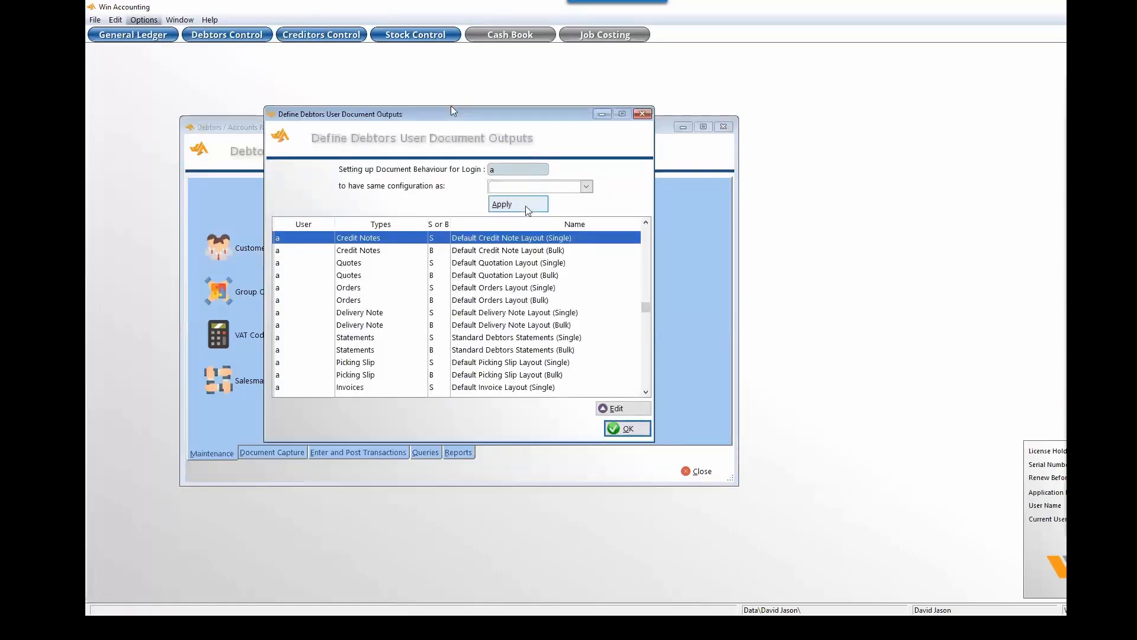
pyautogui.click(503, 169)
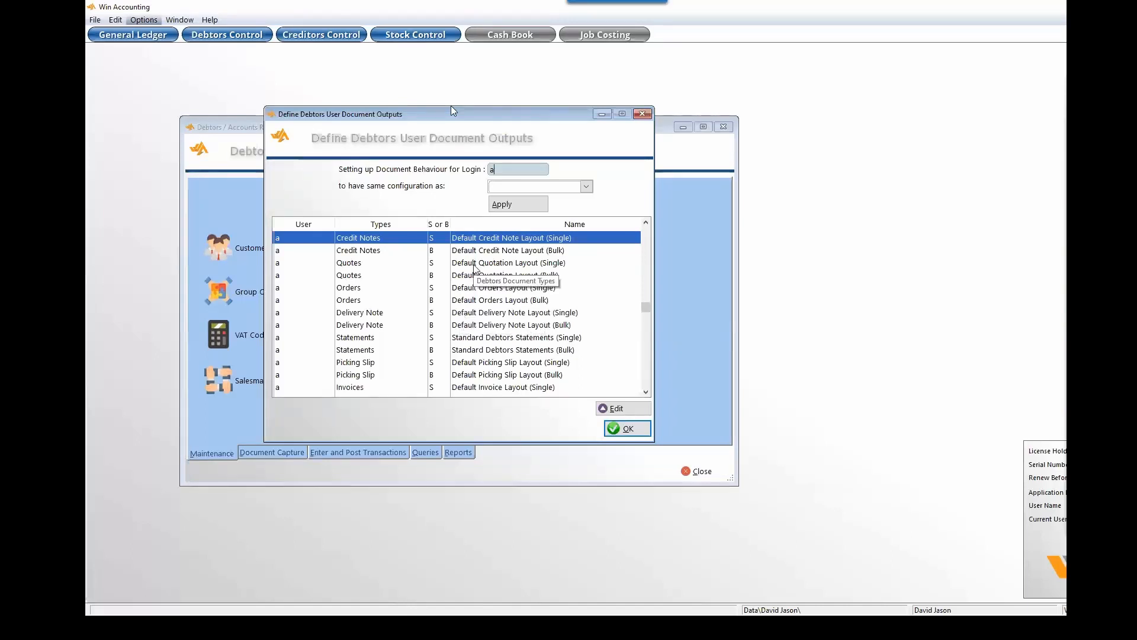
# Edit the Default Invoice Layout (Single) document settings, setting the output type to Preview and selecting the layout name text.
pyautogui.doubleClick(474, 387)
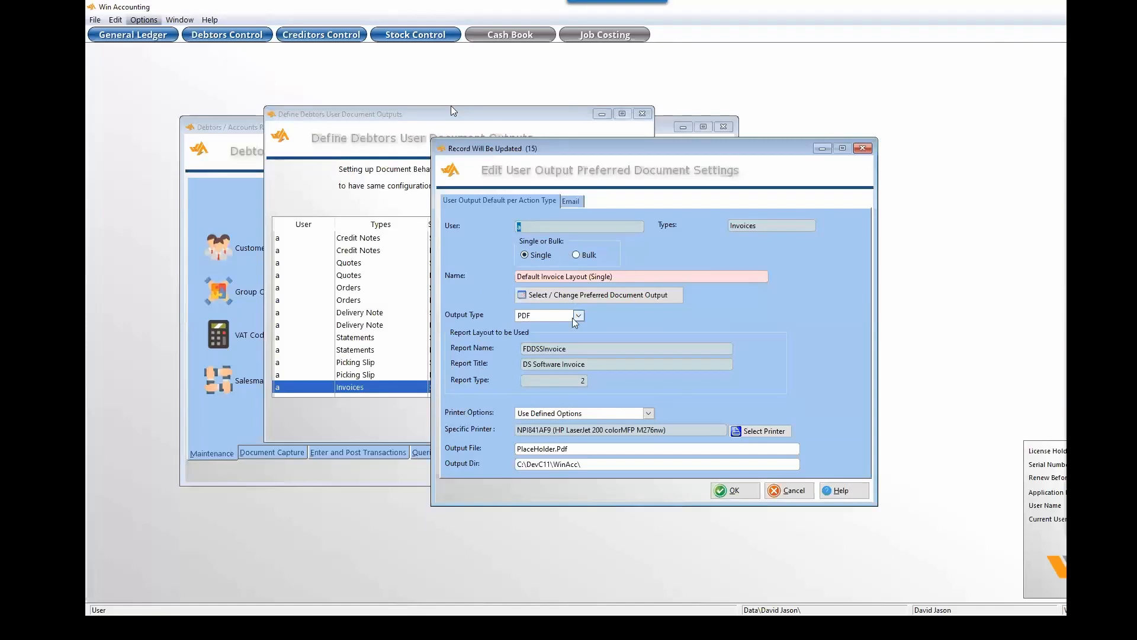
pyautogui.click(537, 316)
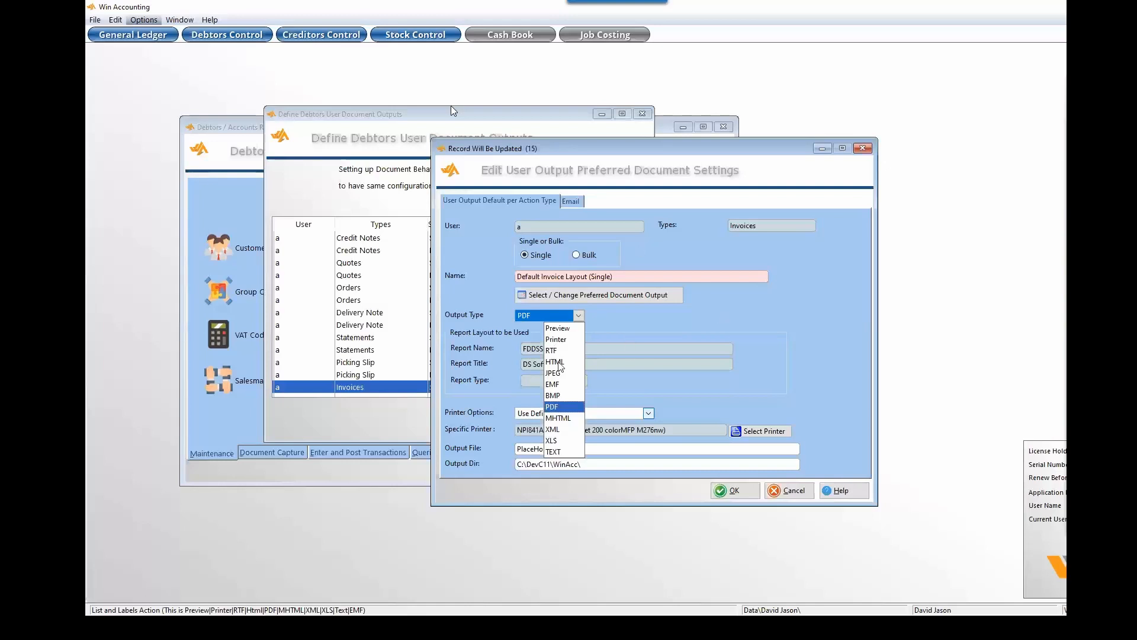
pyautogui.click(557, 329)
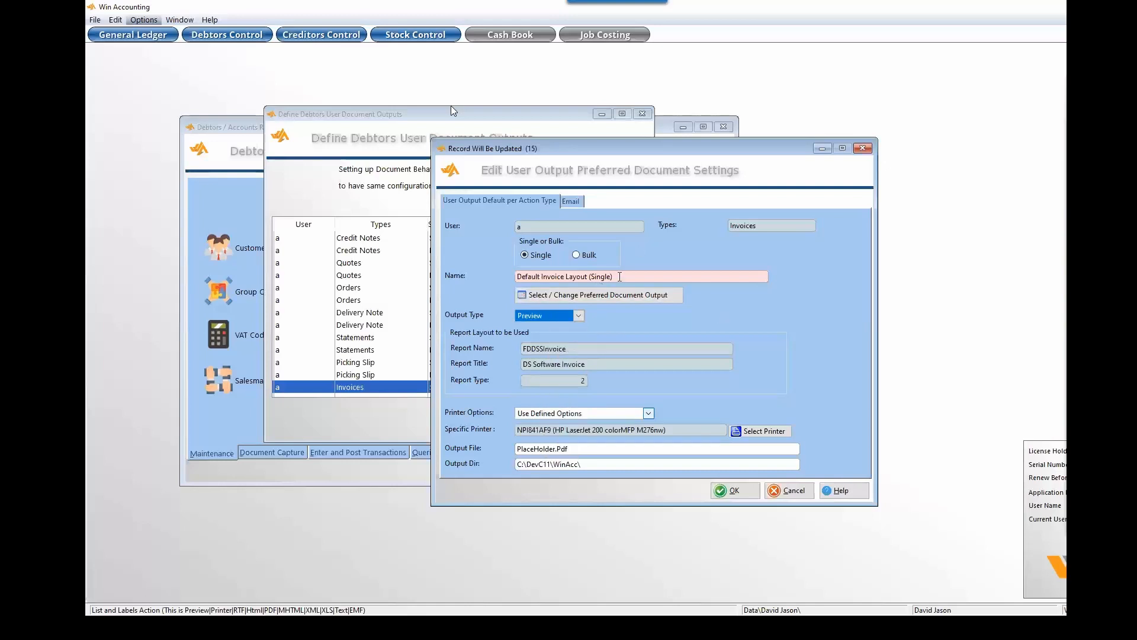
pyautogui.moveTo(617, 277); pyautogui.dragTo(481, 269)
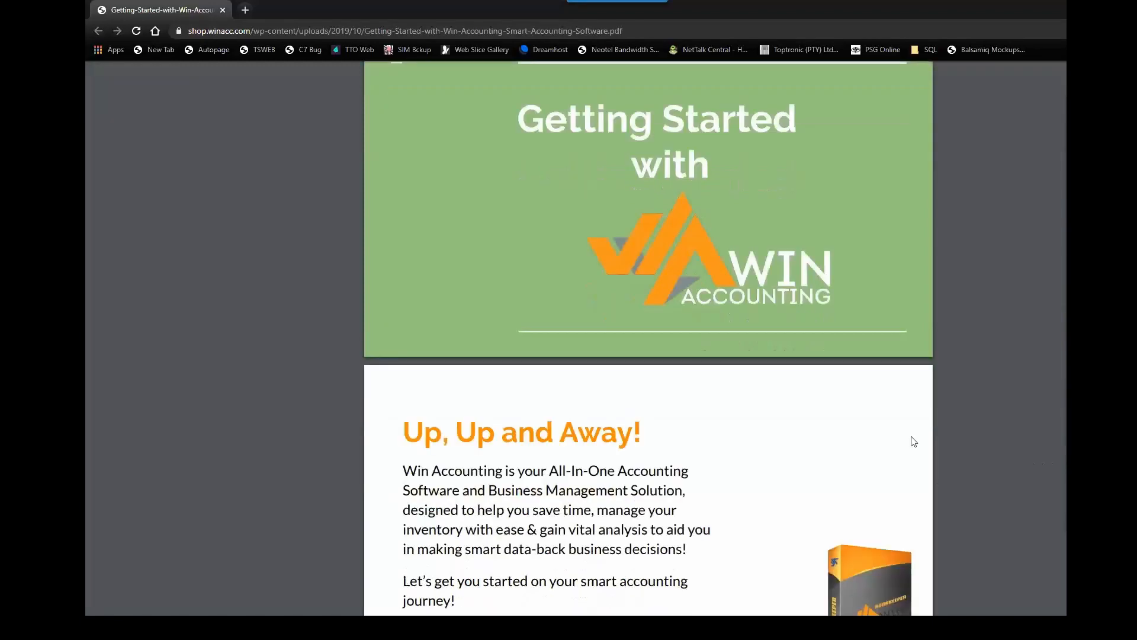
# Read the Getting Started with Win Accounting PDF in the browser from the cover through the Modifying your Login Details section.
pyautogui.scroll(-9, 914, 441)
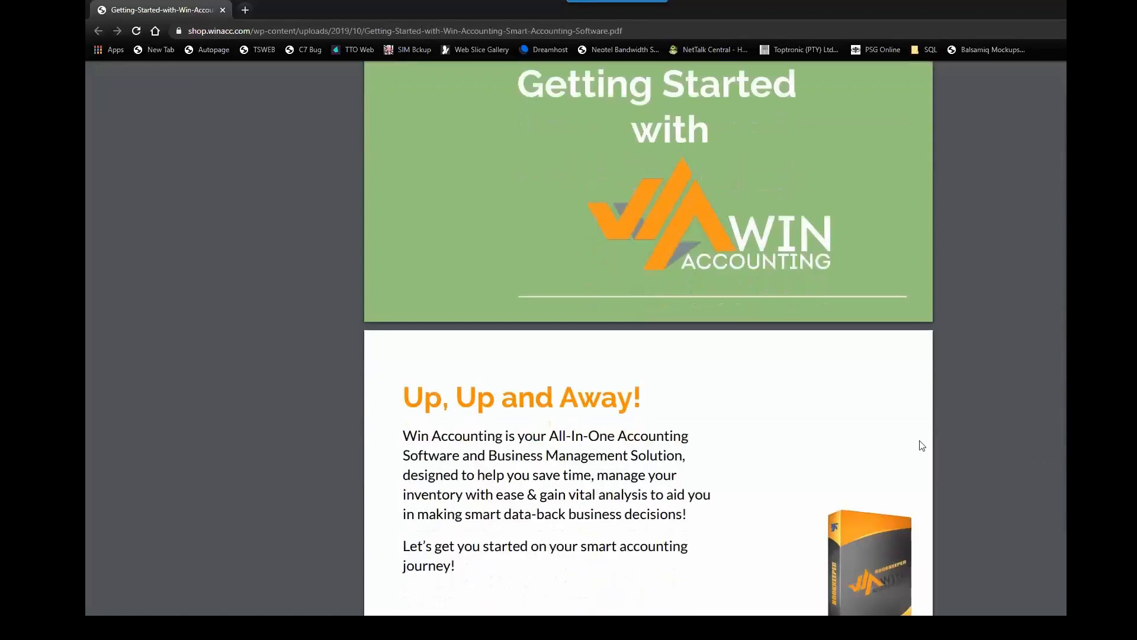
pyautogui.scroll(-2, 919, 439)
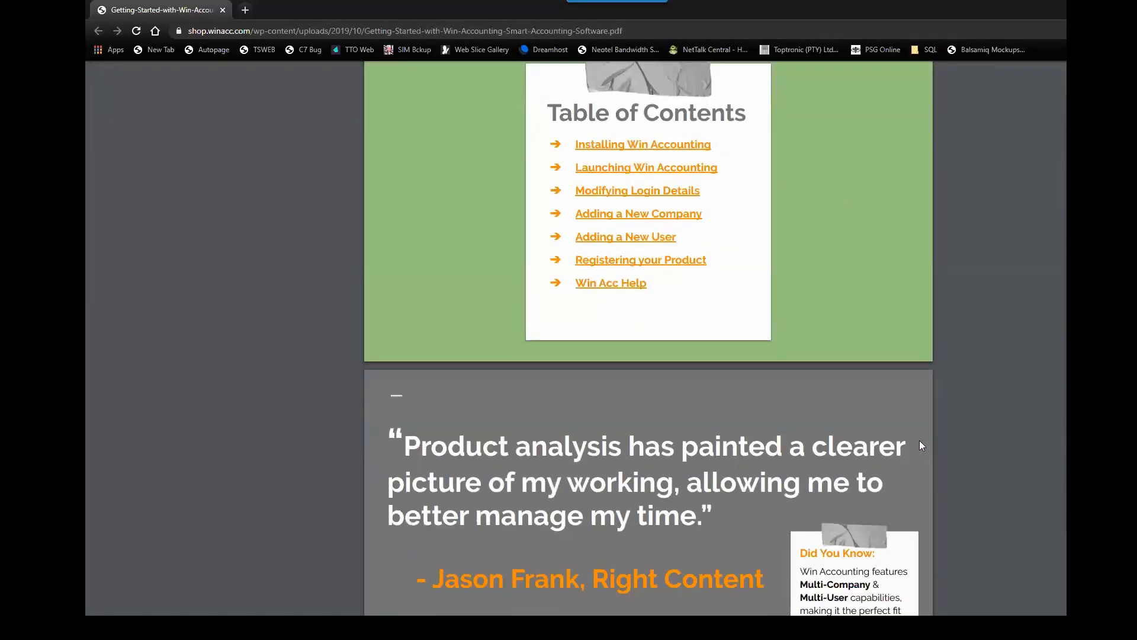
pyautogui.scroll(-4, 925, 442)
pyautogui.scroll(-7, 927, 443)
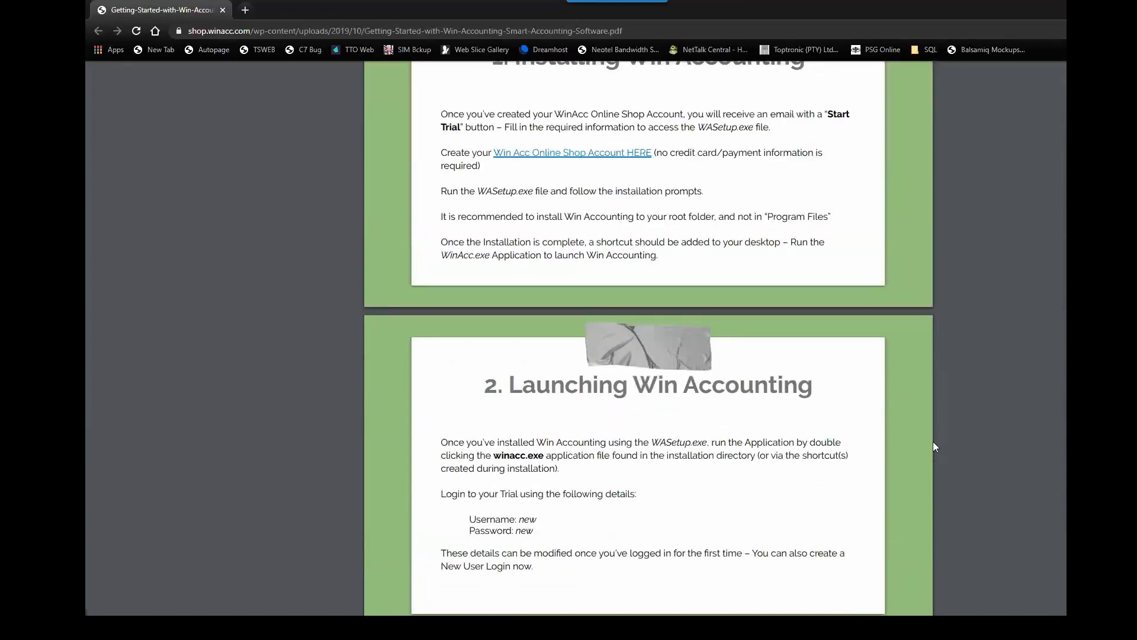
pyautogui.scroll(-4, 924, 443)
pyautogui.scroll(-1, 916, 443)
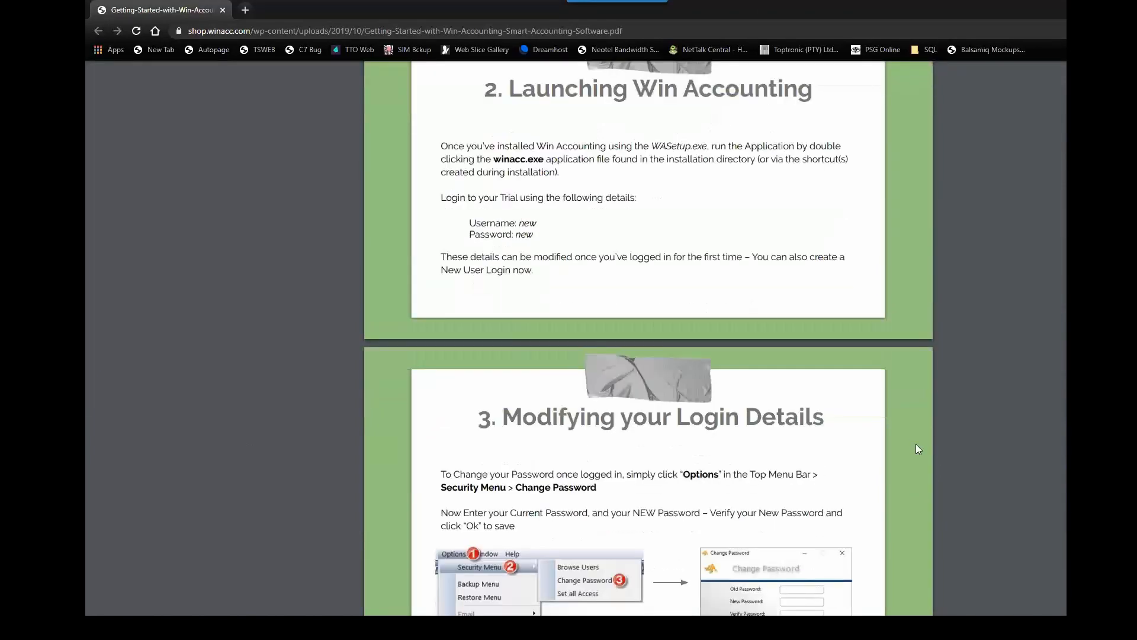
pyautogui.scroll(-5, 916, 449)
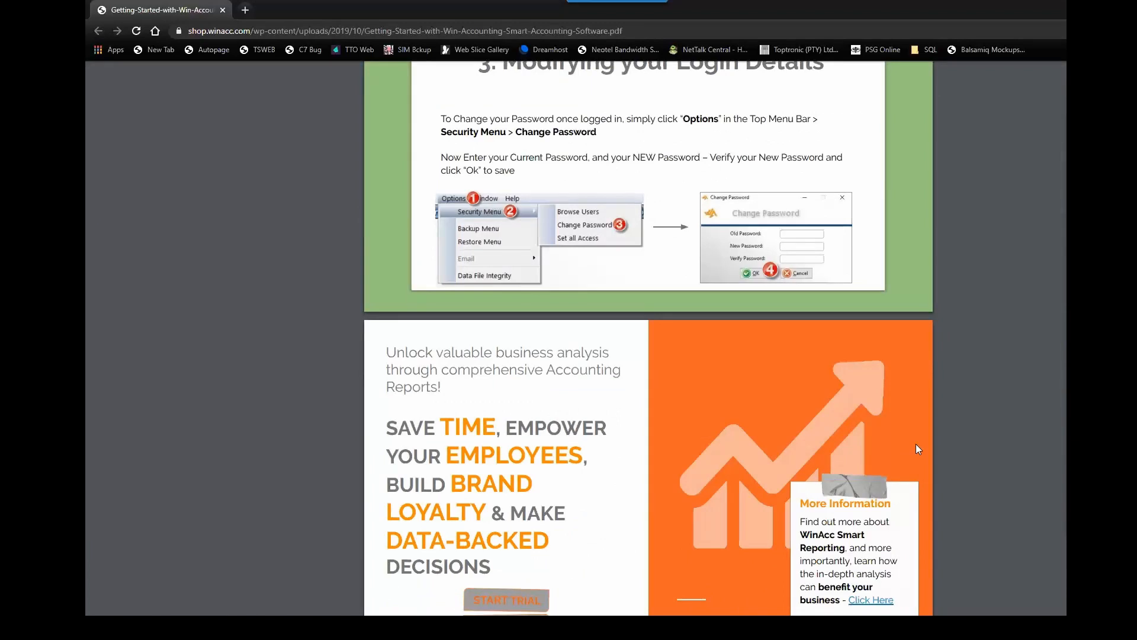